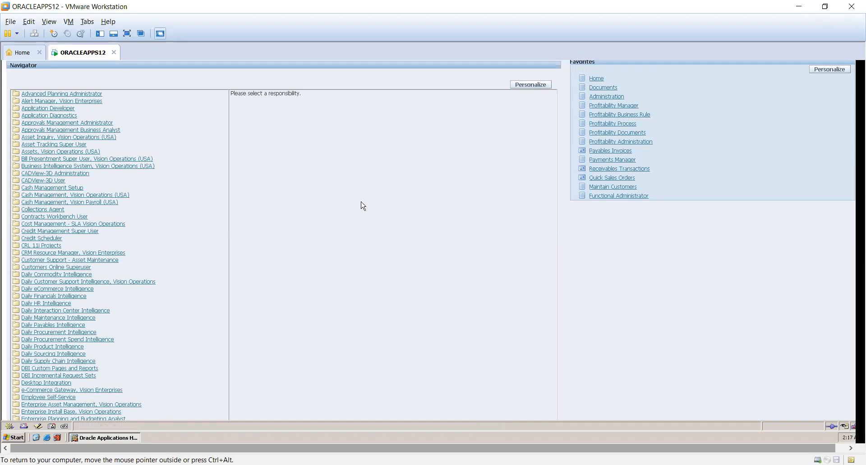
# Search the responsibilities page for "general led" and for "general", and close the search
pyautogui.hotkey('ctrl', 'f')
pyautogui.write('general')
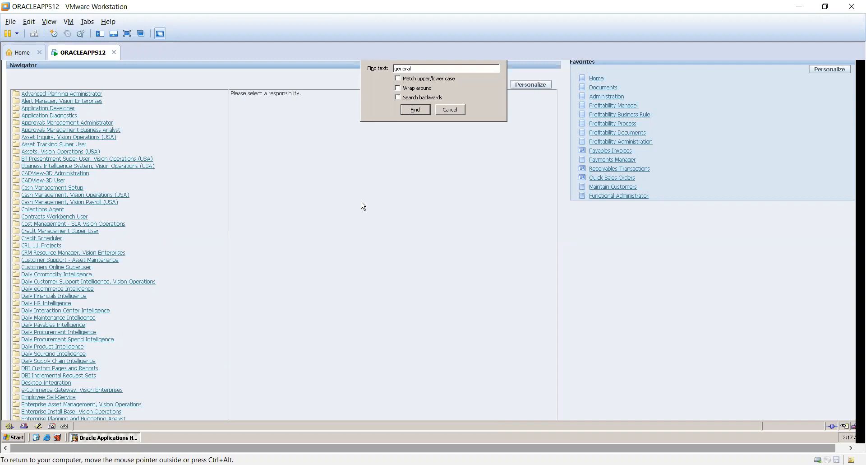
pyautogui.write(' led')
pyautogui.press('Return')
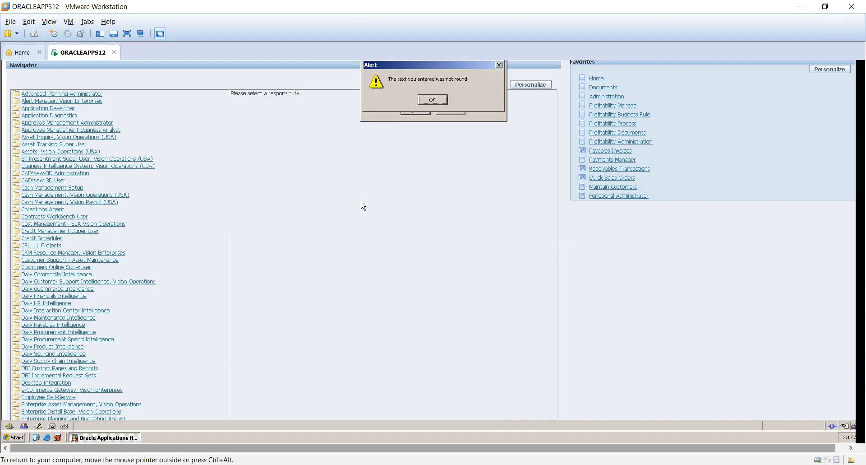
pyautogui.click(430, 104)
pyautogui.click(424, 68)
pyautogui.press('BackSpace')
pyautogui.press('BackSpace')
pyautogui.press('BackSpace')
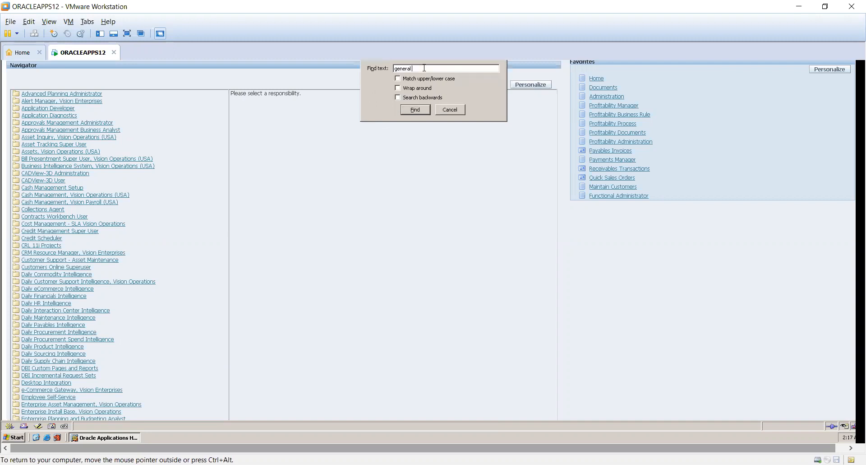
pyautogui.press('Return')
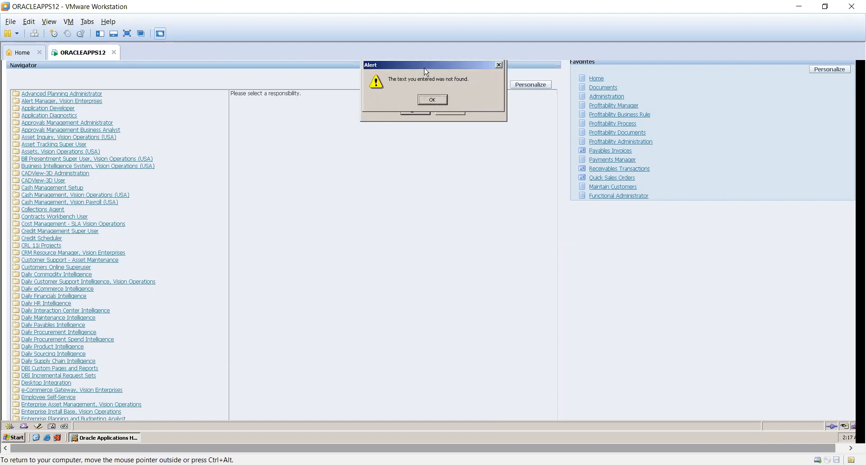
pyautogui.click(432, 100)
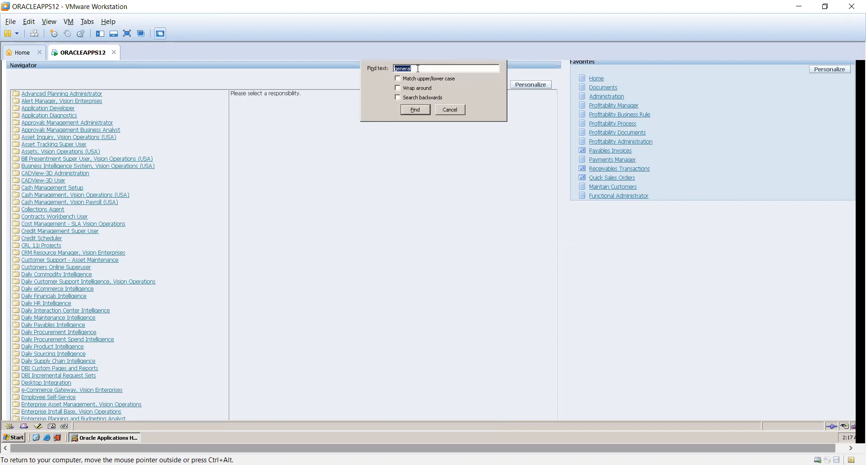
pyautogui.click(450, 109)
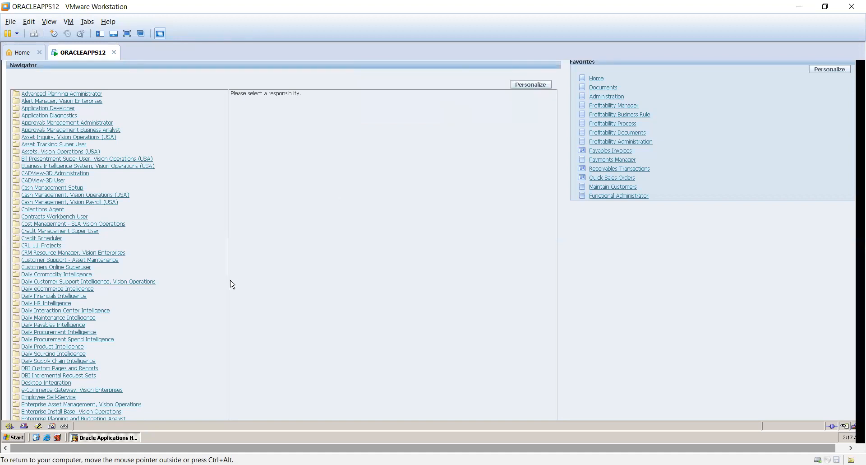
# Open the journal entry form under the General Ledger, Vision Operations (USA) responsibility
pyautogui.scroll(-10, 232, 284)
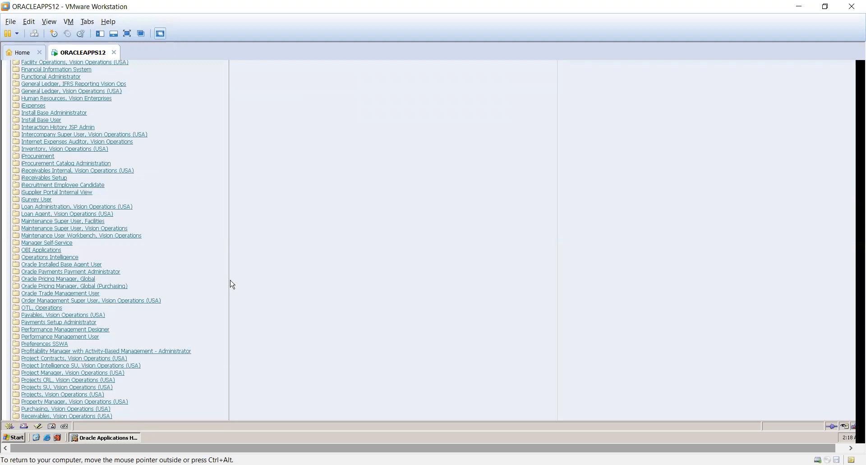
pyautogui.scroll(1, 232, 284)
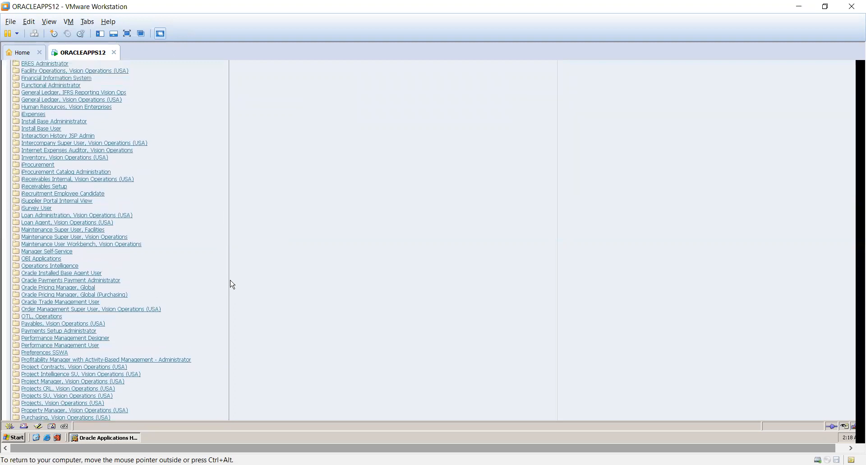
pyautogui.click(81, 100)
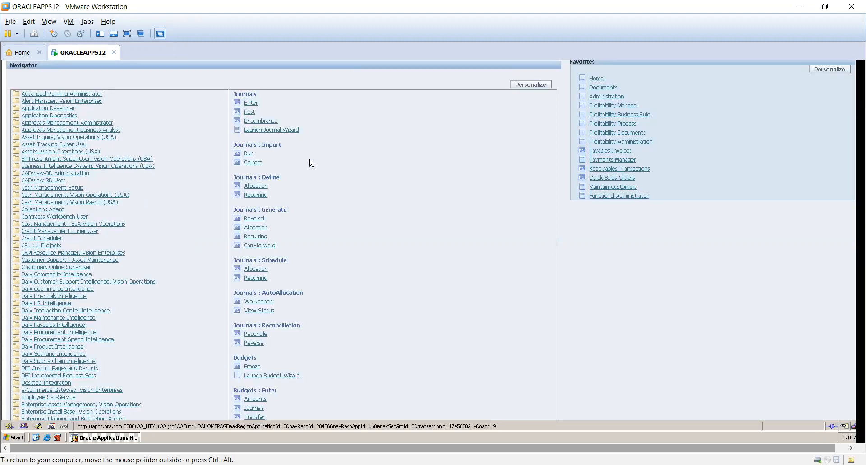
pyautogui.click(251, 104)
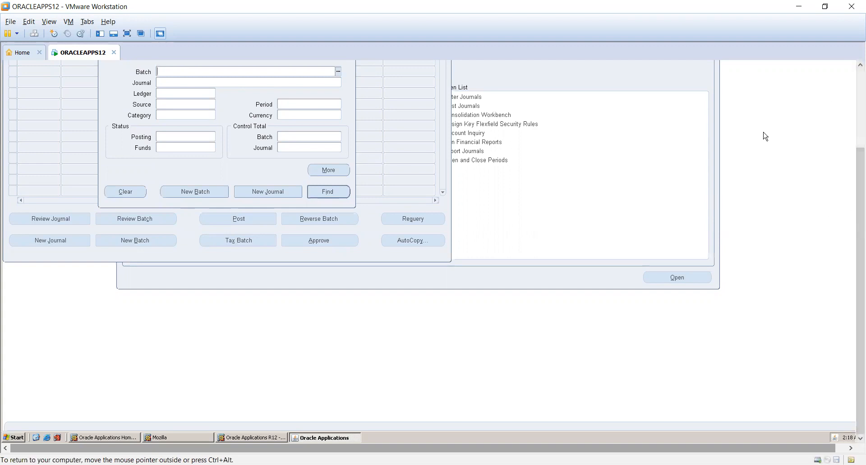
# Close the Find Journals and Enter Journals windows to return to the General Ledger navigator
pyautogui.press('Up')
pyautogui.moveTo(859, 350); pyautogui.dragTo(853, 232)
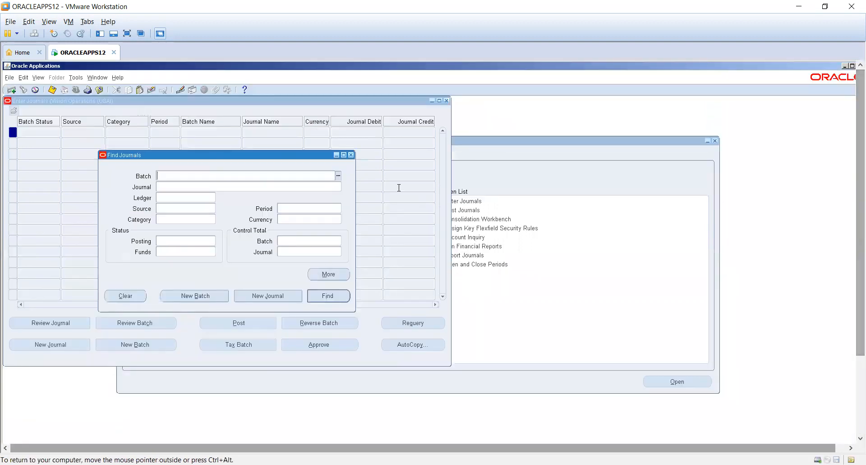
pyautogui.click(350, 155)
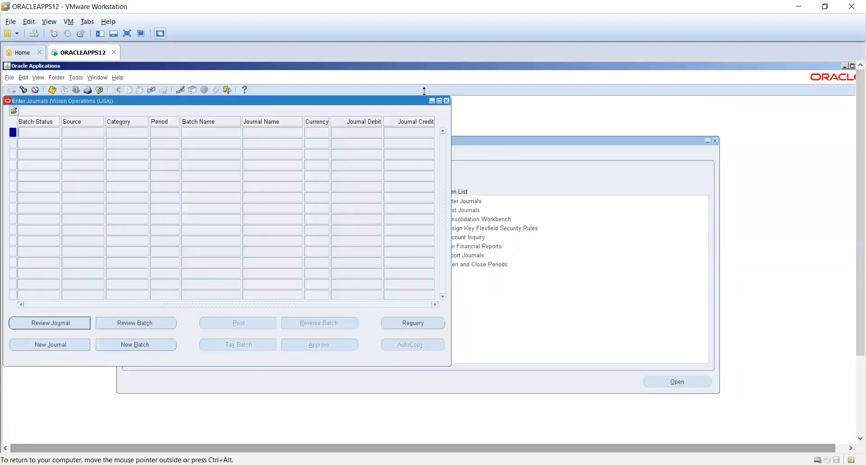
pyautogui.click(446, 101)
# Open Accounting Setups from the Accounting Setup Manager functions in the Financials setup
pyautogui.click(165, 248)
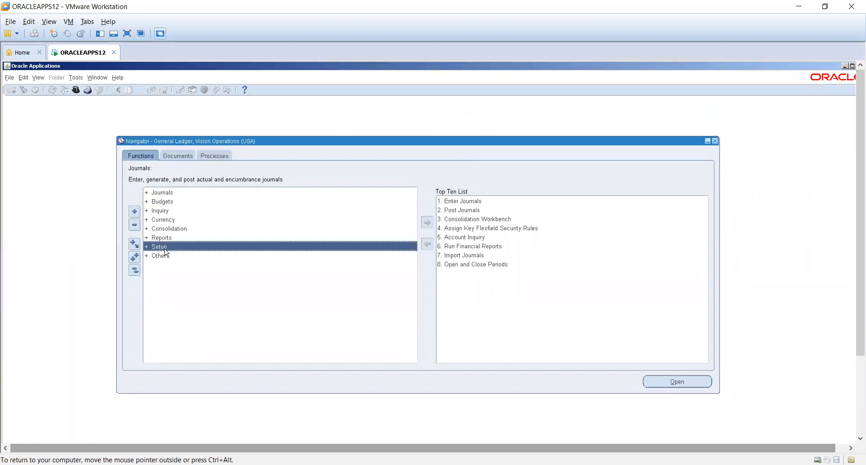
pyautogui.doubleClick(165, 248)
pyautogui.doubleClick(177, 256)
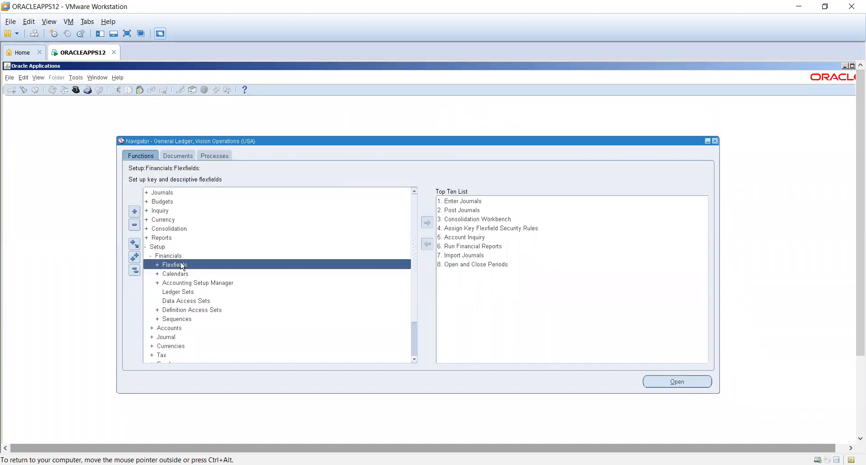
pyautogui.click(206, 283)
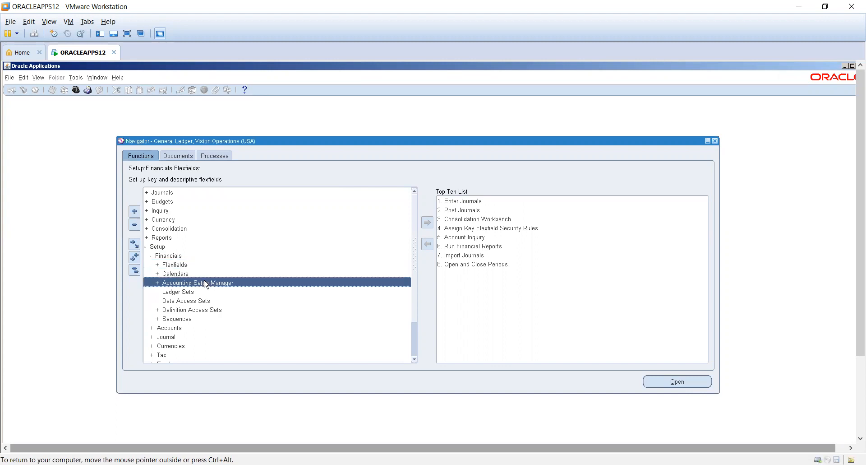
pyautogui.doubleClick(206, 282)
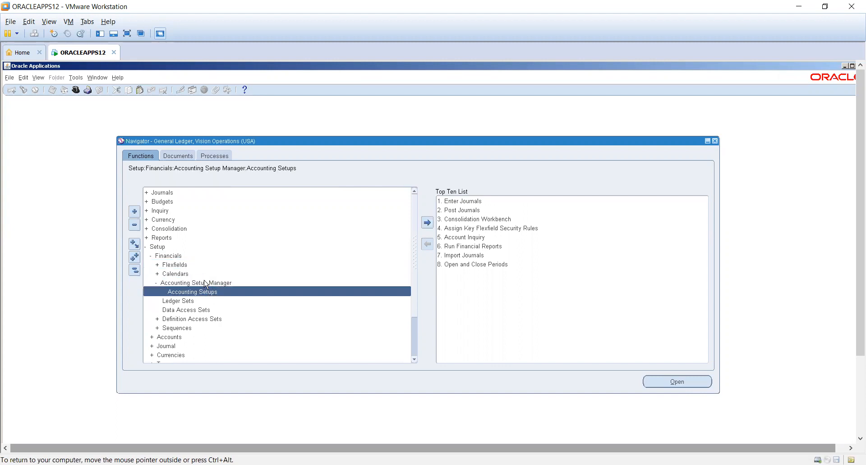
pyautogui.doubleClick(211, 289)
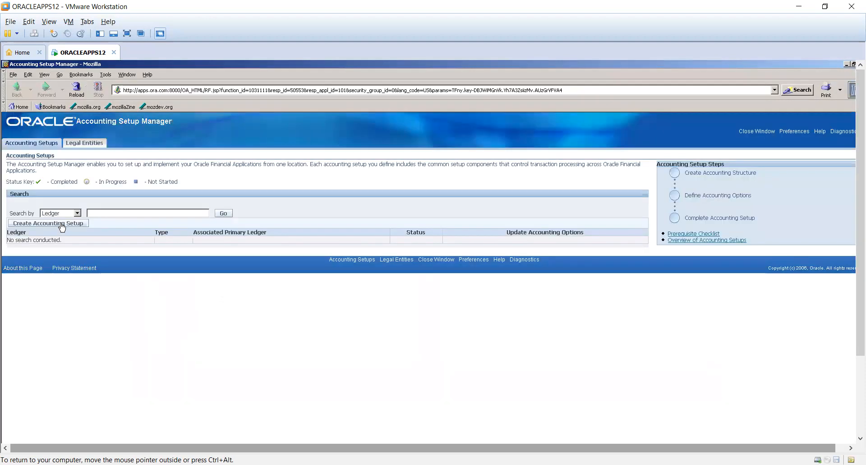
# Search the accounting setups for ledgers matching "A%" and open the accounting options of Amazon2 COA
pyautogui.click(122, 215)
pyautogui.write('A%')
pyautogui.click(226, 217)
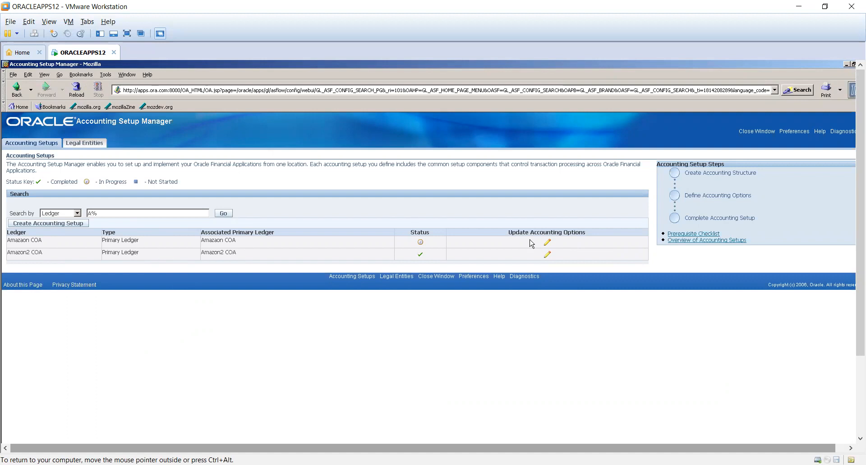
pyautogui.click(547, 254)
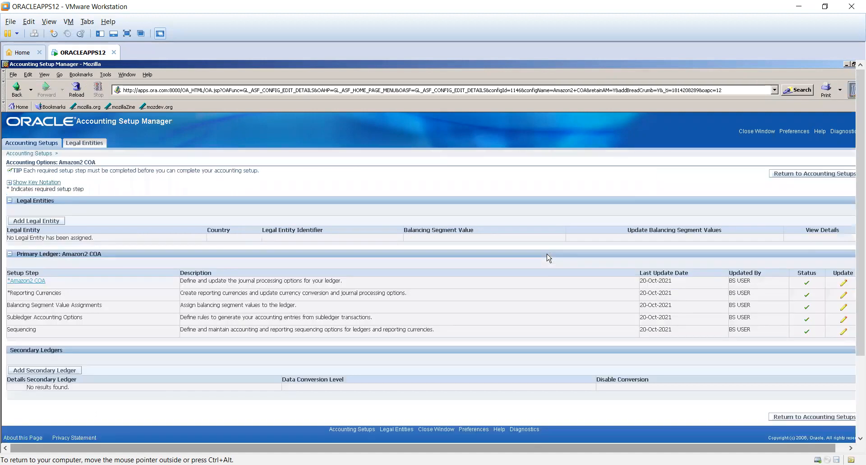
# Review the subledger accounting method in the Amazon2 COA ledger details, and close the Accounting Setup Manager window
pyautogui.click(34, 282)
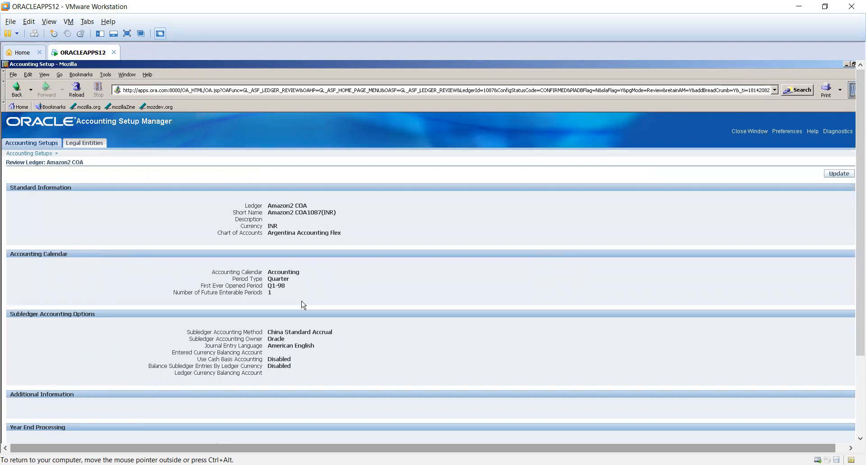
pyautogui.moveTo(276, 331); pyautogui.dragTo(324, 331)
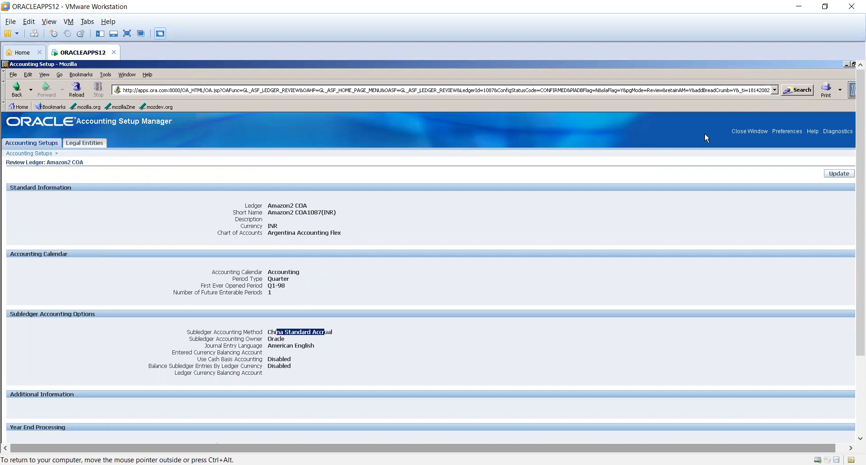
pyautogui.click(748, 132)
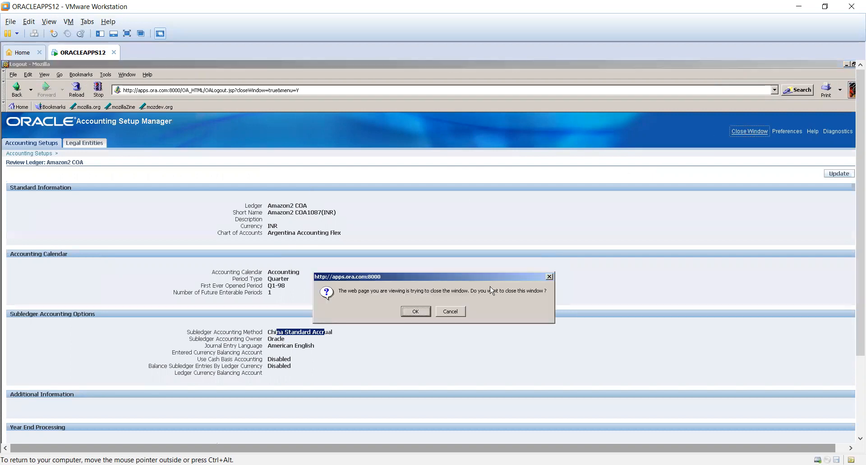
pyautogui.click(415, 311)
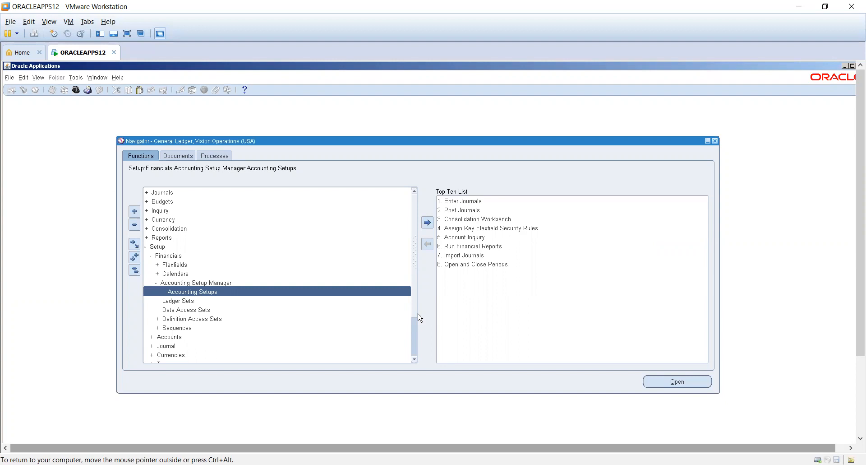
# Collapse the navigator tree, open the key flexfield Segments form from the Financials setup, and move its window over the navigator
pyautogui.click(134, 270)
pyautogui.click(182, 248)
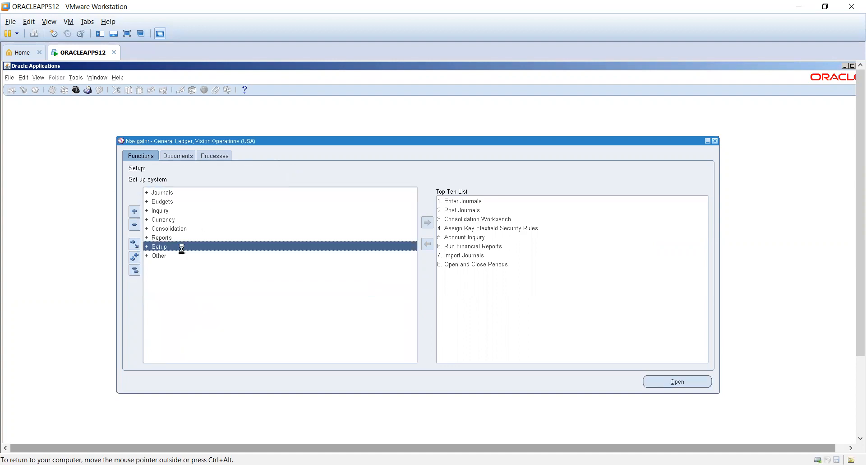
pyautogui.doubleClick(182, 249)
pyautogui.doubleClick(191, 256)
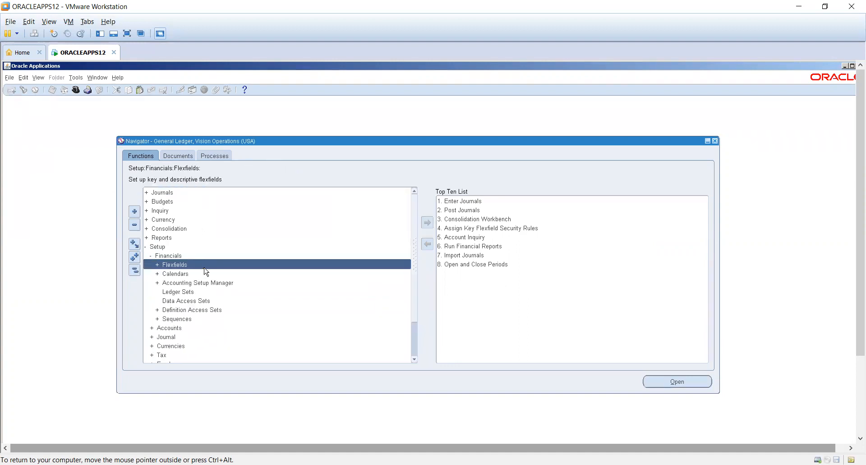
pyautogui.doubleClick(205, 266)
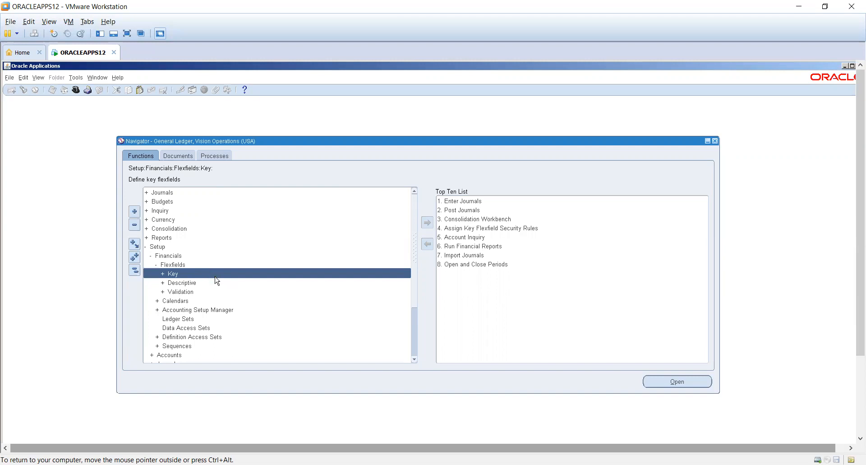
pyautogui.doubleClick(215, 274)
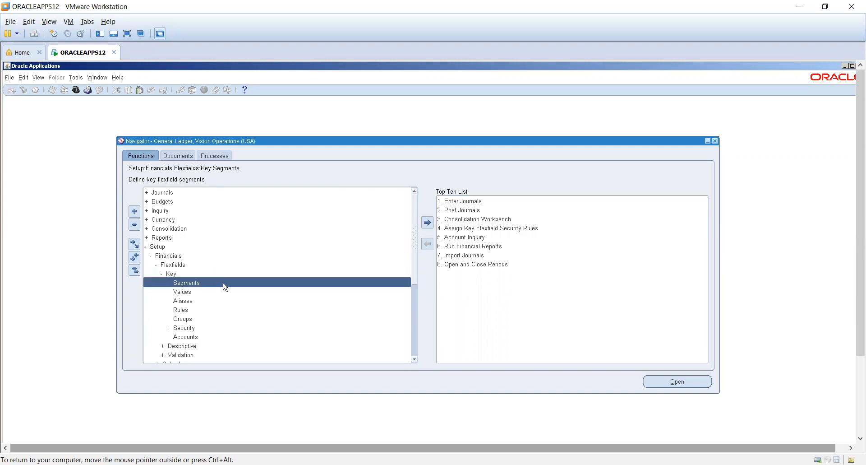
pyautogui.doubleClick(211, 281)
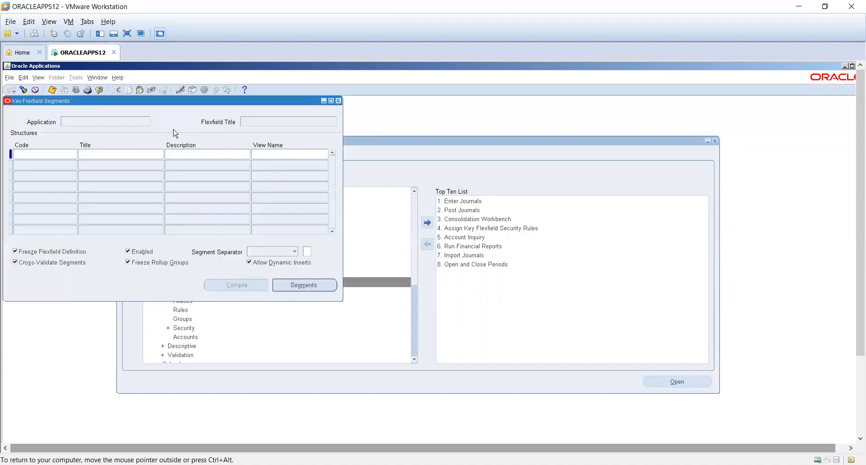
pyautogui.moveTo(175, 97); pyautogui.dragTo(343, 137)
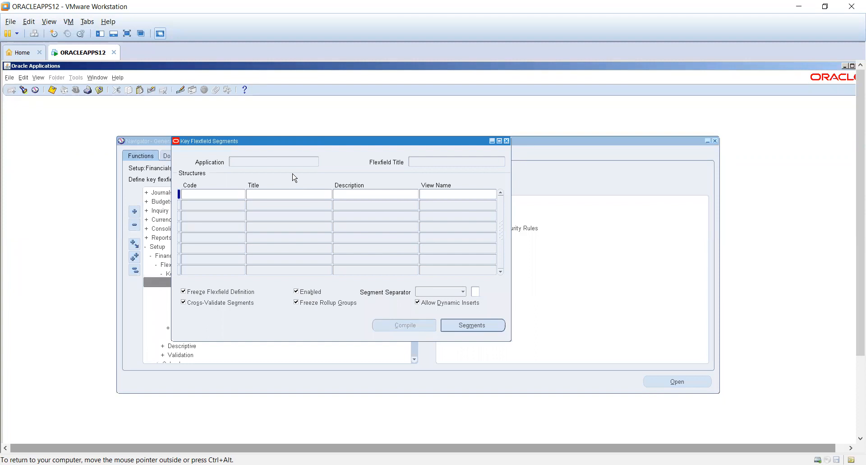
# Query the key flexfields with application "Gen%" and go to the General Ledger record titled Accounting Flexfield
pyautogui.press('F11')
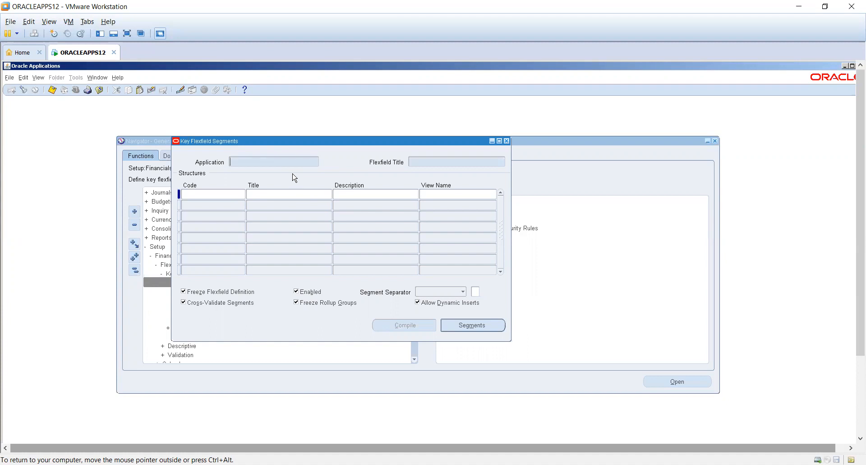
pyautogui.write('Gen%')
pyautogui.hotkey('ctrl', 'F11')
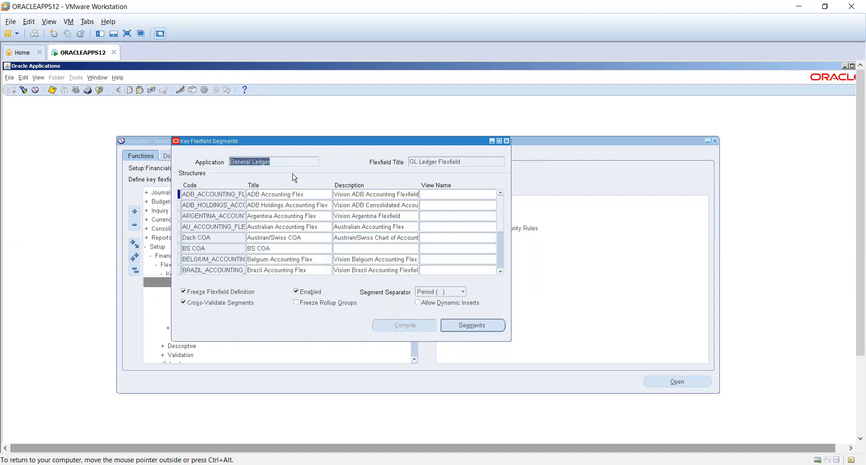
pyautogui.click(421, 161)
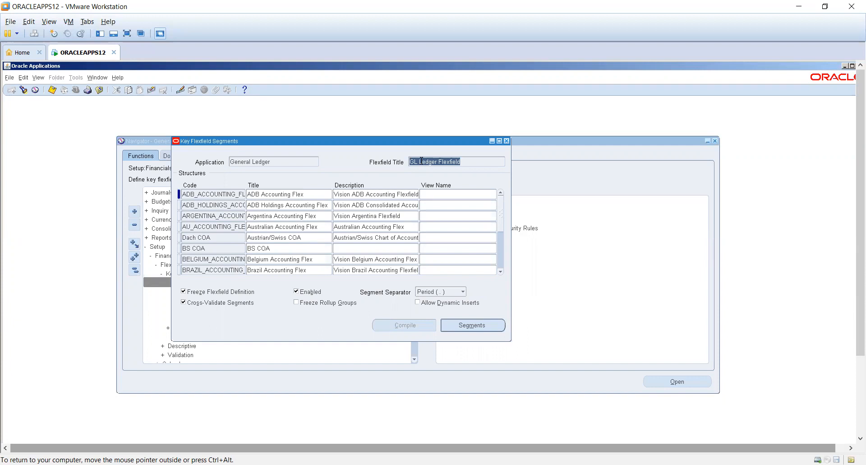
pyautogui.press('Down')
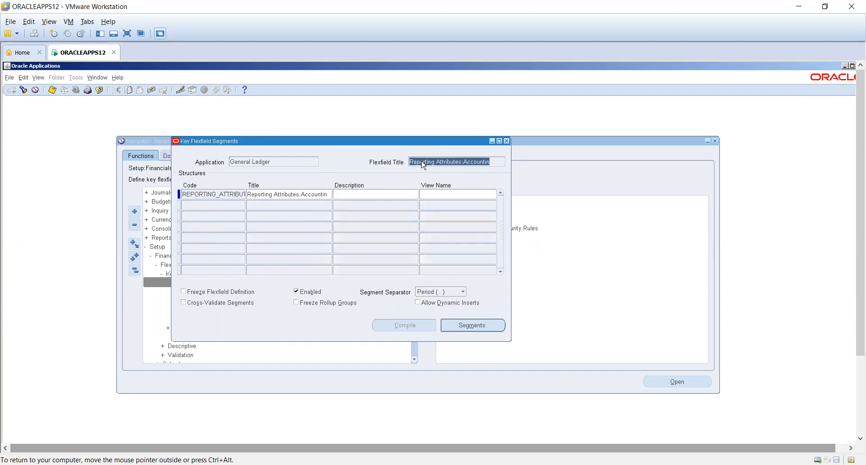
pyautogui.press('Down')
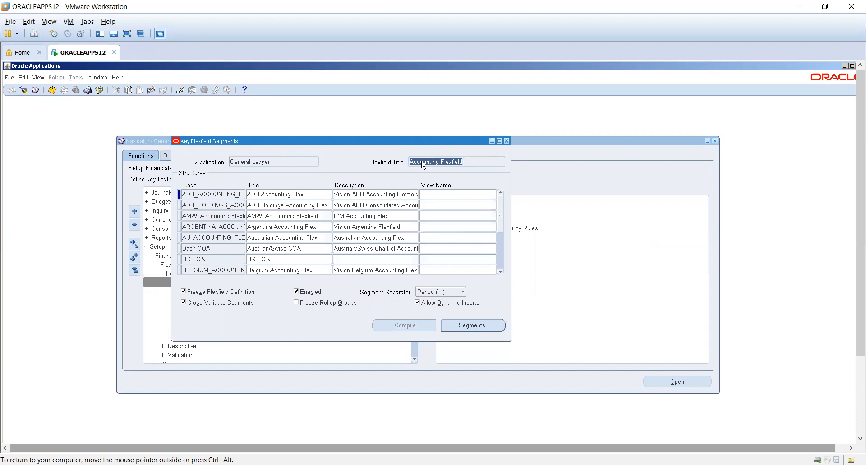
pyautogui.click(290, 161)
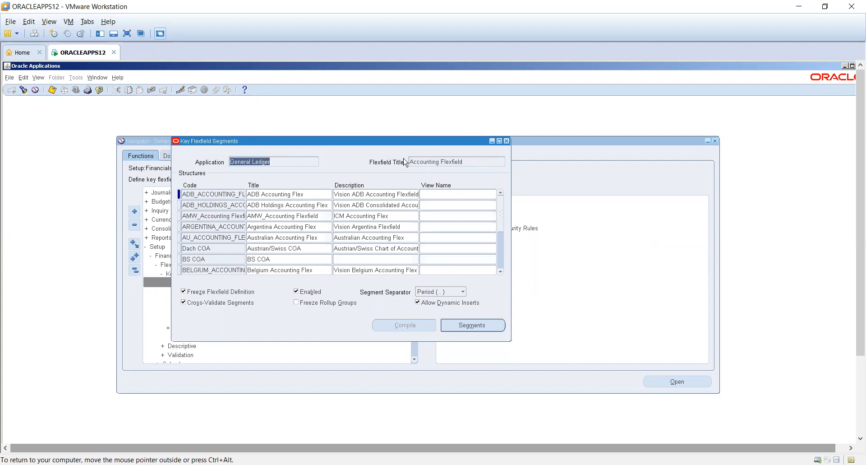
# Add a new Accounting Flexfield structure below ADB Holdings with the code and title "Buddy power infotech P Ltd"
pyautogui.click(443, 160)
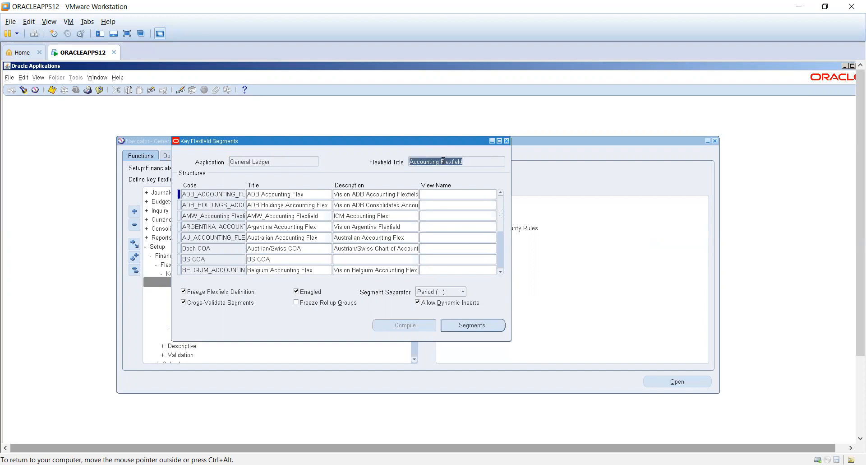
pyautogui.click(221, 203)
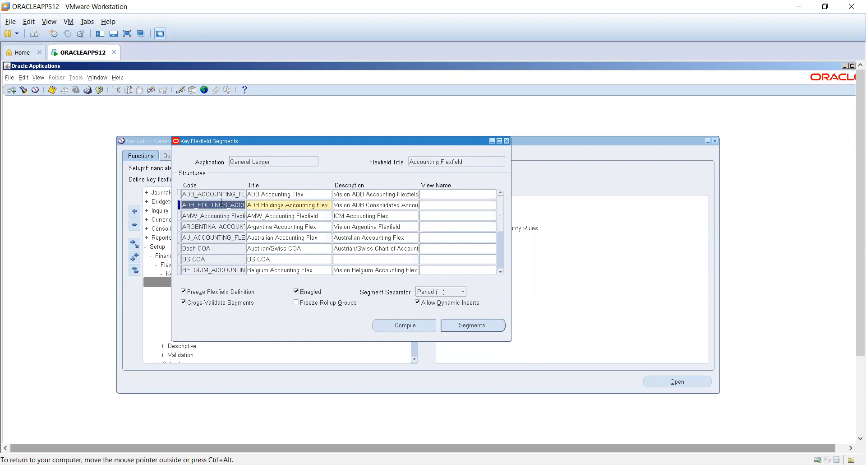
pyautogui.hotkey('ctrl', 'Down')
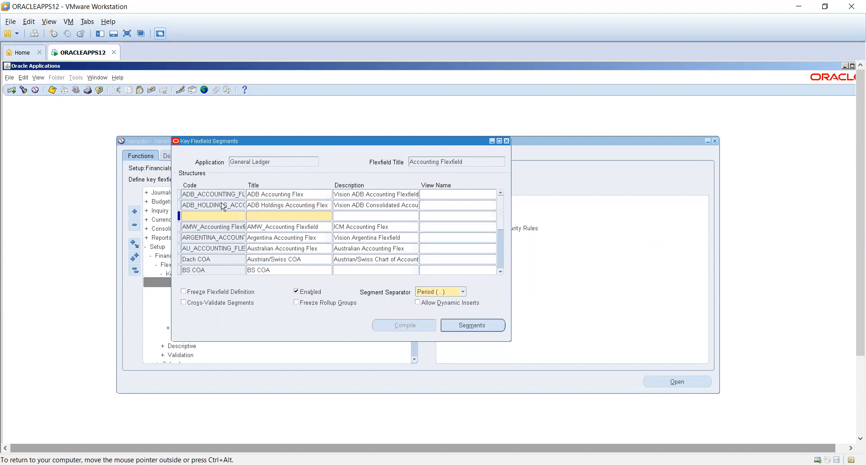
pyautogui.write('Buddy')
pyautogui.write('power infotech P Ltd')
pyautogui.press('Tab')
pyautogui.press('Tab')
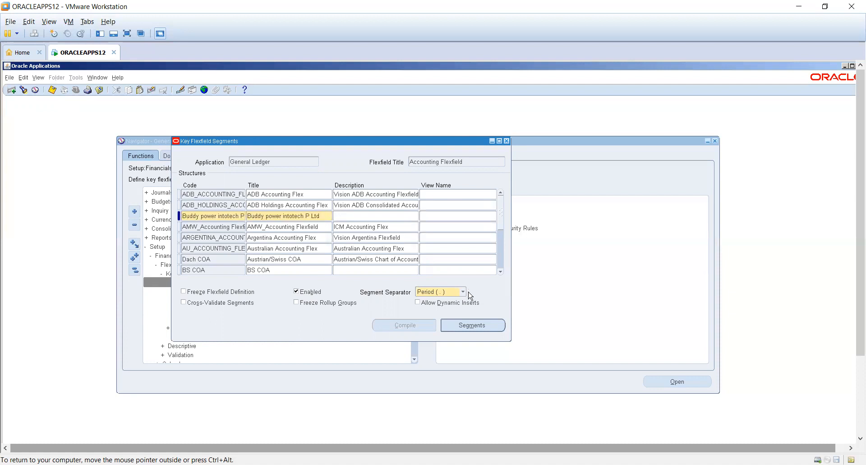
# Open the new structure's segments and define segment 1 as RA Company, using column SEGMENT1
pyautogui.click(474, 326)
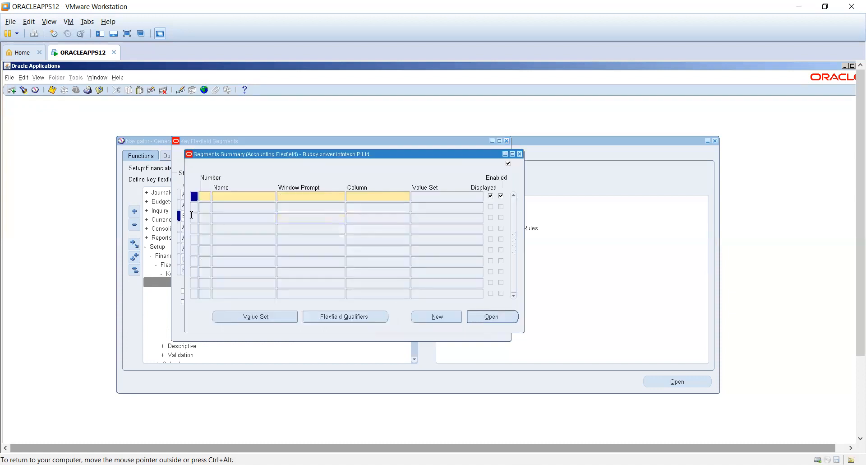
pyautogui.write('1')
pyautogui.press('Tab')
pyautogui.write('RA Company')
pyautogui.press('Tab')
pyautogui.press('Tab')
pyautogui.write('seg')
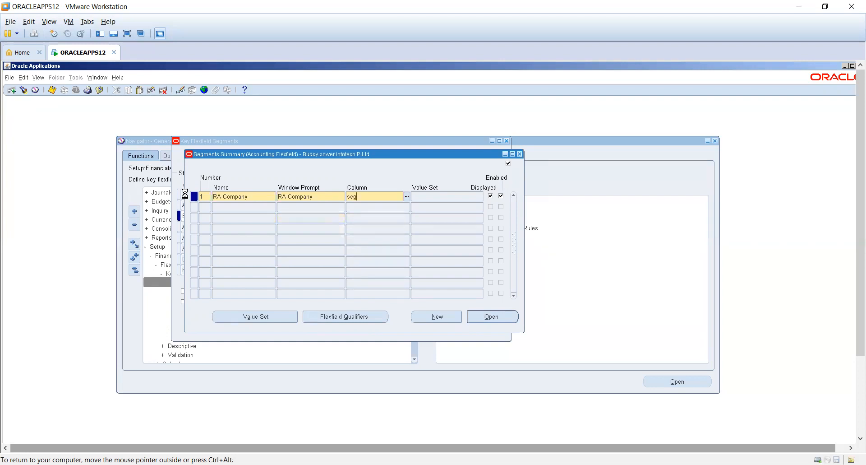
pyautogui.press('Tab')
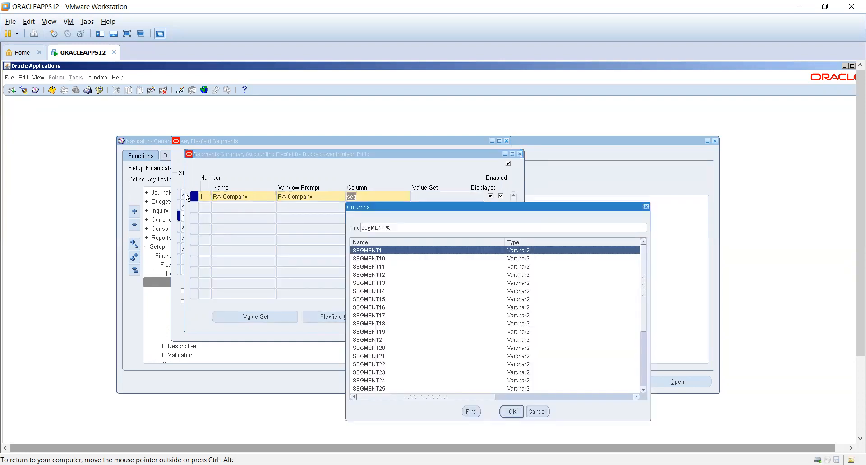
pyautogui.doubleClick(372, 250)
# Add segment number 2 named RA Branch and assign it column SEGMENT2
pyautogui.click(205, 209)
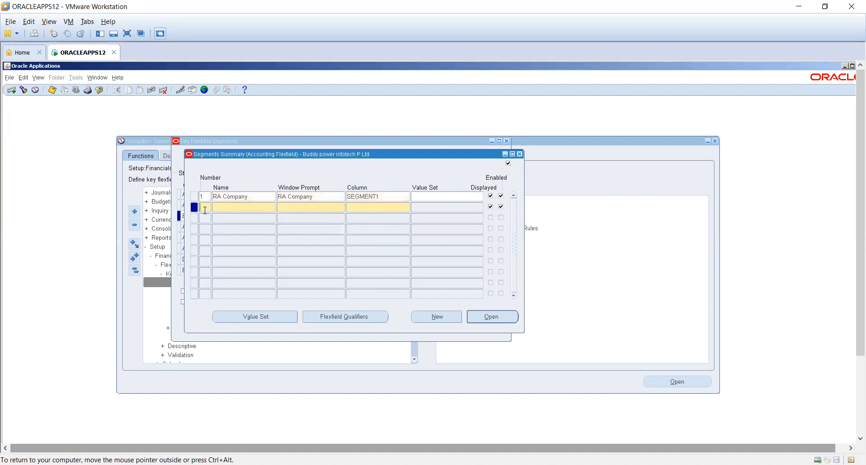
pyautogui.write('2')
pyautogui.press('Tab')
pyautogui.write('RA Branch')
pyautogui.press('Tab')
pyautogui.press('Tab')
pyautogui.write('segm')
pyautogui.press('Tab')
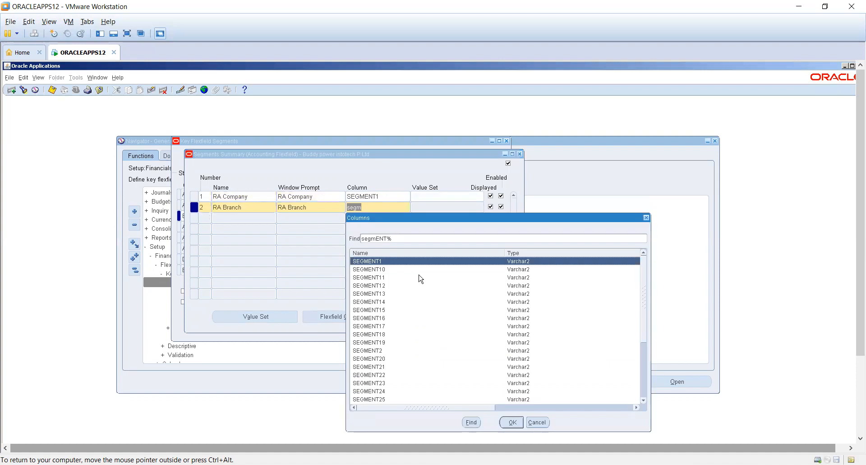
pyautogui.click(402, 239)
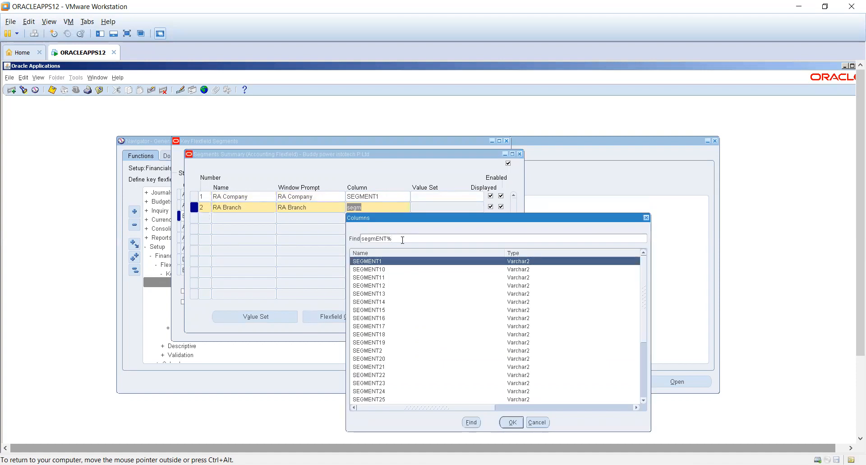
pyautogui.press('Return')
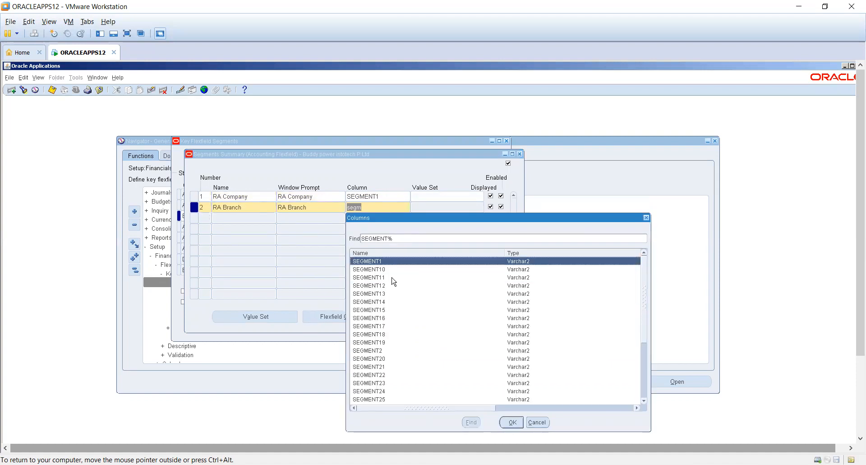
pyautogui.click(397, 351)
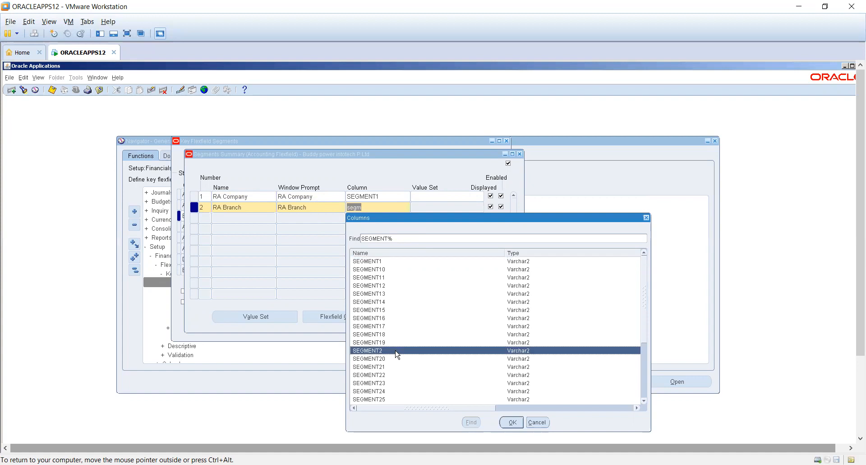
pyautogui.doubleClick(396, 351)
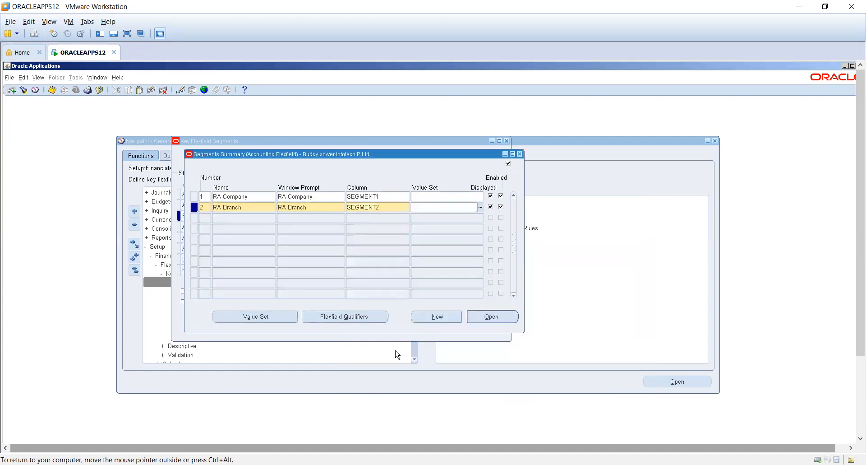
# Add segment number 3 named RA Account and assign it column SEGMENT3
pyautogui.click(209, 218)
pyautogui.write('3')
pyautogui.press('Tab')
pyautogui.write('RA ')
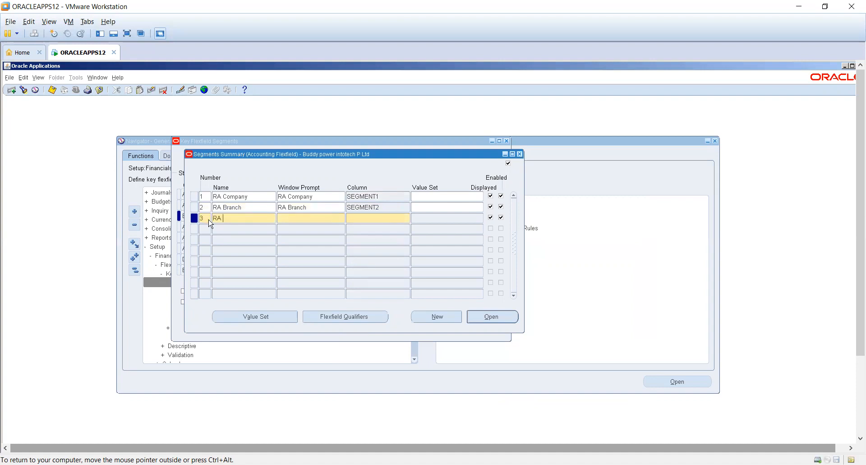
pyautogui.write('Account')
pyautogui.press('Tab')
pyautogui.press('Tab')
pyautogui.write('Seg')
pyautogui.press('Tab')
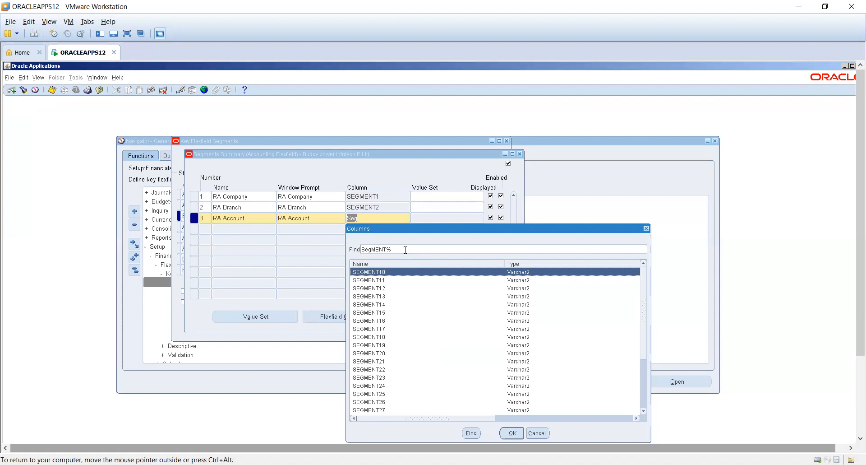
pyautogui.write('3')
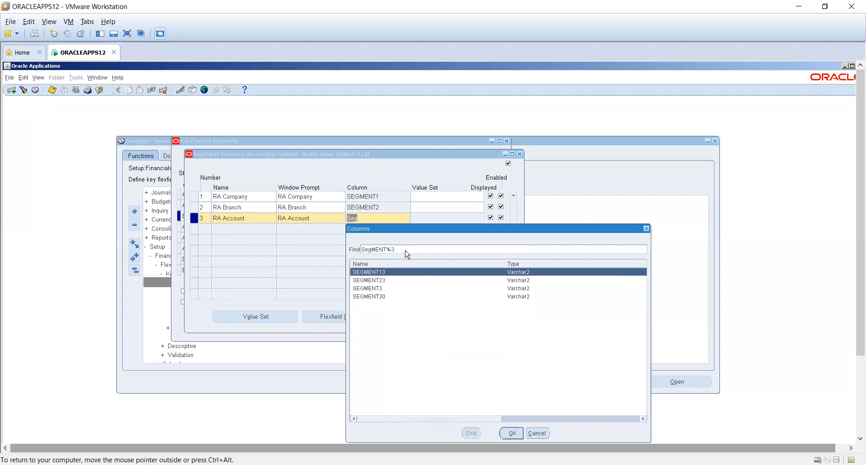
pyautogui.doubleClick(382, 288)
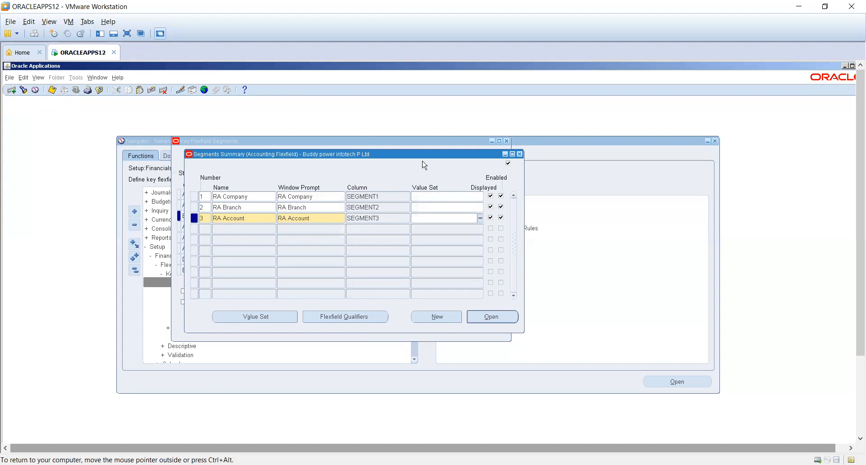
# Create and save a value set named RA Company with maximum size 2, and close the Value Sets window
pyautogui.click(250, 194)
pyautogui.hotkey('ctrl', 'c')
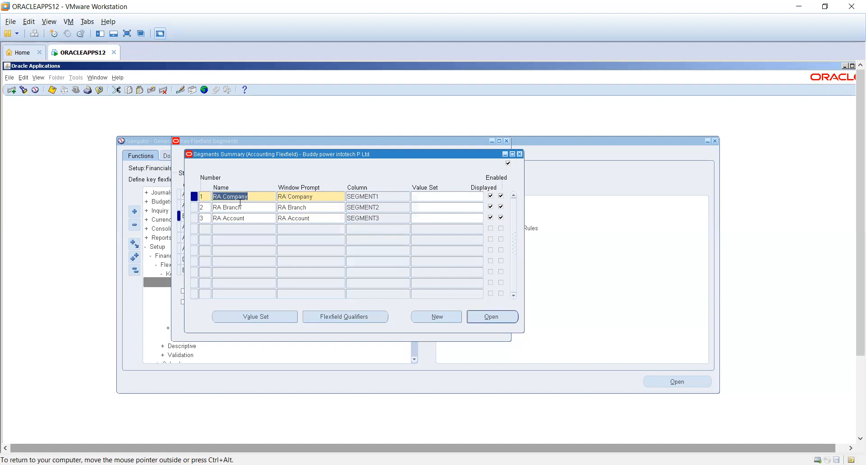
pyautogui.click(266, 316)
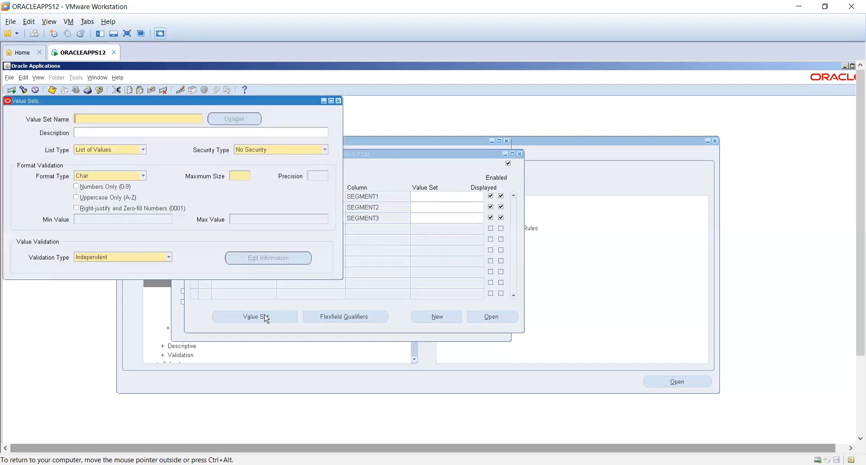
pyautogui.hotkey('ctrl', 'v')
pyautogui.click(243, 175)
pyautogui.write('2')
pyautogui.hotkey('ctrl', 's')
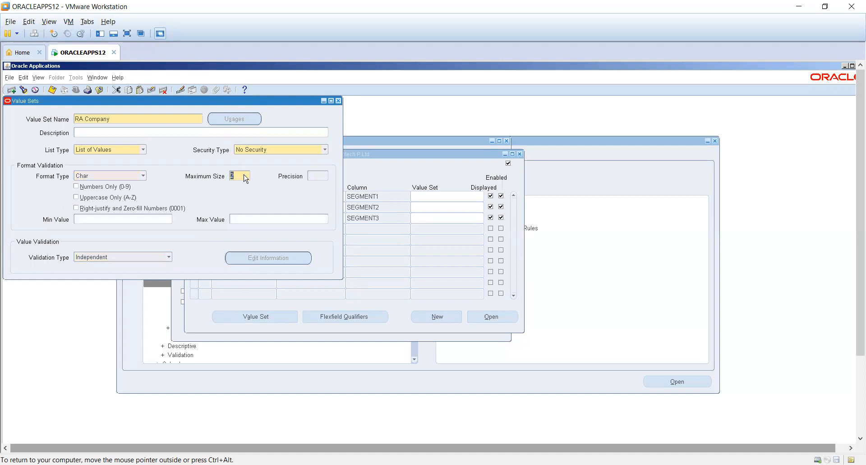
pyautogui.click(339, 101)
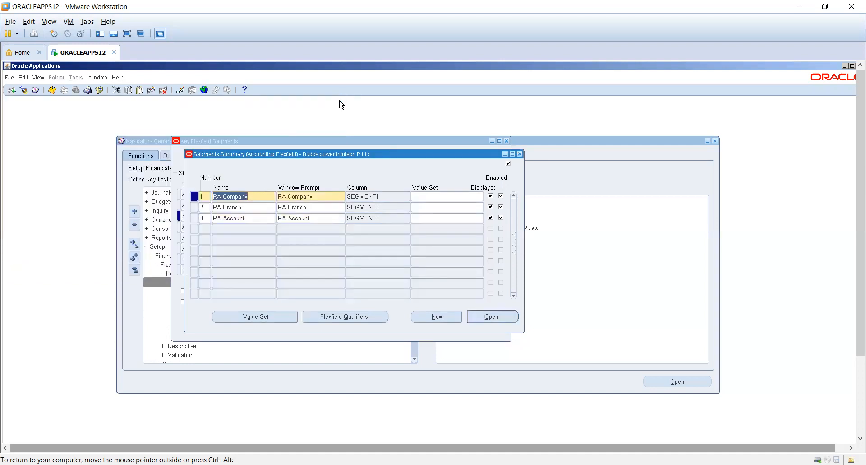
# Assign the RA Company value set to the RA Company segment
pyautogui.click(429, 198)
pyautogui.write('ra')
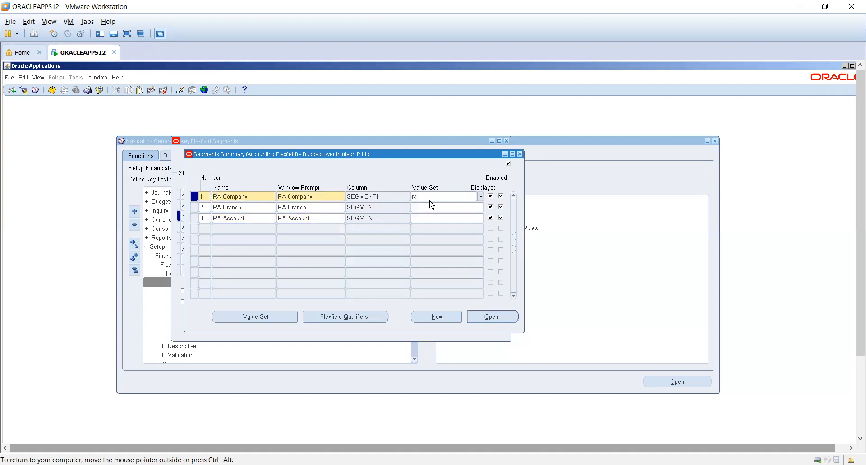
pyautogui.press('Tab')
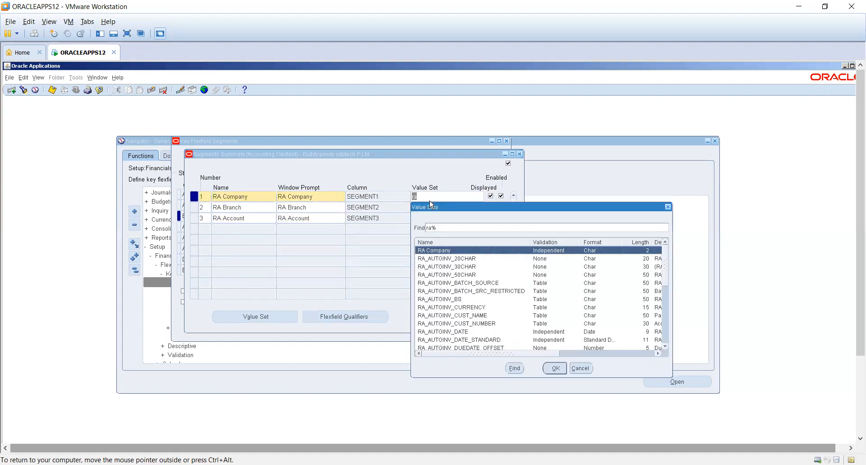
pyautogui.doubleClick(450, 250)
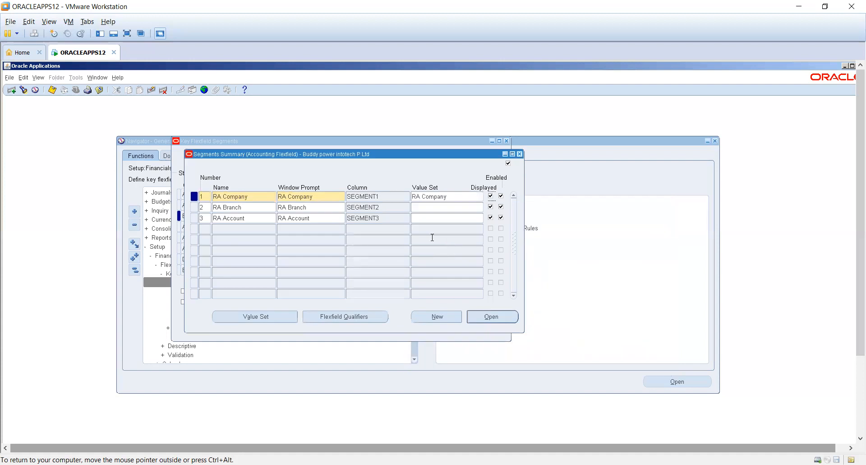
# Create and save a value set named RA Branch with maximum size 3, and close the Value Sets window
pyautogui.click(422, 209)
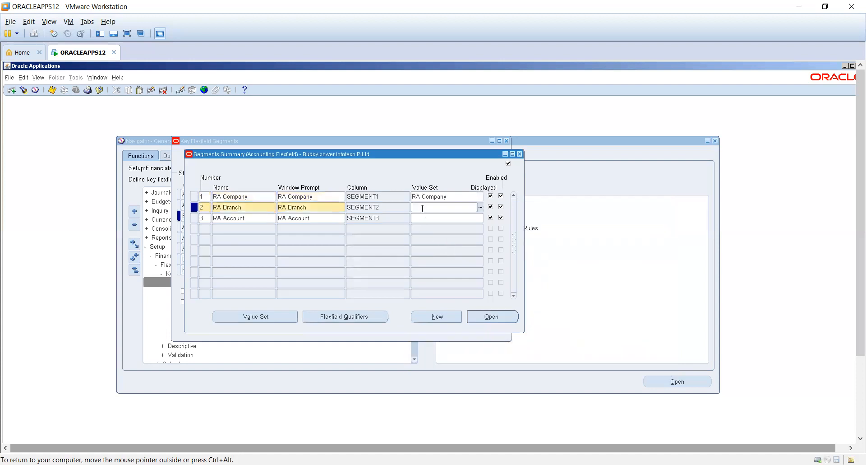
pyautogui.click(274, 206)
pyautogui.hotkey('ctrl', 'c')
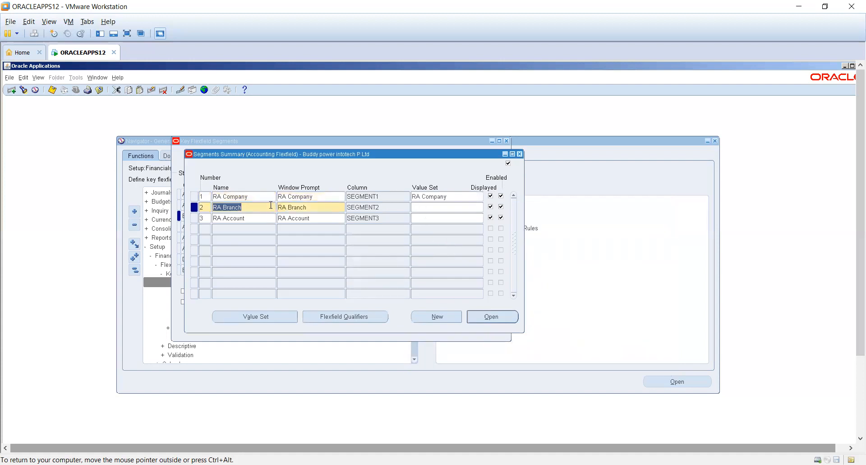
pyautogui.click(258, 316)
pyautogui.hotkey('ctrl', 'v')
pyautogui.click(245, 177)
pyautogui.write('3')
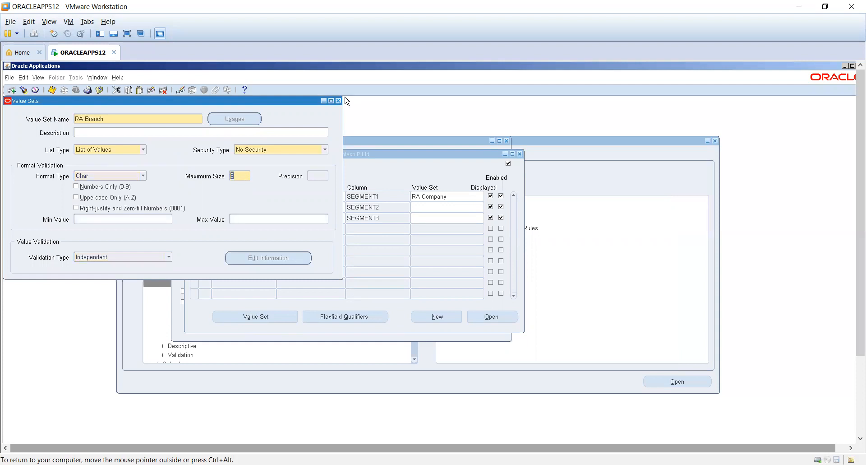
pyautogui.click(339, 100)
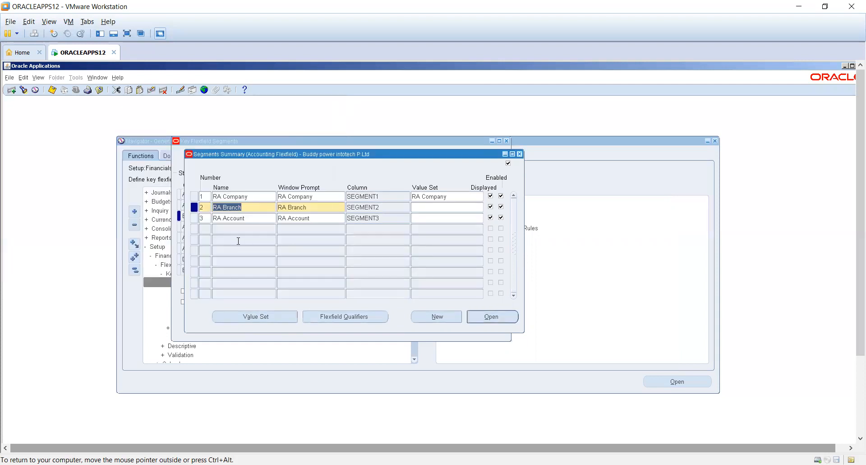
# Create and save a value set named RA Account with maximum size 4, and close the Value Sets window
pyautogui.click(241, 217)
pyautogui.hotkey('ctrl', 'c')
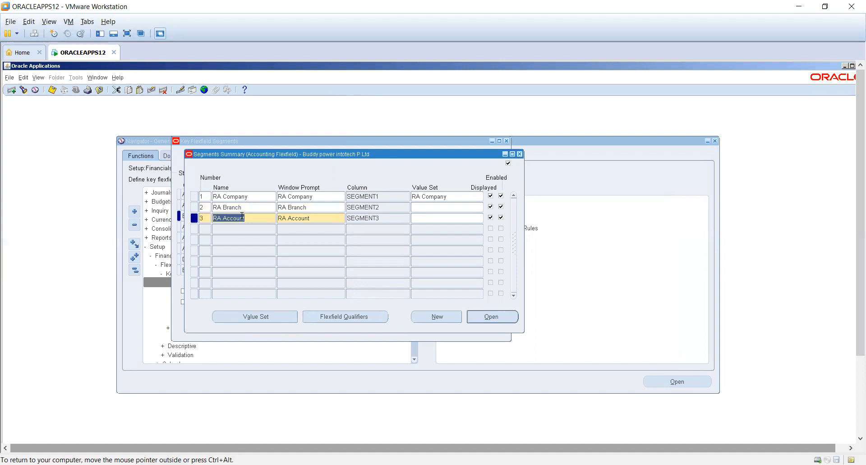
pyautogui.click(280, 317)
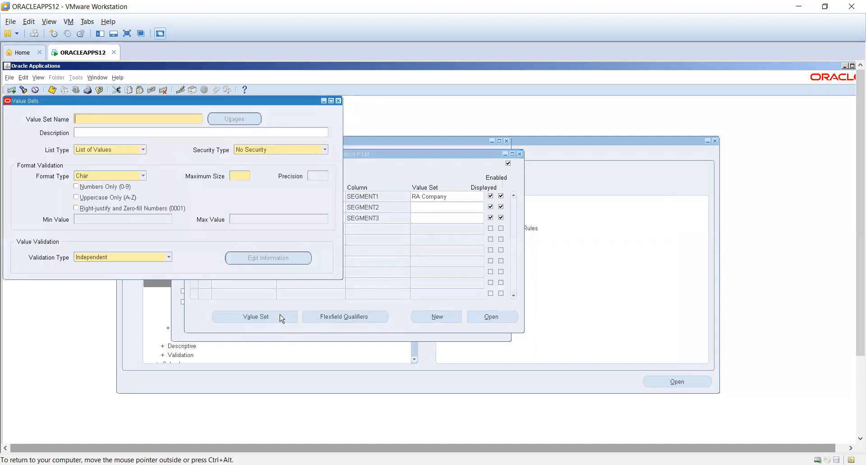
pyautogui.hotkey('ctrl', 'v')
pyautogui.click(244, 178)
pyautogui.write('4')
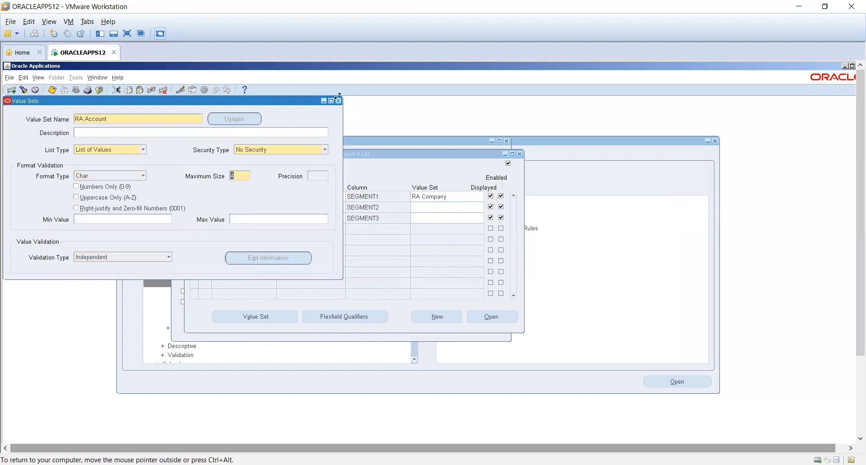
pyautogui.click(338, 101)
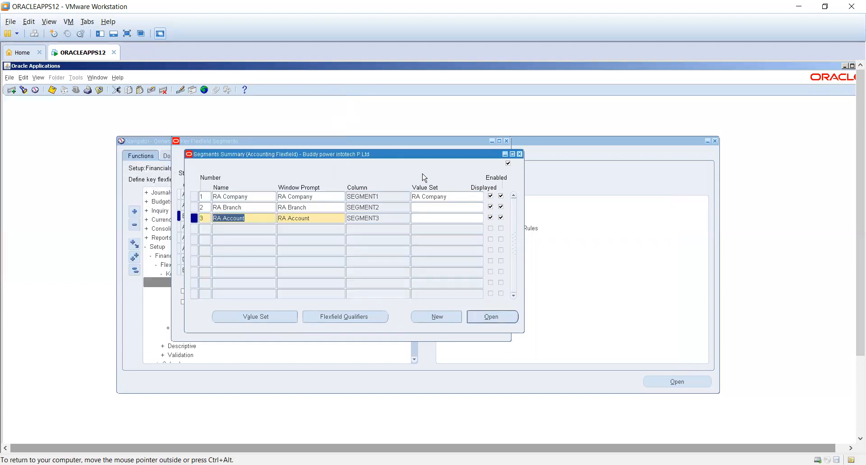
# Assign the RA Branch value set to the RA Branch segment and go to the RA Account segment's value set
pyautogui.click(426, 207)
pyautogui.write('ra')
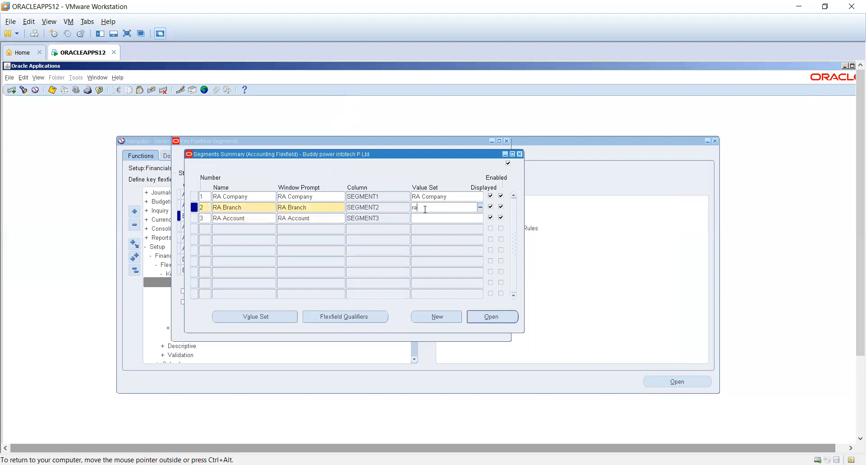
pyautogui.press('Tab')
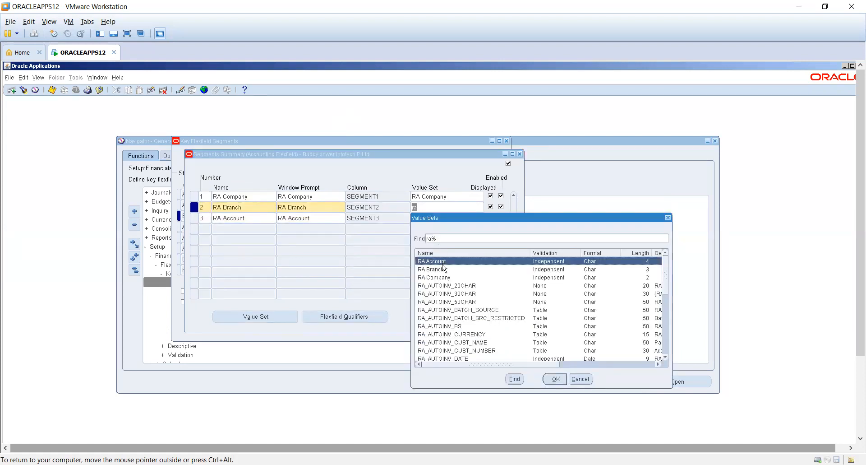
pyautogui.doubleClick(439, 269)
pyautogui.click(436, 219)
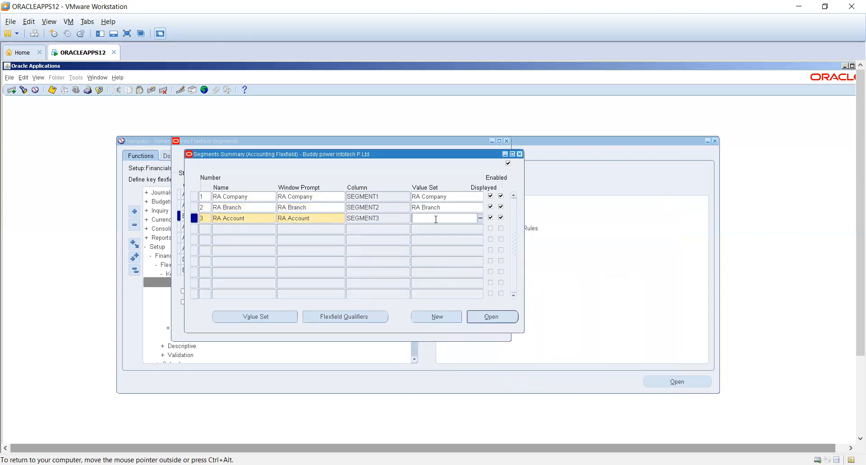
# Assign the RA Account value set to the RA Account segment
pyautogui.write('ra')
pyautogui.press('Tab')
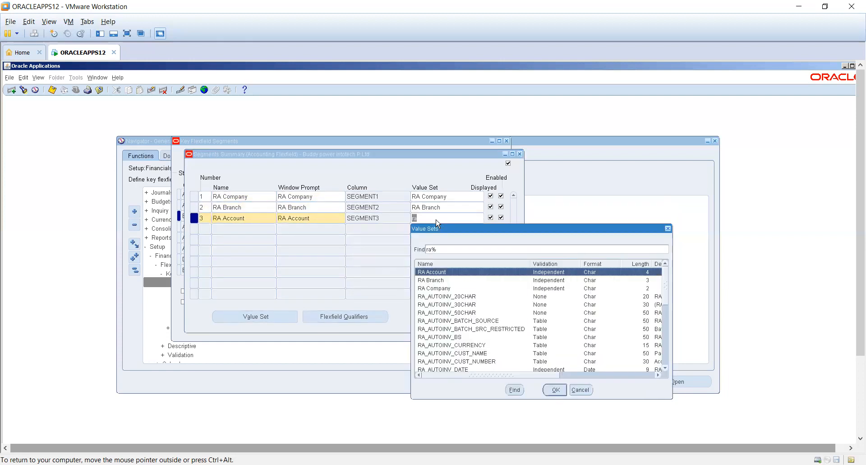
pyautogui.doubleClick(445, 272)
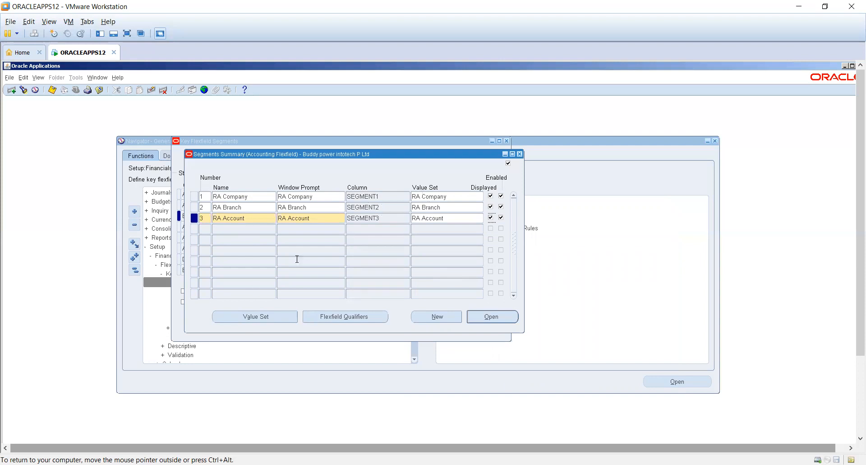
pyautogui.click(243, 195)
pyautogui.click(243, 206)
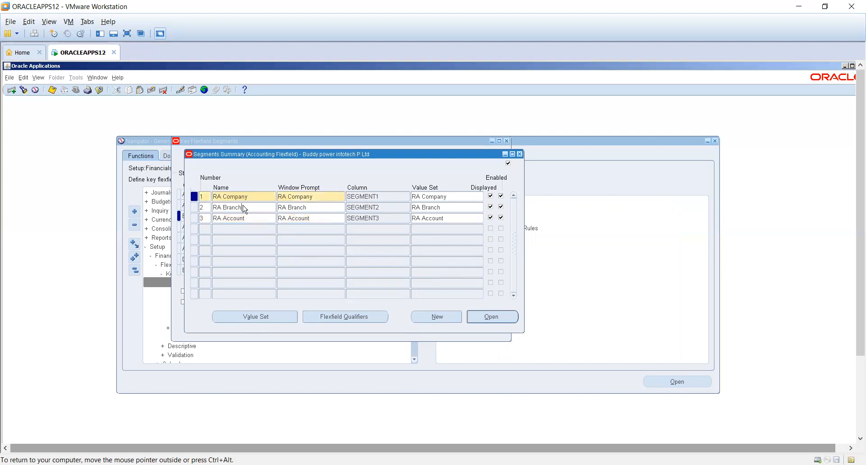
pyautogui.click(243, 217)
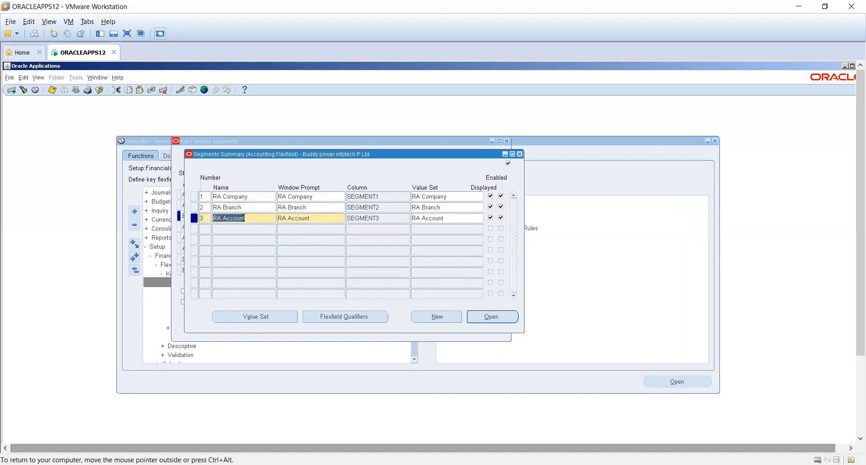
# Enable the Balancing Segment flexfield qualifier for the RA Company segment after reading its full description, and close the qualifiers window
pyautogui.click(244, 195)
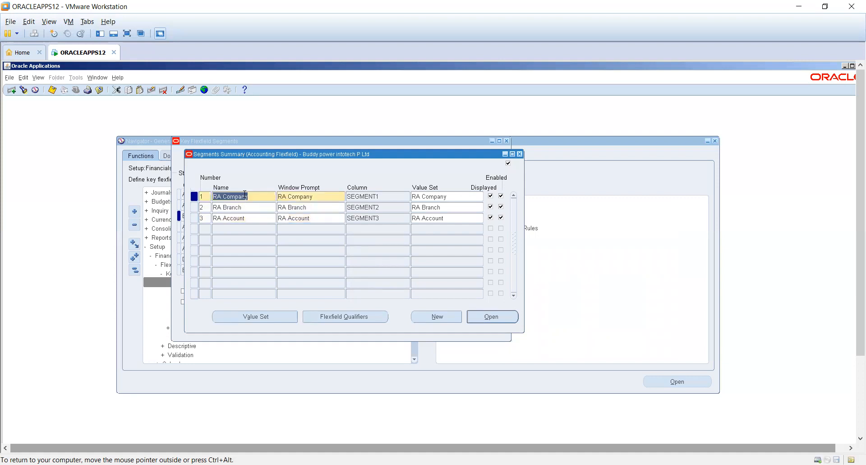
pyautogui.click(348, 322)
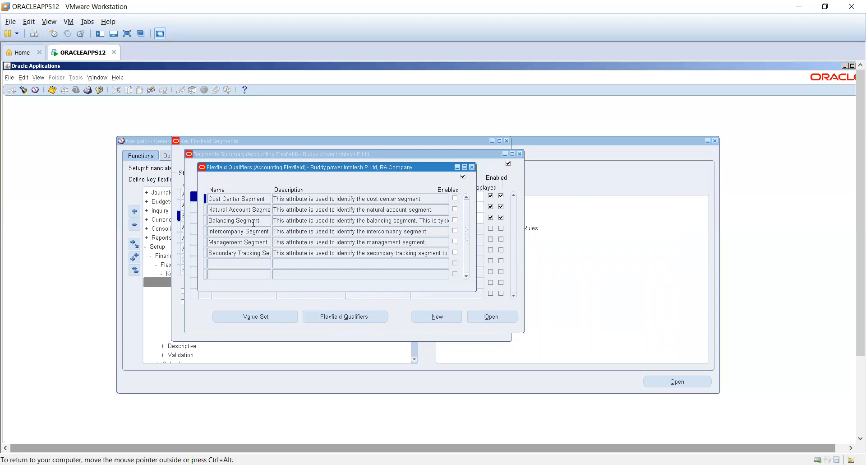
pyautogui.click(295, 219)
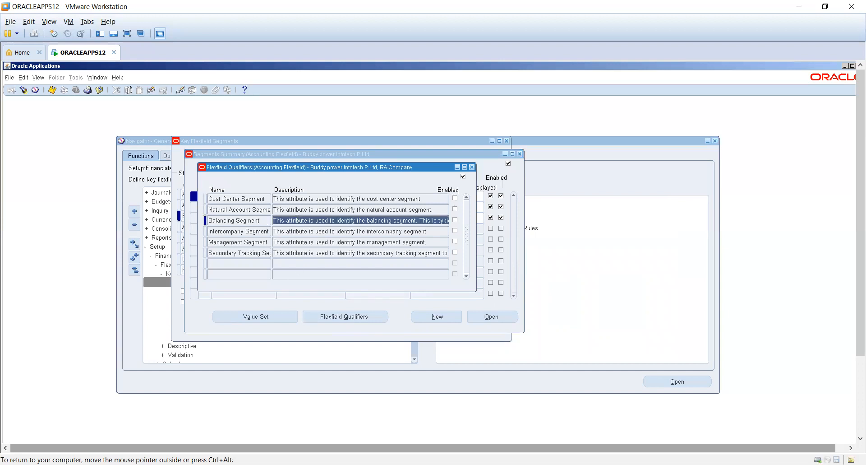
pyautogui.press('End')
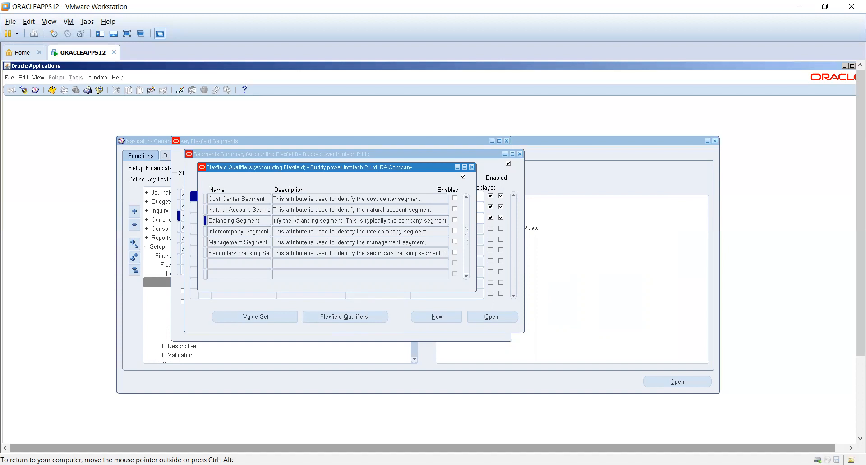
pyautogui.write('.')
pyautogui.press('Left')
pyautogui.press('Left')
pyautogui.press('Left')
pyautogui.press('Left')
pyautogui.press('Left')
pyautogui.press('Left')
pyautogui.press('Left')
pyautogui.press('Left')
pyautogui.press('Left')
pyautogui.press('Left')
pyautogui.press('Left')
pyautogui.press('Left')
pyautogui.press('Left')
pyautogui.press('Left')
pyautogui.press('Left')
pyautogui.press('Left')
pyautogui.press('Left')
pyautogui.press('Left')
pyautogui.press('Left')
pyautogui.press('Left')
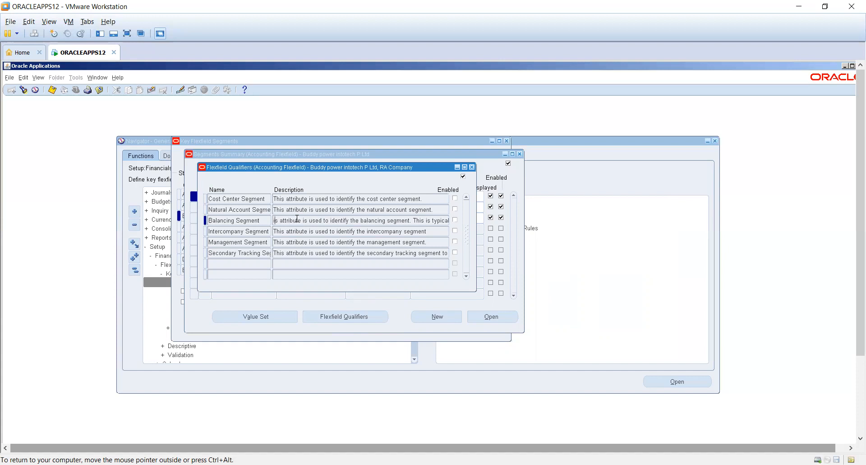
pyautogui.click(455, 220)
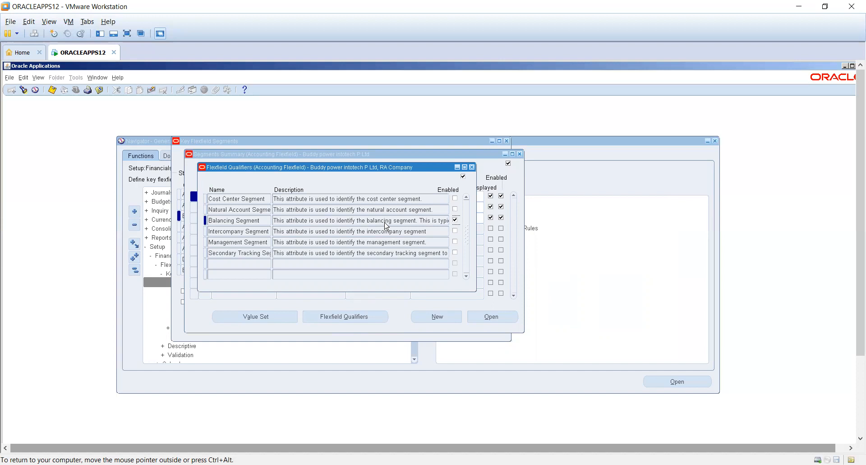
pyautogui.click(472, 167)
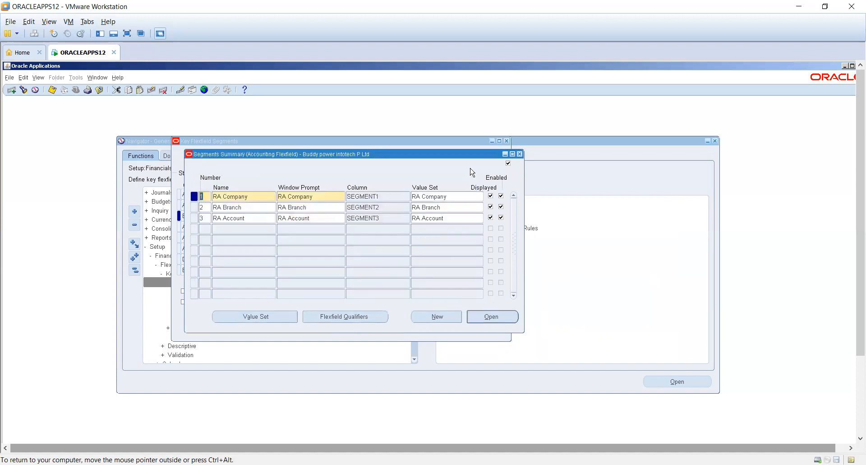
# Enable the Cost Center Segment flexfield qualifier for the RA Branch segment and close the qualifiers window
pyautogui.click(264, 208)
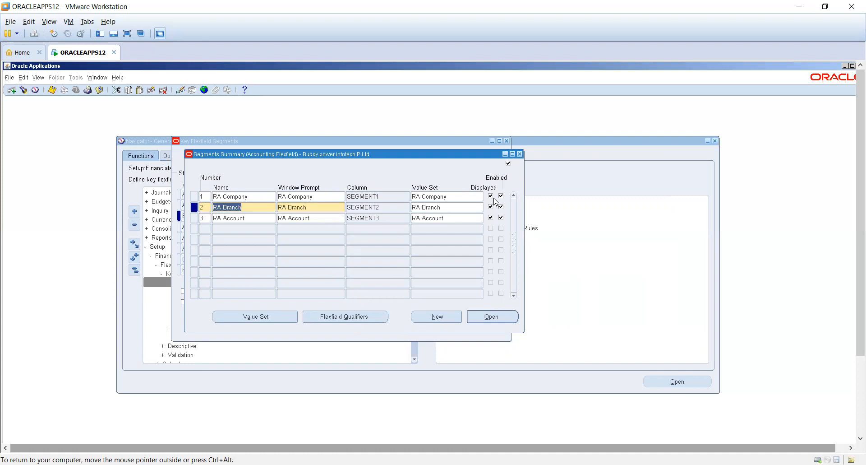
pyautogui.click(350, 317)
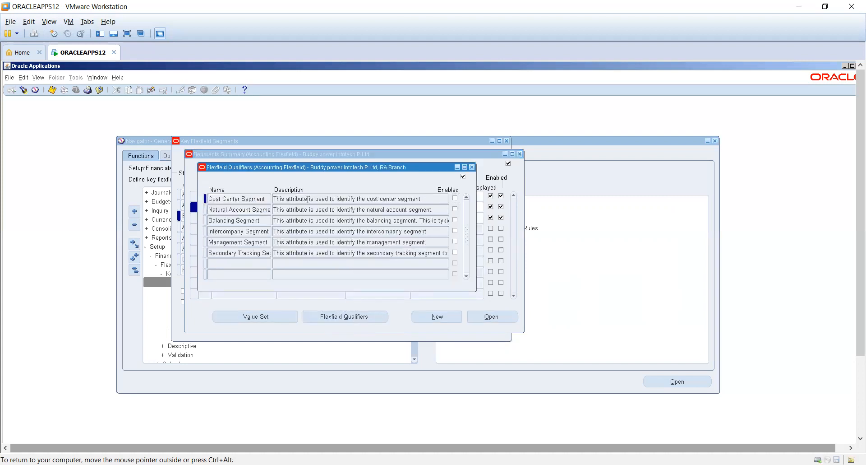
pyautogui.click(318, 208)
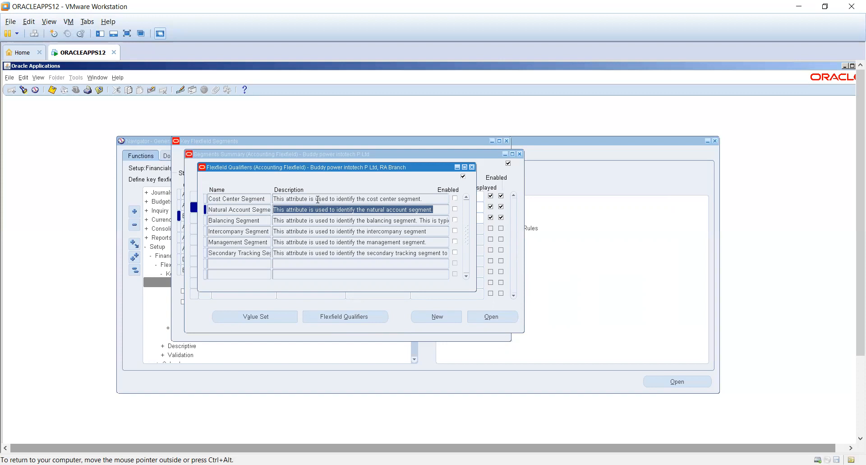
pyautogui.click(318, 198)
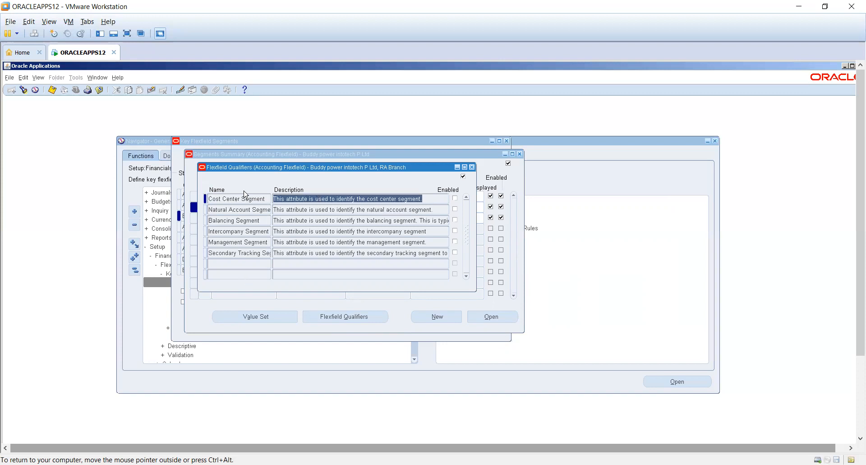
pyautogui.click(455, 198)
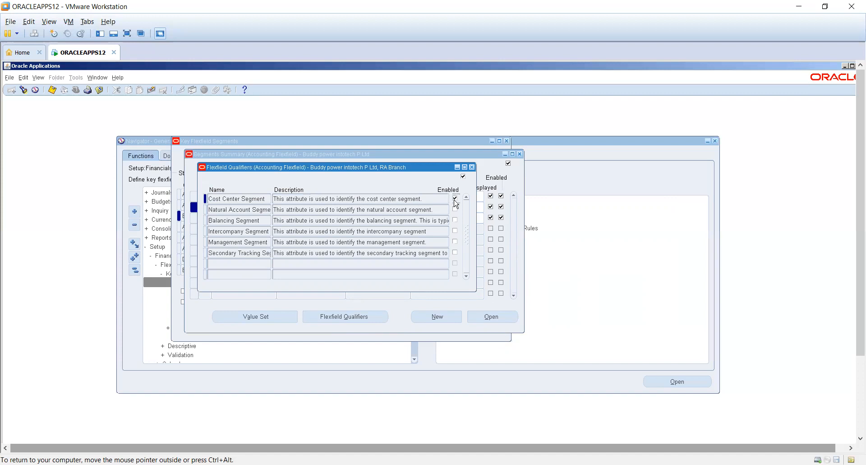
pyautogui.click(471, 167)
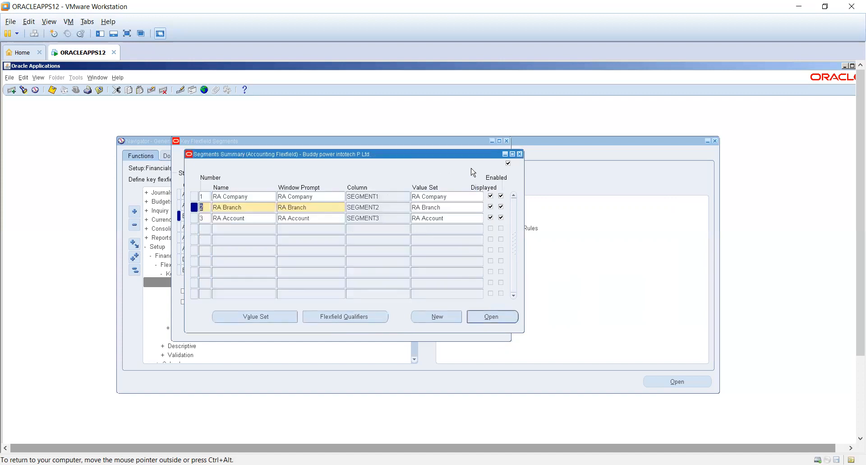
# Enable the Natural Account Segment flexfield qualifier for the RA Account segment and close the qualifiers window
pyautogui.click(433, 216)
pyautogui.click(362, 321)
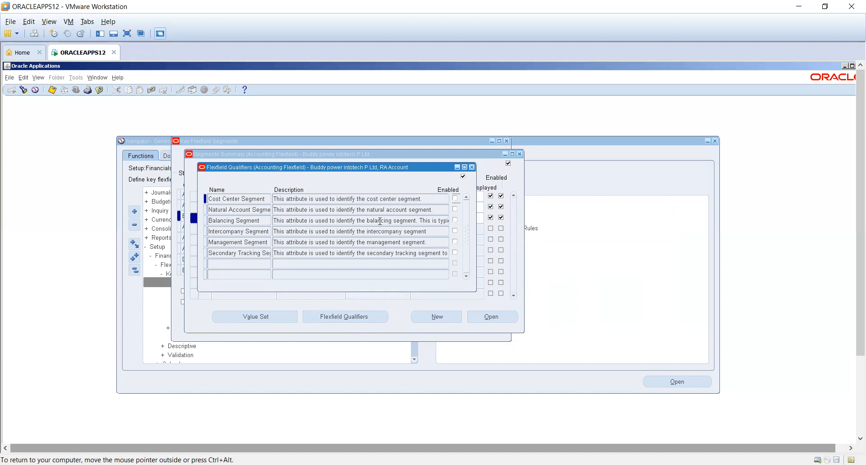
pyautogui.click(455, 209)
pyautogui.click(471, 168)
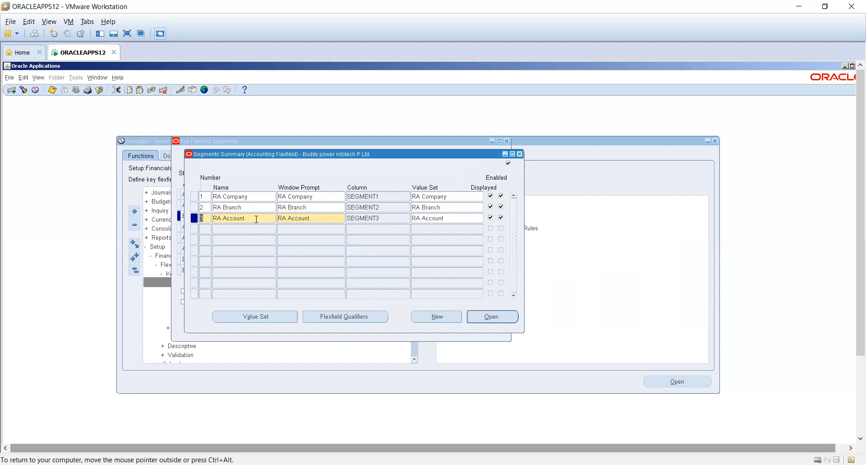
# Close the segments summary, then freeze and compile the flexfield definition of the Buddy power infotech P Ltd structure
pyautogui.press('Tab')
pyautogui.click(250, 191)
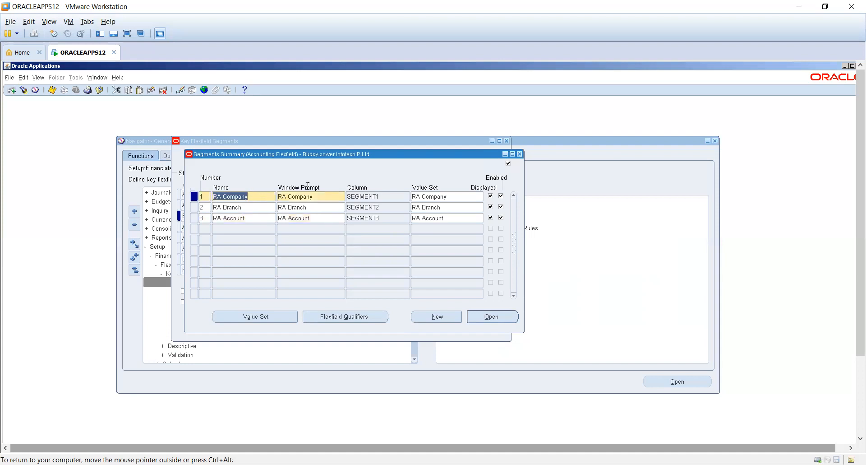
pyautogui.click(520, 154)
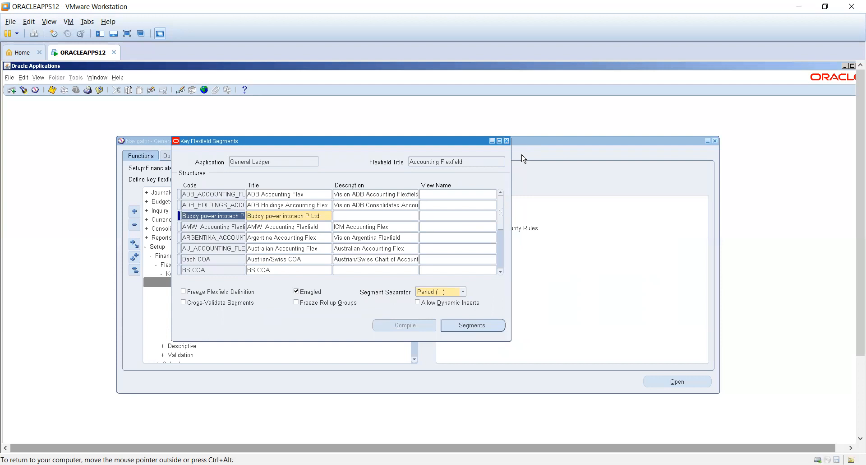
pyautogui.click(281, 215)
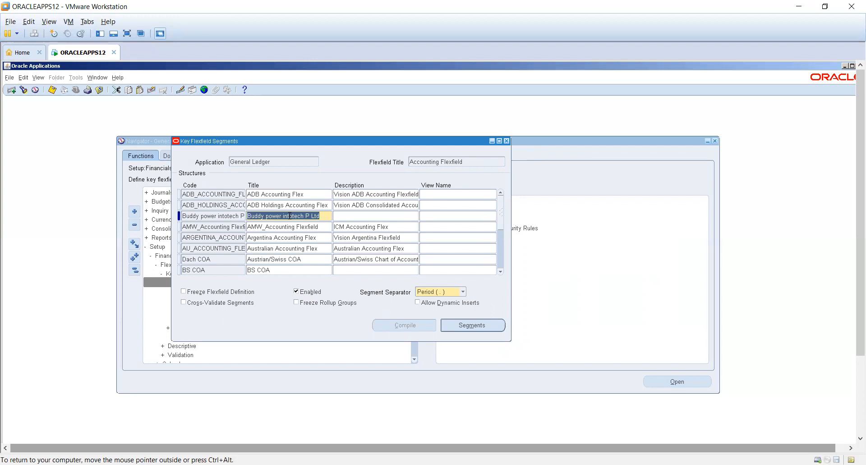
pyautogui.click(238, 292)
pyautogui.click(472, 336)
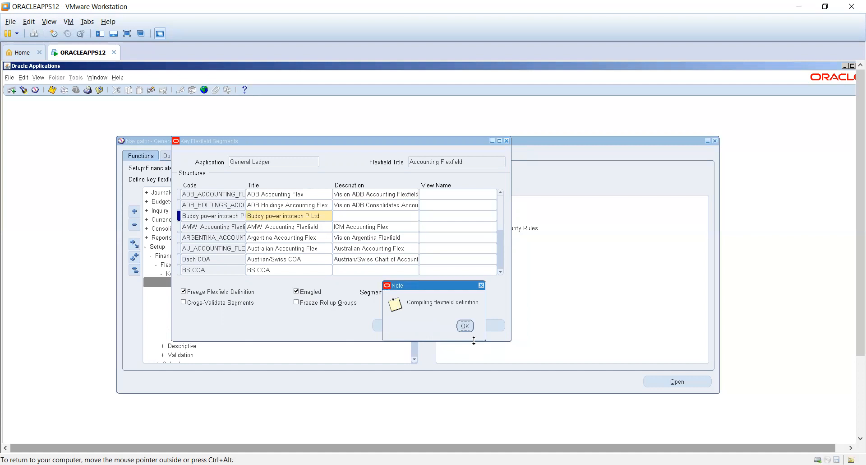
pyautogui.click(464, 325)
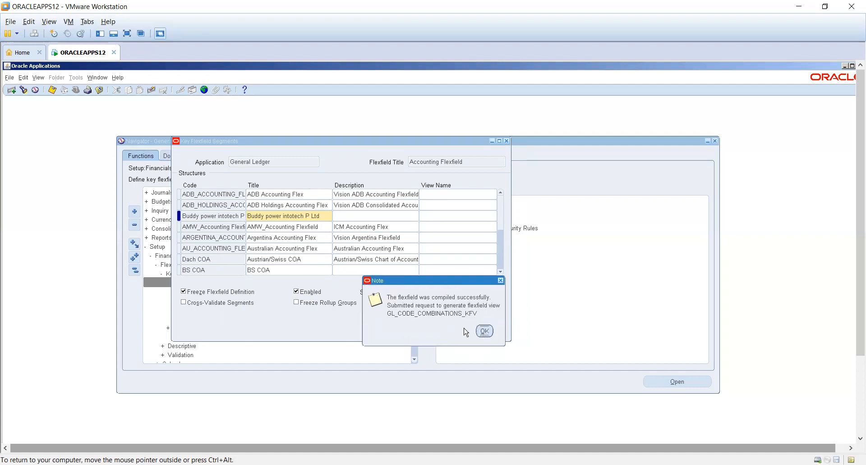
pyautogui.click(484, 331)
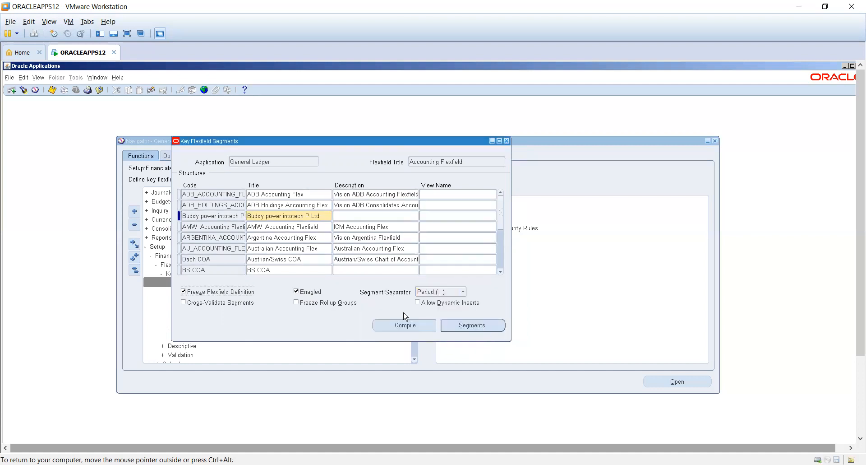
# Review the segments of the frozen Buddy power infotech P Ltd structure and return to the structures list
pyautogui.tripleClick(294, 216)
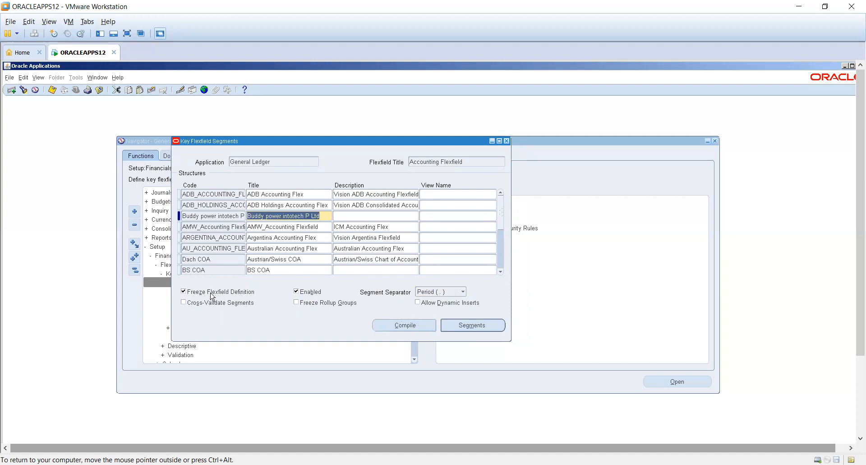
pyautogui.click(487, 329)
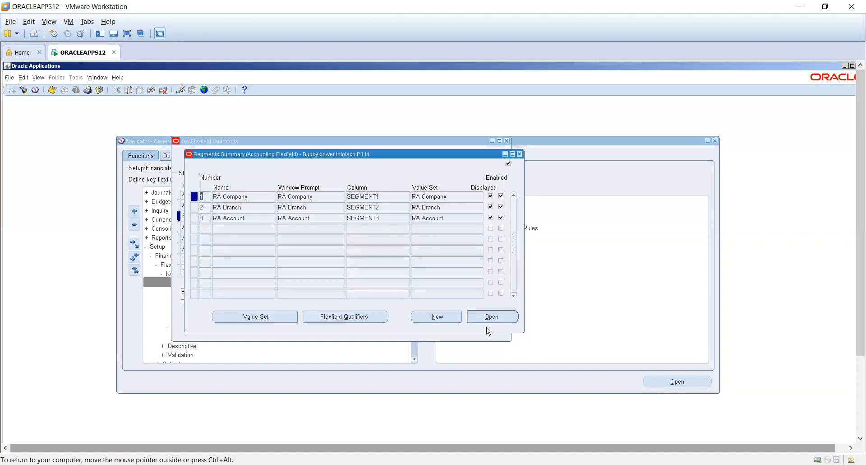
pyautogui.click(520, 154)
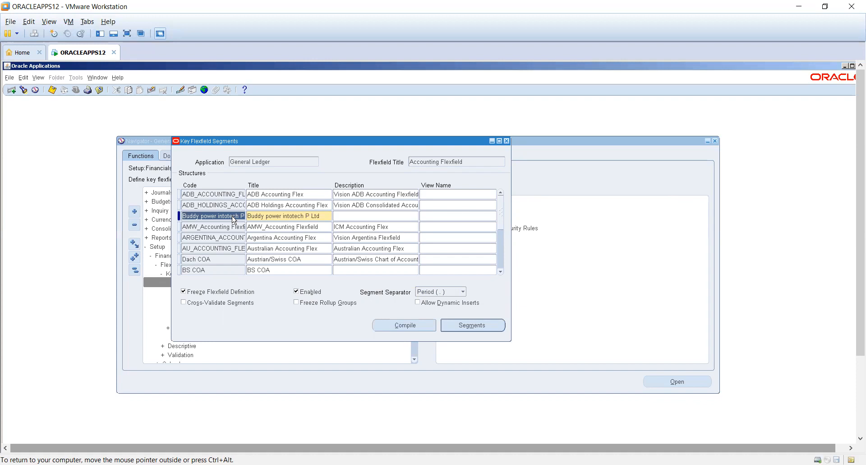
pyautogui.click(281, 215)
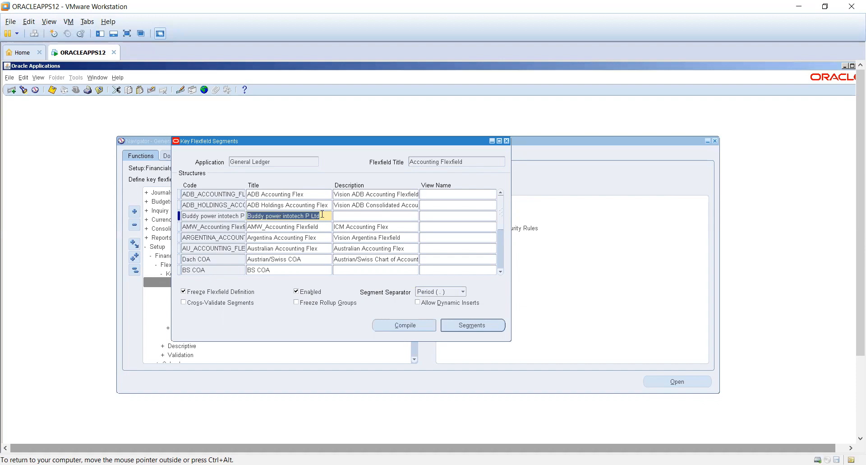
pyautogui.click(229, 216)
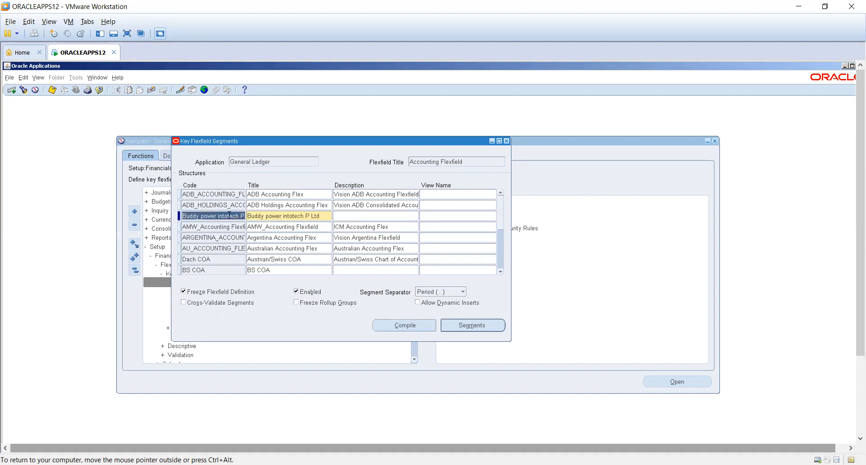
# Close the Key Flexfield Segments window and open the key flexfield segment values
pyautogui.click(507, 140)
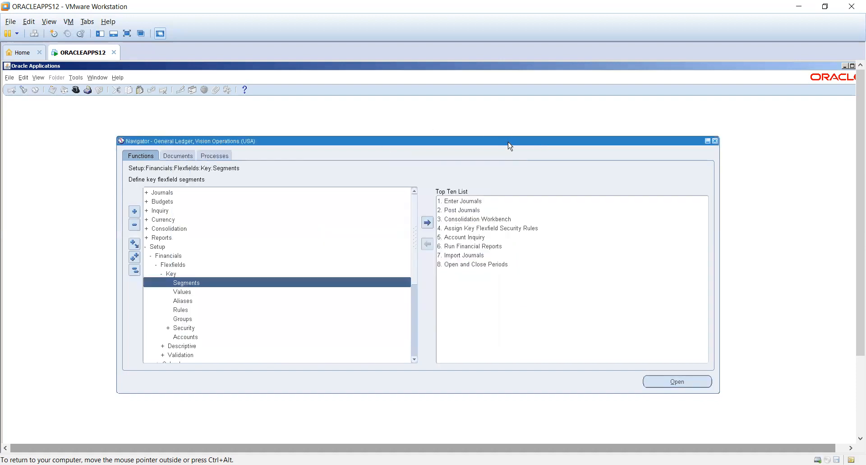
pyautogui.click(176, 293)
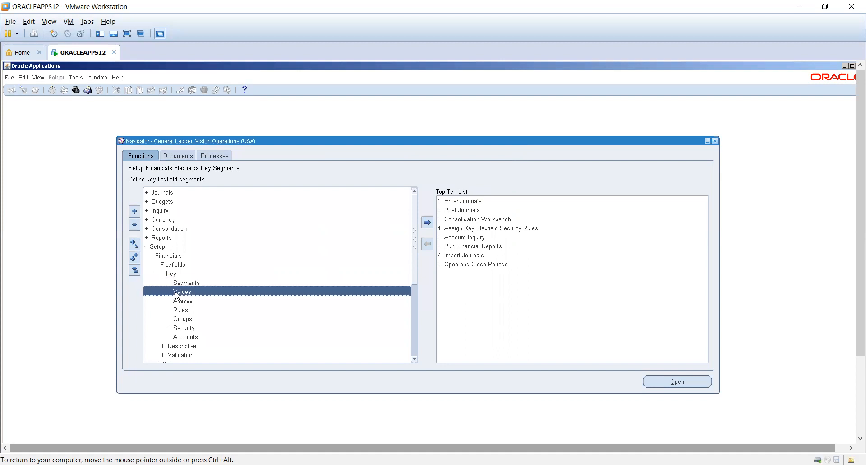
pyautogui.doubleClick(200, 292)
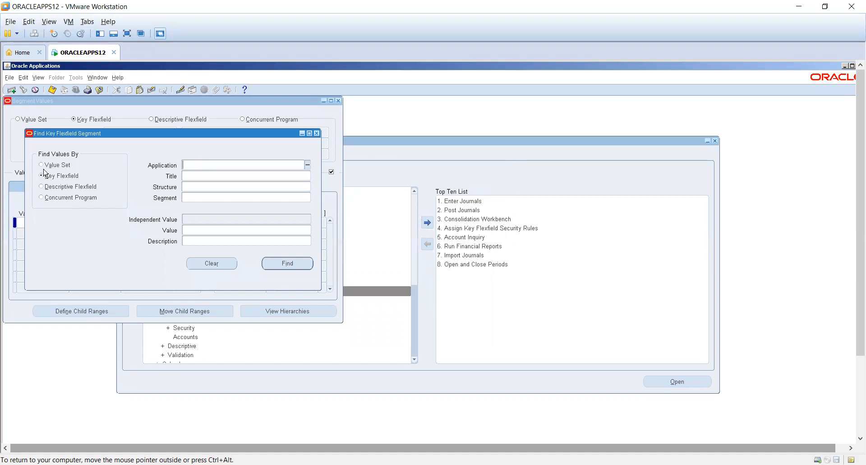
# Find the segment values by value set for RA Company
pyautogui.click(62, 167)
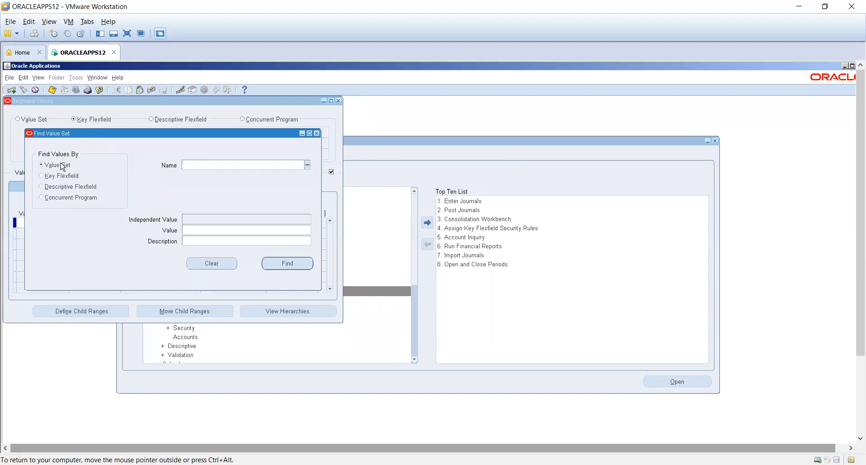
pyautogui.click(68, 179)
pyautogui.click(68, 165)
pyautogui.click(197, 163)
pyautogui.write('ra')
pyautogui.press('Tab')
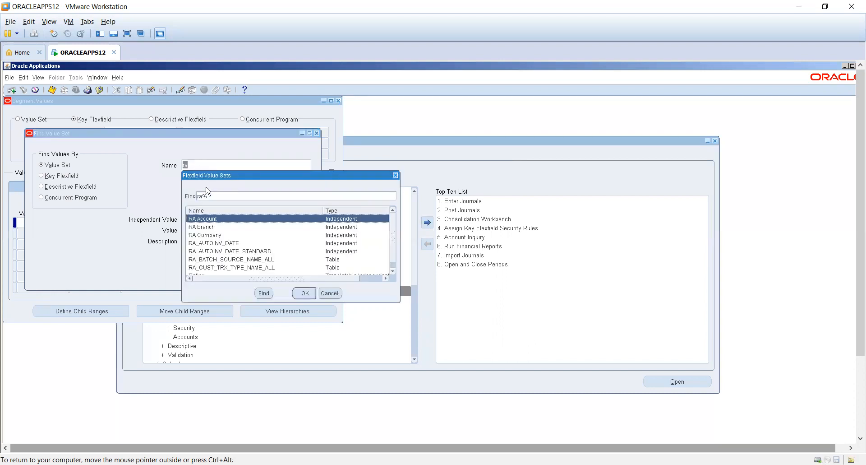
pyautogui.doubleClick(216, 235)
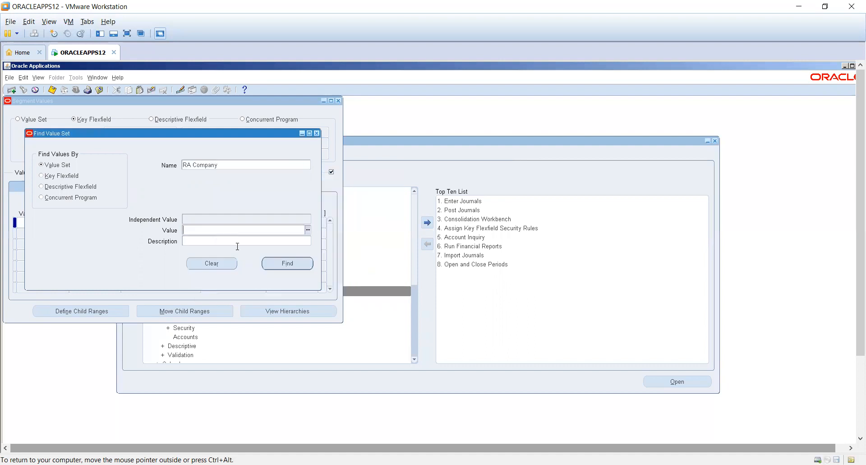
pyautogui.click(287, 263)
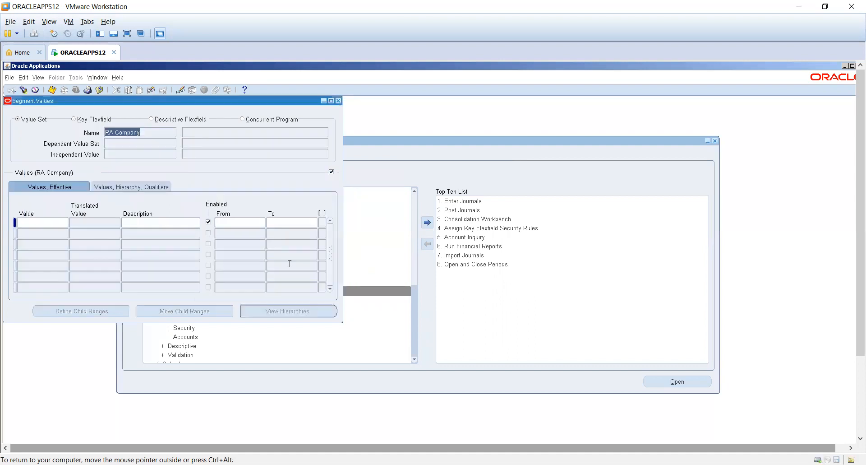
pyautogui.click(43, 221)
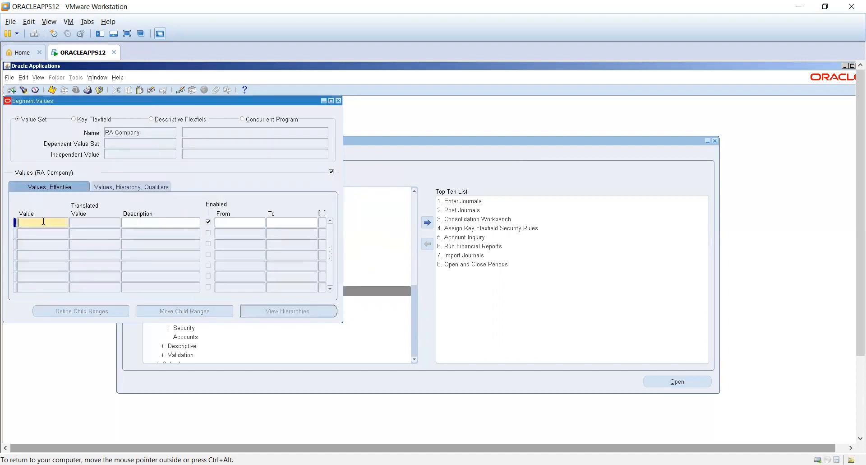
# Try to enter 000098 as the first value of the RA Company value set
pyautogui.write('000098')
pyautogui.press('Tab')
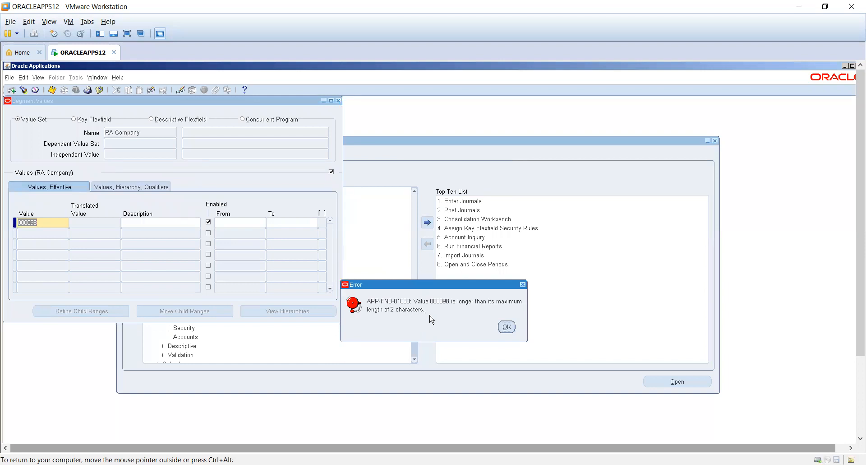
pyautogui.click(507, 327)
# Define value 01 with description Mfg business in RA Company, accepting Yes for Allow Budgeting and Allow Posting
pyautogui.write('01')
pyautogui.press('Tab')
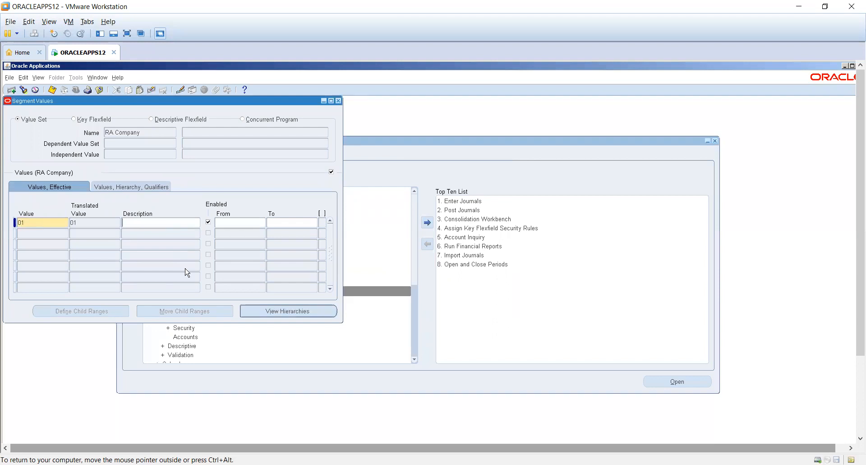
pyautogui.write('Mfg business')
pyautogui.press('Tab')
pyautogui.press('Tab')
pyautogui.press('Tab')
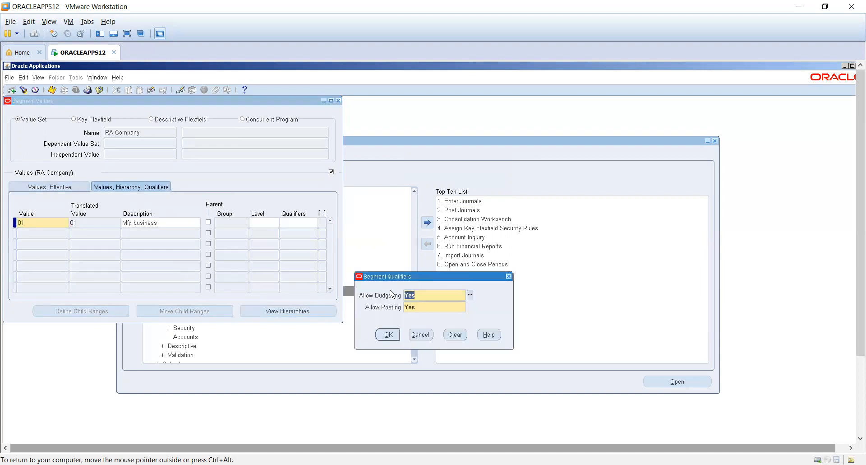
pyautogui.click(392, 334)
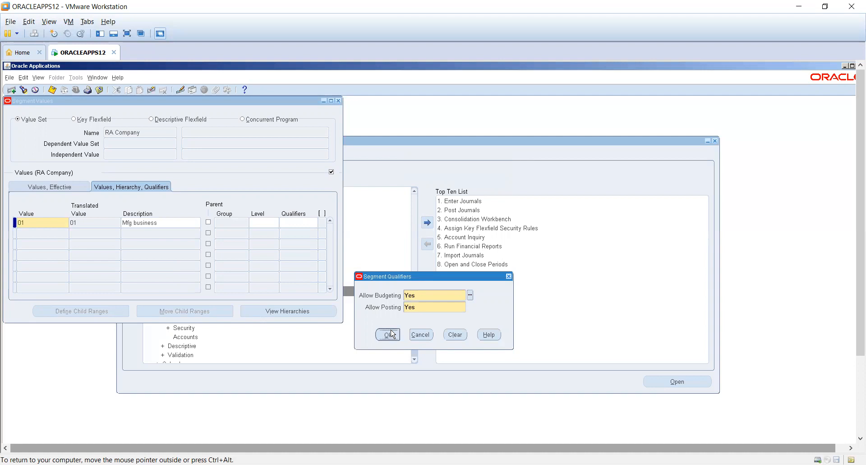
# Add value 02, Software business, with budgeting and posting allowed, then save and close the RA Company segment values
pyautogui.click(35, 234)
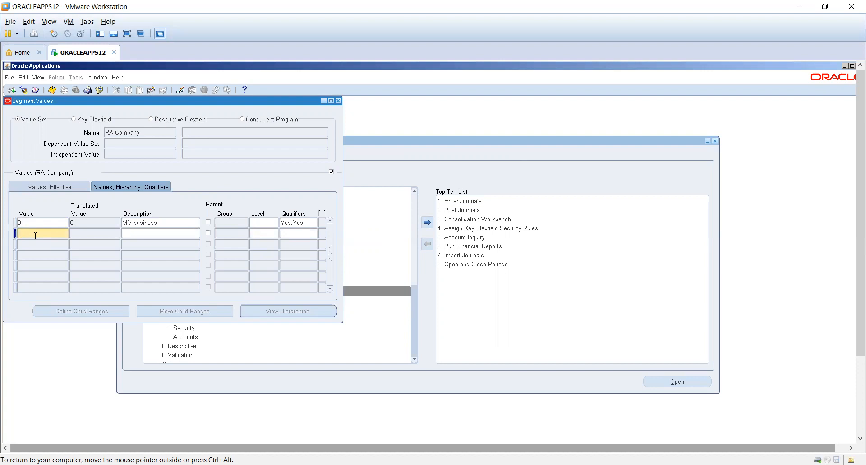
pyautogui.write('02')
pyautogui.press('Tab')
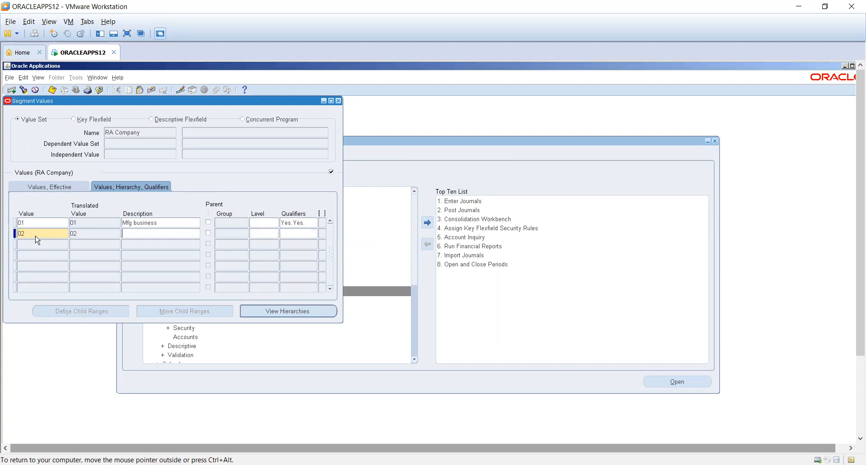
pyautogui.write('Software business')
pyautogui.press('Tab')
pyautogui.press('Tab')
pyautogui.press('Tab')
pyautogui.press('Tab')
pyautogui.press('Tab')
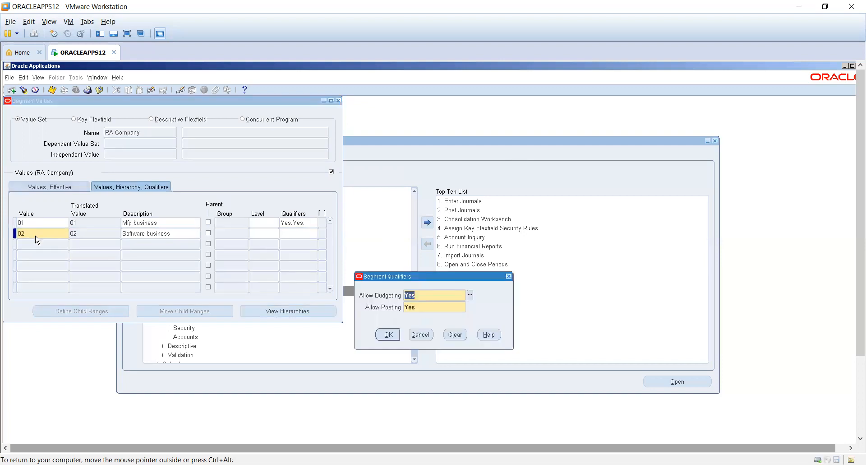
pyautogui.press('Return')
pyautogui.hotkey('ctrl', 's')
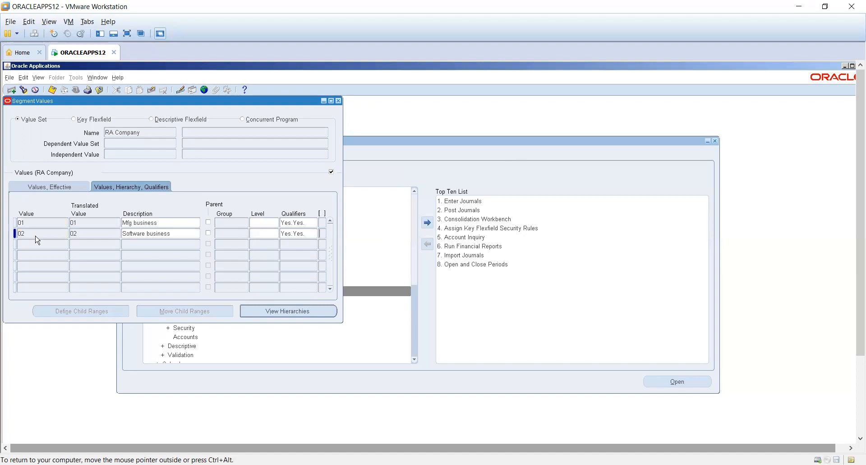
pyautogui.click(338, 101)
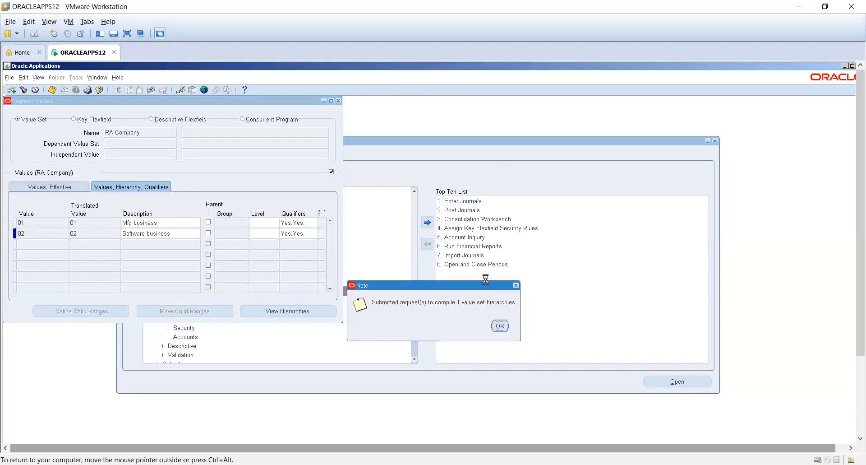
pyautogui.click(500, 325)
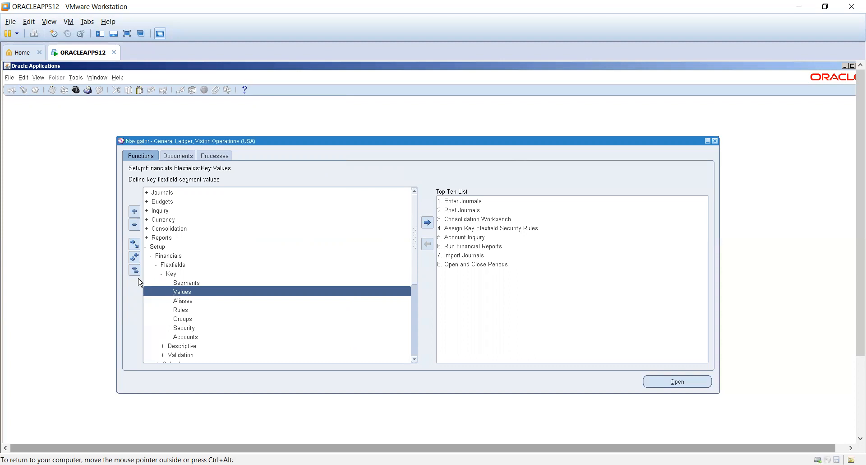
# Collapse the function list and open the accounting setups of Accounting Setup Manager under the Financials setup
pyautogui.click(136, 272)
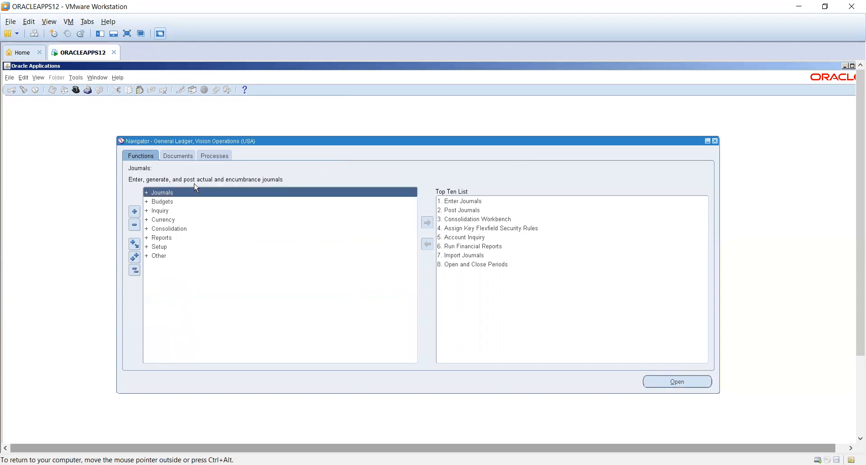
pyautogui.doubleClick(177, 246)
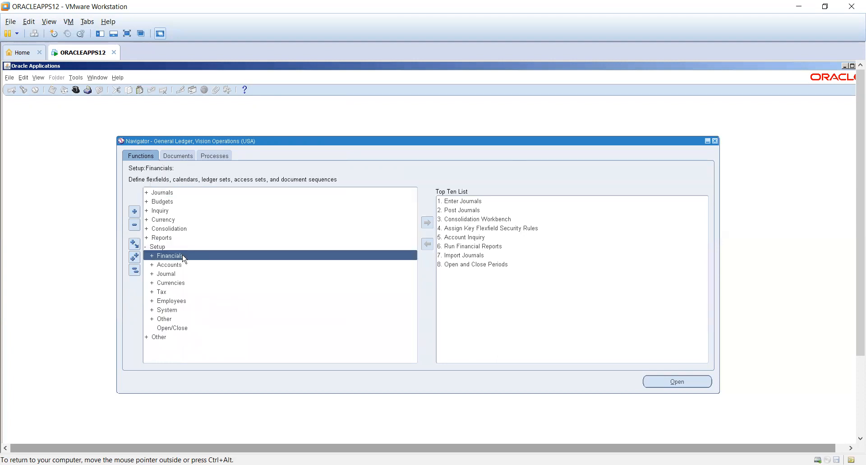
pyautogui.doubleClick(183, 257)
pyautogui.click(199, 284)
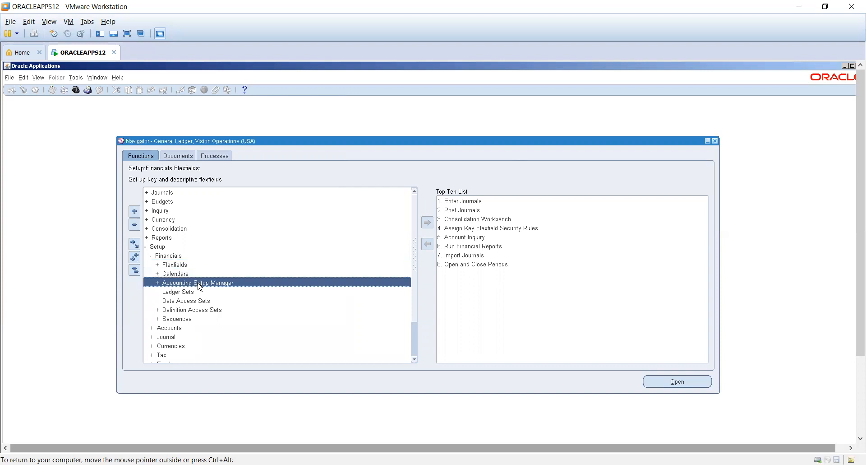
pyautogui.doubleClick(199, 284)
pyautogui.doubleClick(210, 292)
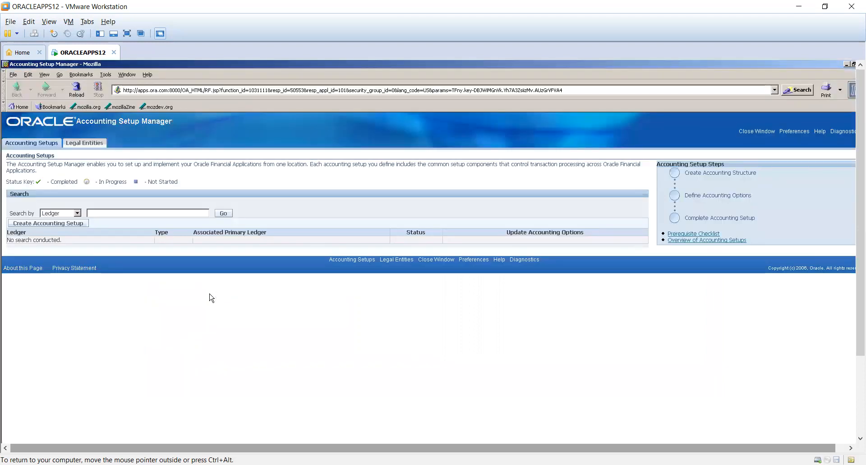
# Start a new accounting setup without legal entities and name its primary ledger RA ENT
pyautogui.click(65, 225)
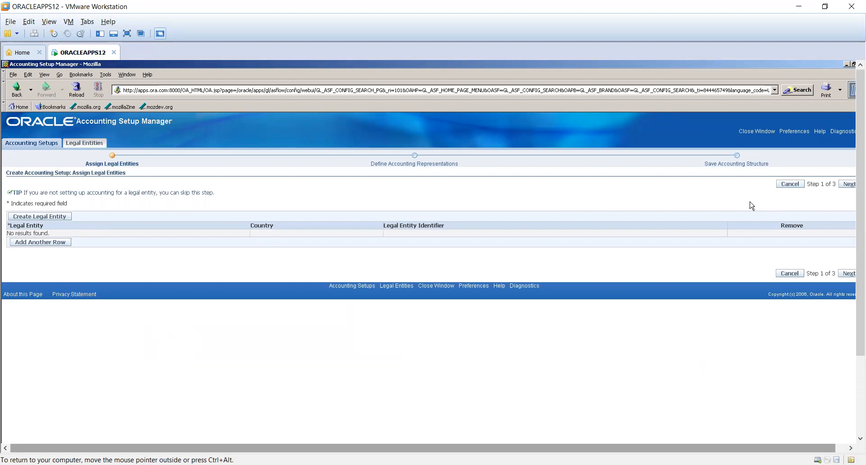
pyautogui.click(848, 184)
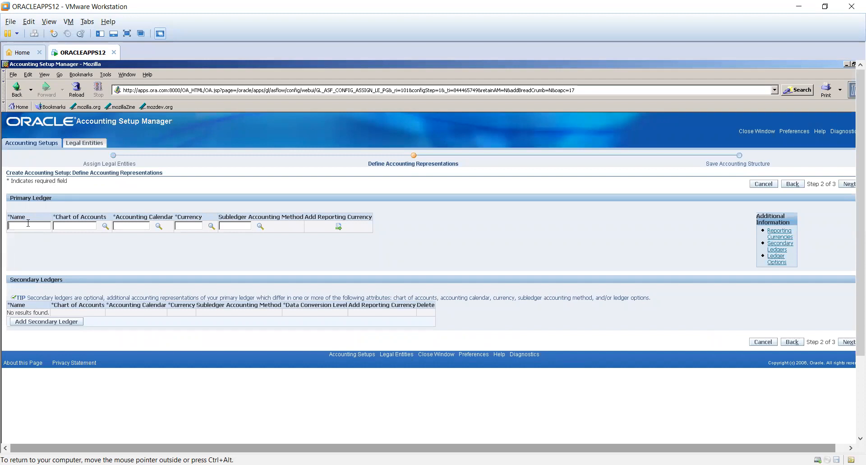
pyautogui.click(28, 223)
pyautogui.write('RA Era')
pyautogui.press('Tab')
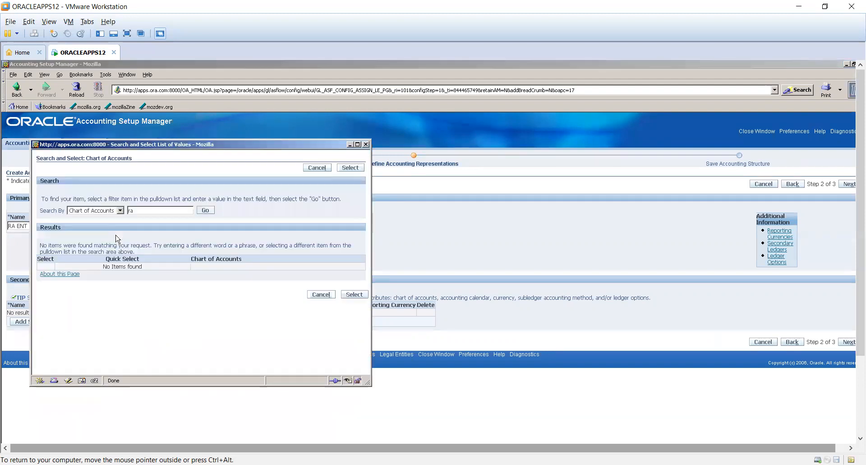
# Search the charts of accounts and assign ADB Accounting Flex to the primary ledger
pyautogui.click(208, 210)
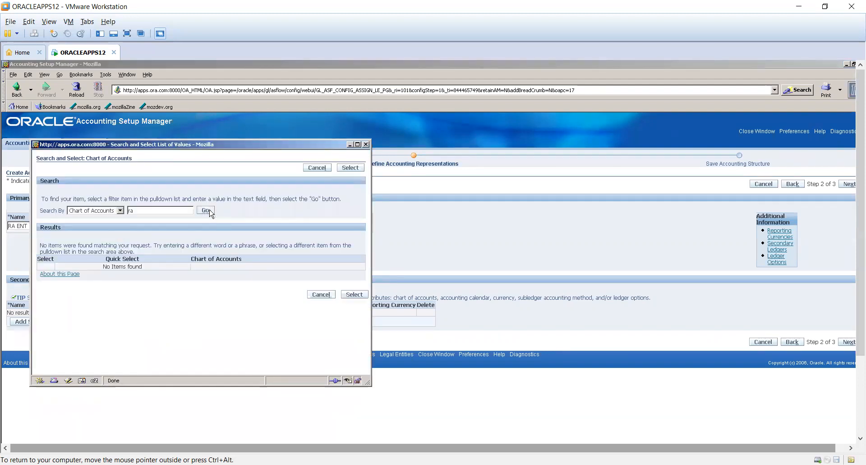
pyautogui.press('BackSpace')
pyautogui.write('SR%')
pyautogui.click(205, 211)
pyautogui.press('BackSpace')
pyautogui.press('BackSpace')
pyautogui.press('BackSpace')
pyautogui.click(205, 211)
pyautogui.click(103, 266)
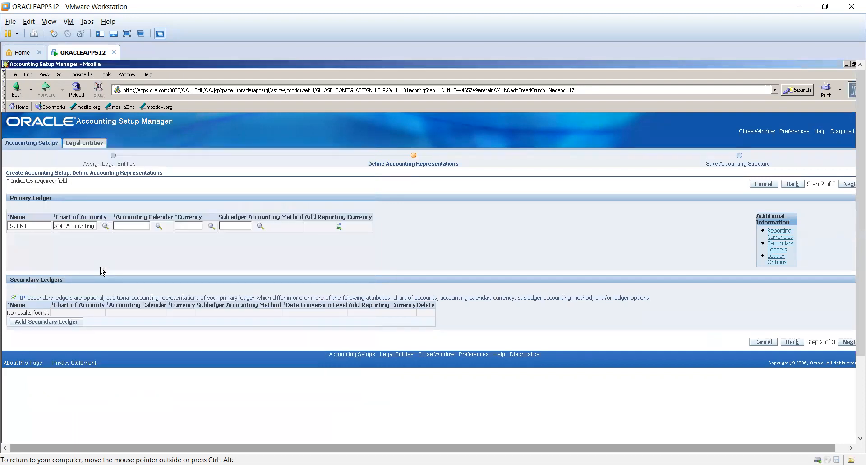
# Set the primary ledger's accounting calendar to 16 Period and its currency to USD
pyautogui.click(126, 226)
pyautogui.click(158, 226)
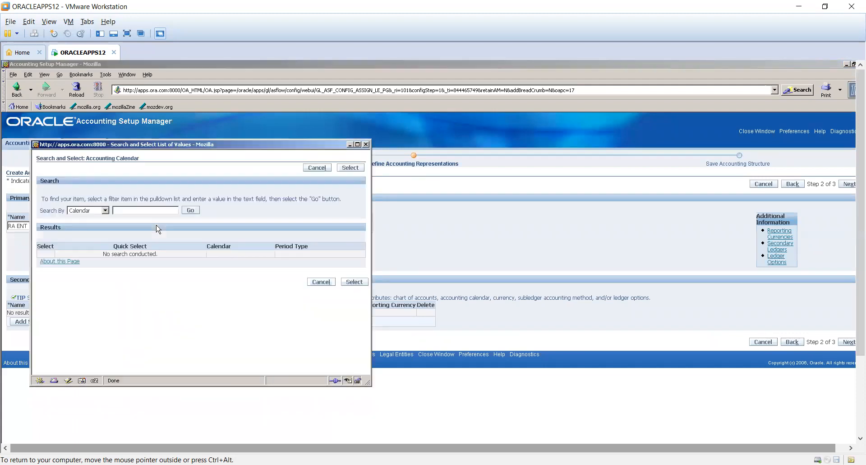
pyautogui.click(189, 212)
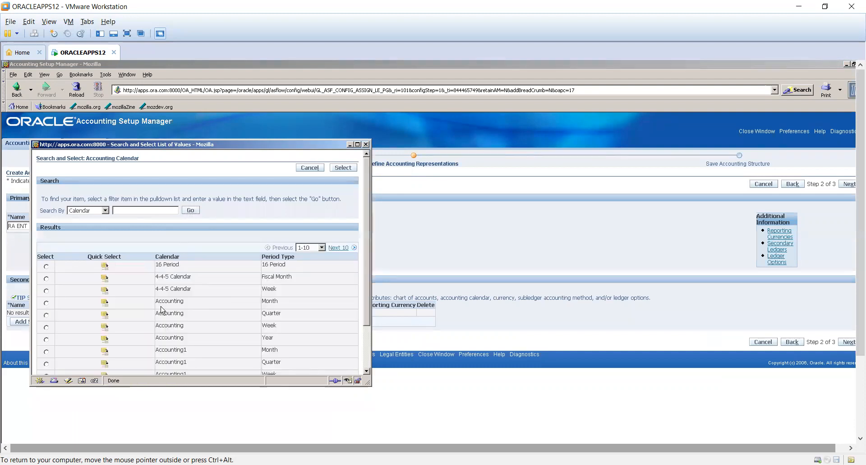
pyautogui.click(106, 267)
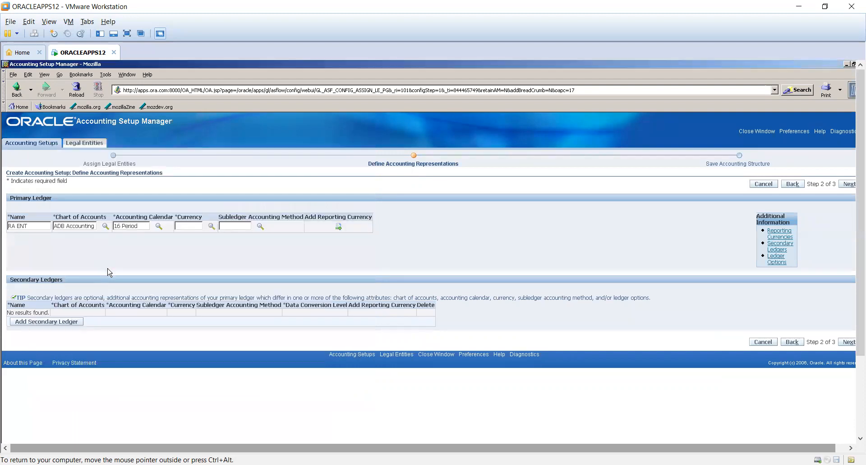
pyautogui.click(184, 228)
pyautogui.write('USD')
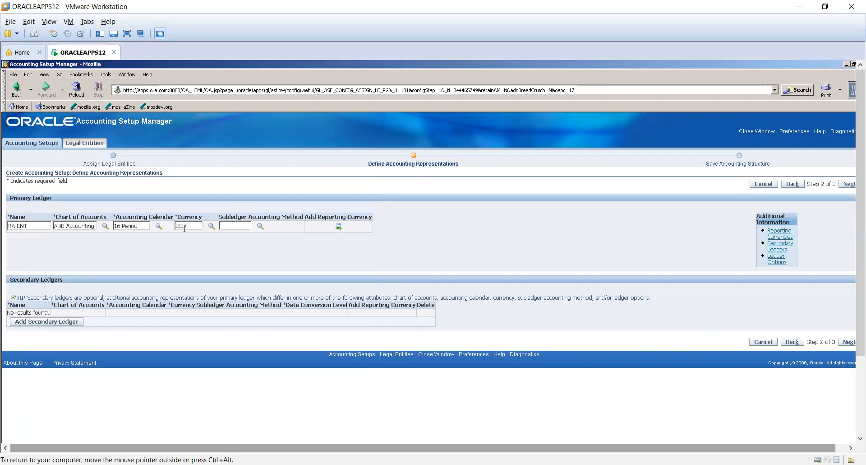
pyautogui.press('Tab')
# Search the subledger accounting methods for %acc and assign Standard Accrual to the primary ledger
pyautogui.click(261, 227)
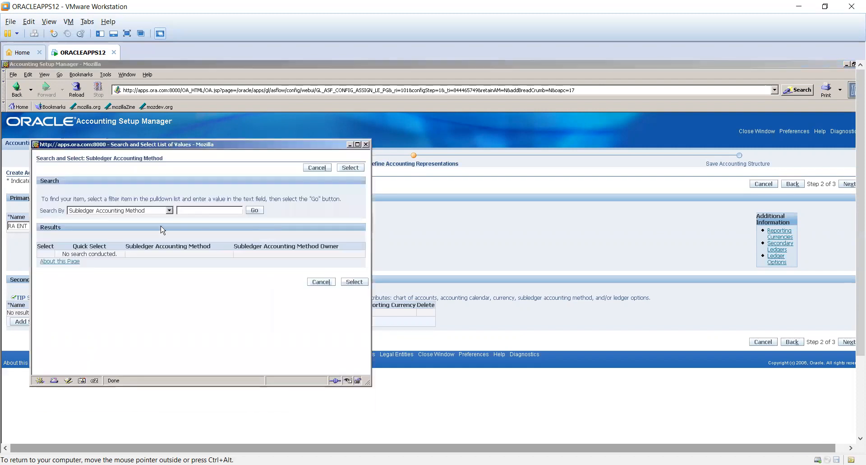
pyautogui.click(197, 210)
pyautogui.write('%acc')
pyautogui.press('Return')
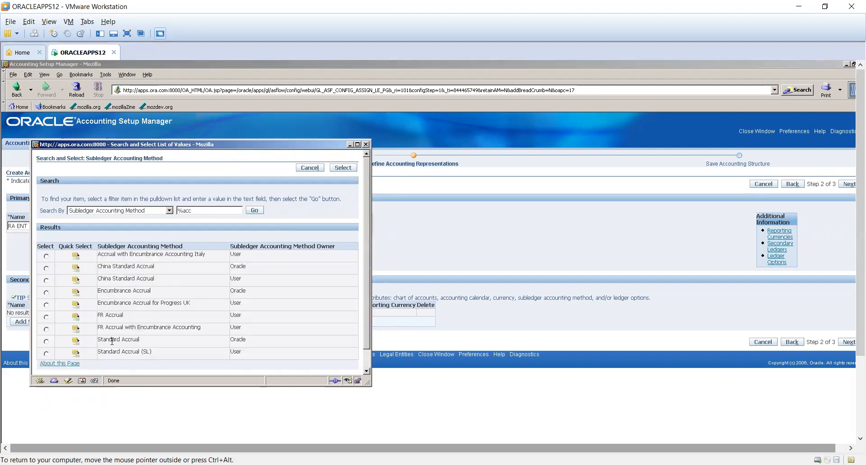
pyautogui.click(75, 340)
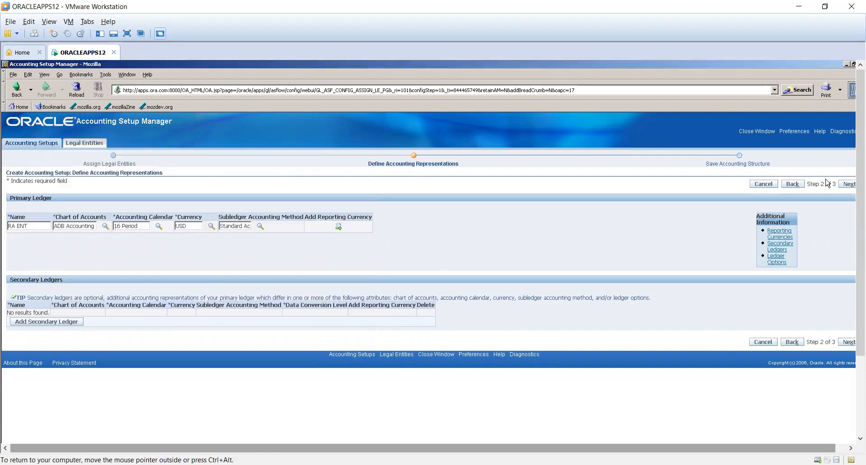
# Review and save the RA ENT accounting structure, then open its ledger options for updating
pyautogui.click(846, 184)
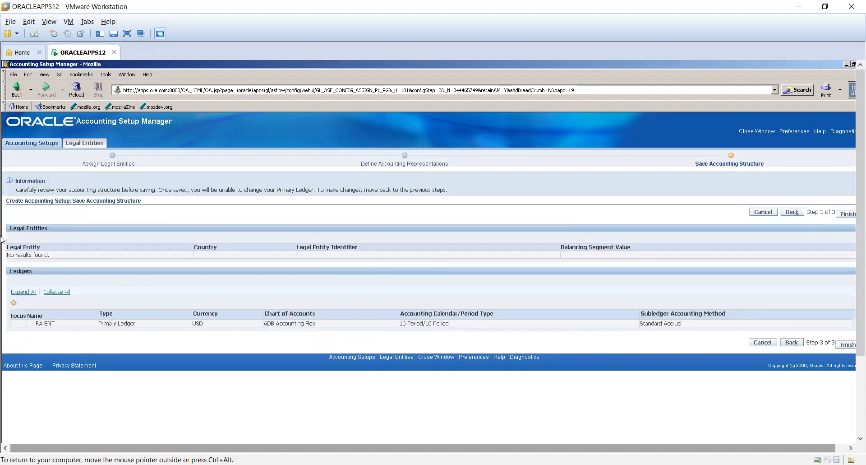
pyautogui.click(844, 215)
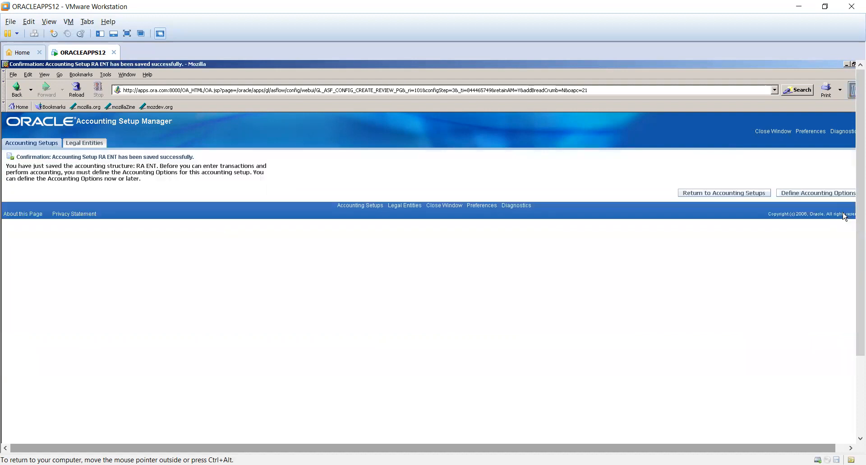
pyautogui.click(813, 195)
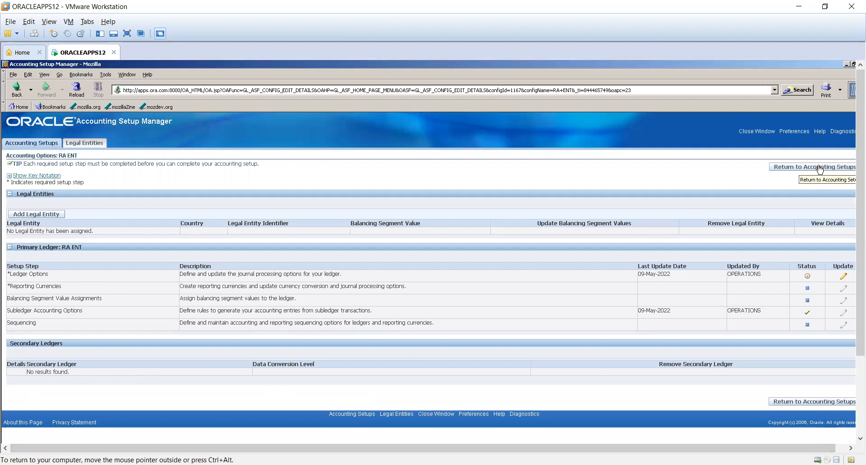
pyautogui.click(847, 278)
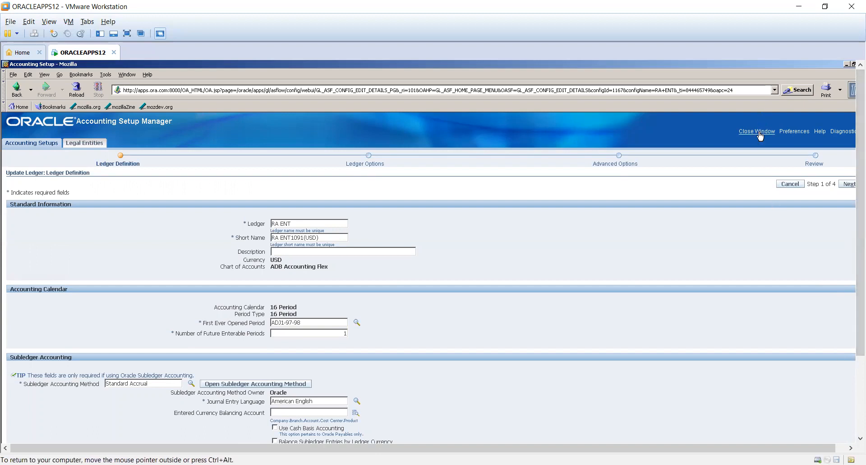
# Close the Accounting Setup Manager window and collapse the whole General Ledger function tree
pyautogui.click(758, 131)
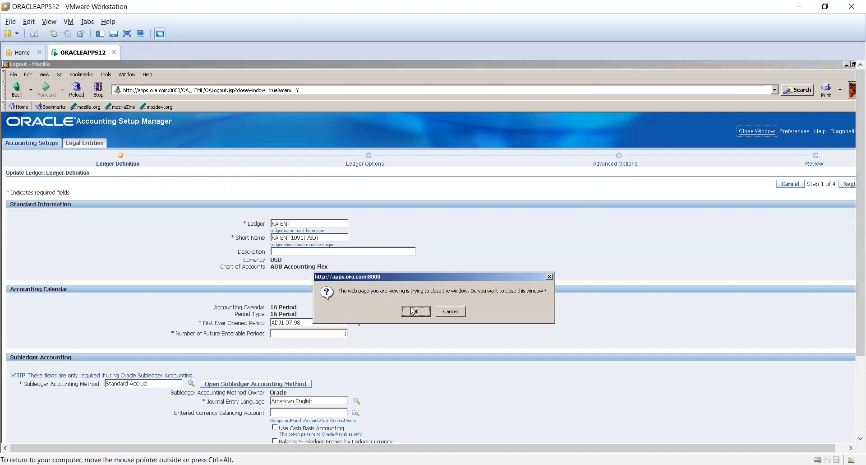
pyautogui.click(413, 311)
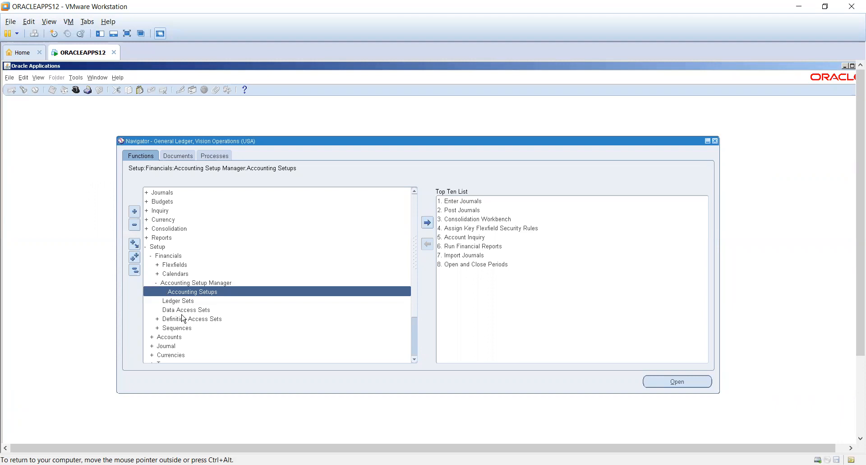
pyautogui.click(139, 270)
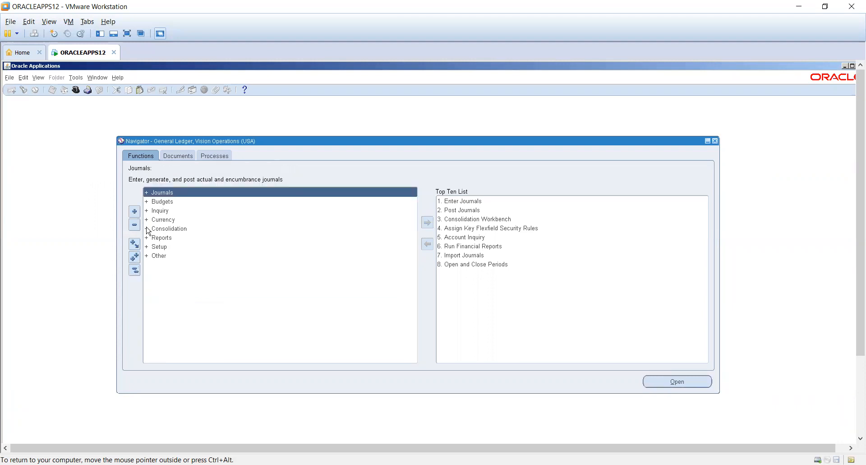
# Open a blank new journal from the Journals Enter function to view its form, then close the journal windows
pyautogui.doubleClick(193, 194)
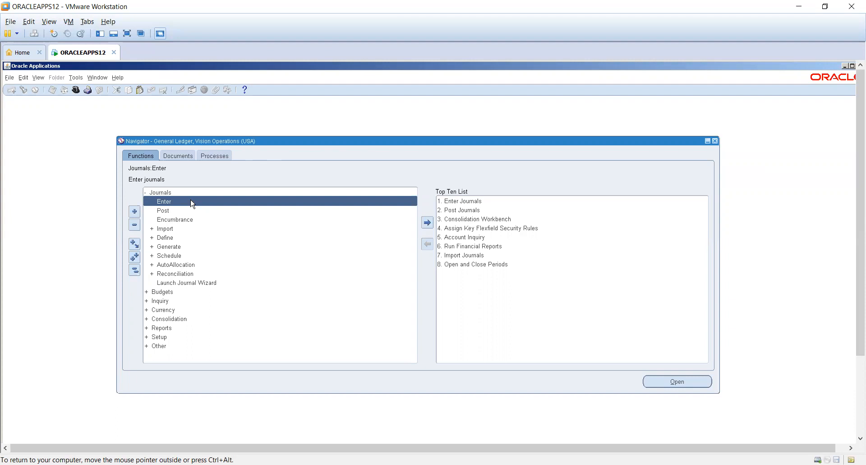
pyautogui.doubleClick(191, 201)
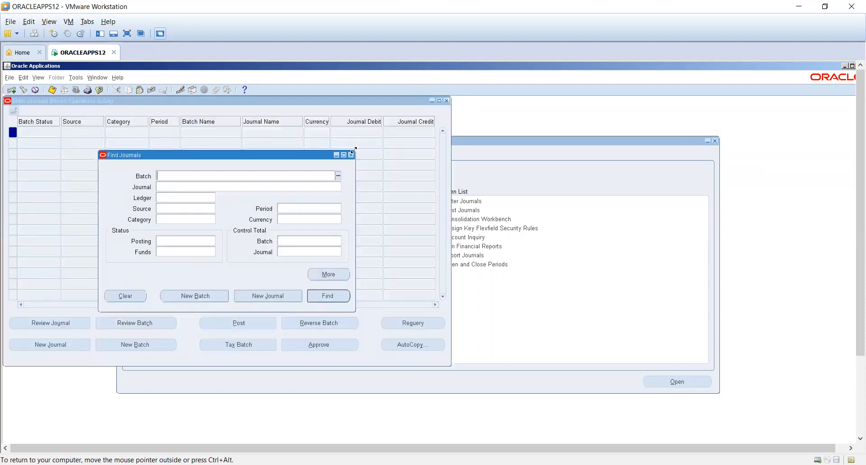
pyautogui.click(282, 297)
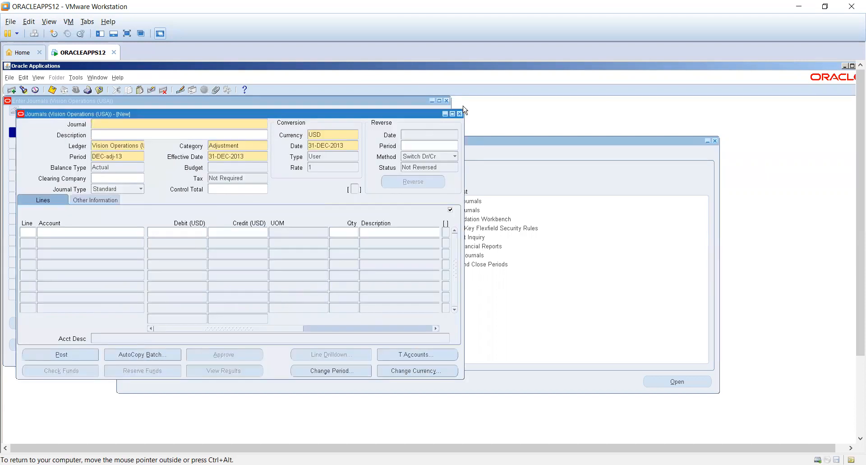
pyautogui.click(459, 114)
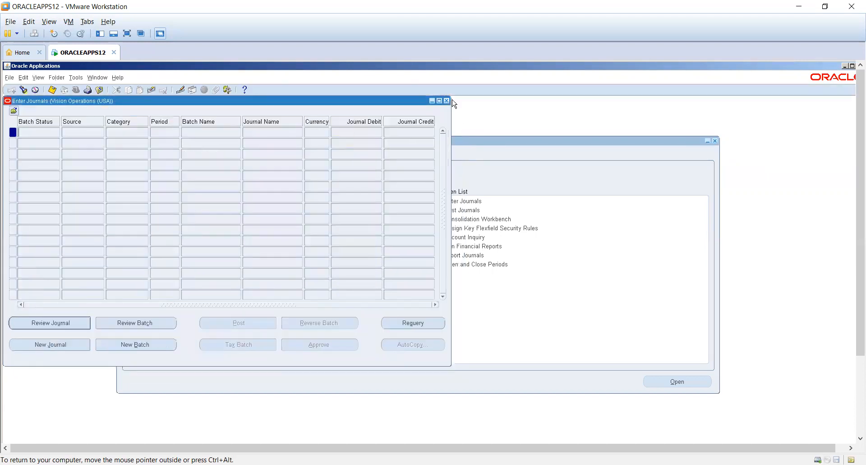
pyautogui.click(447, 101)
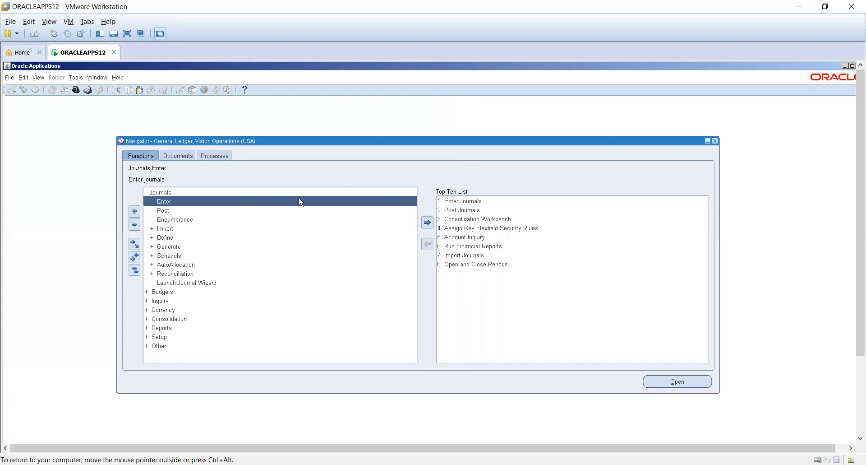
# Examine the General Ledger Journals functions, including Post, Launch Journal Wizard, Import and Define Recurring, then collapse the tree
pyautogui.click(191, 211)
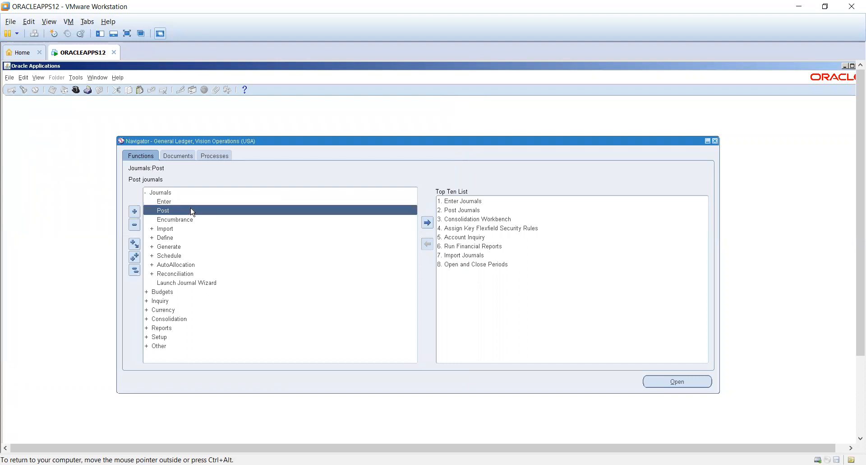
pyautogui.click(136, 269)
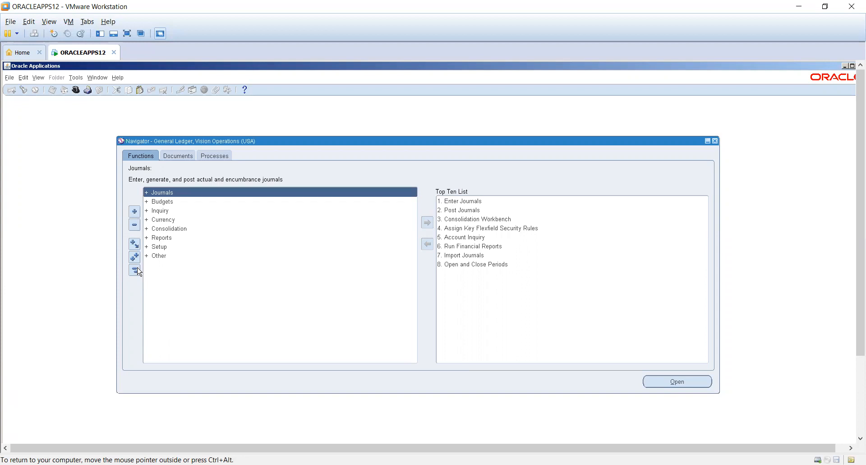
pyautogui.doubleClick(182, 193)
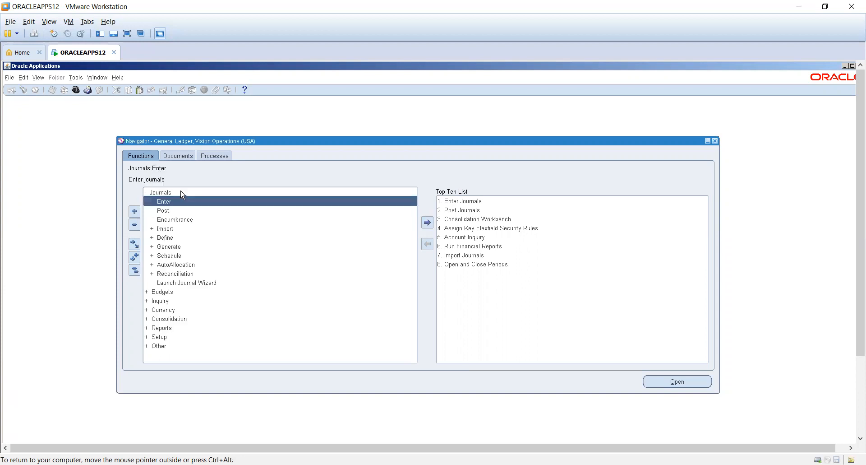
pyautogui.click(206, 284)
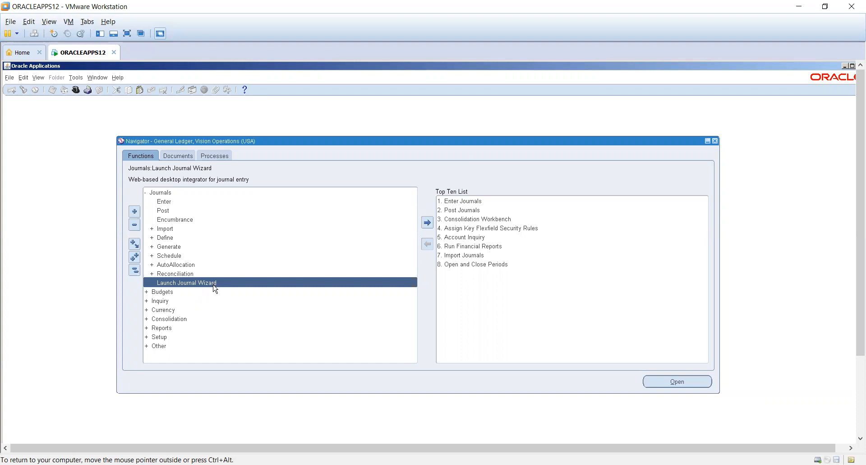
pyautogui.doubleClick(182, 230)
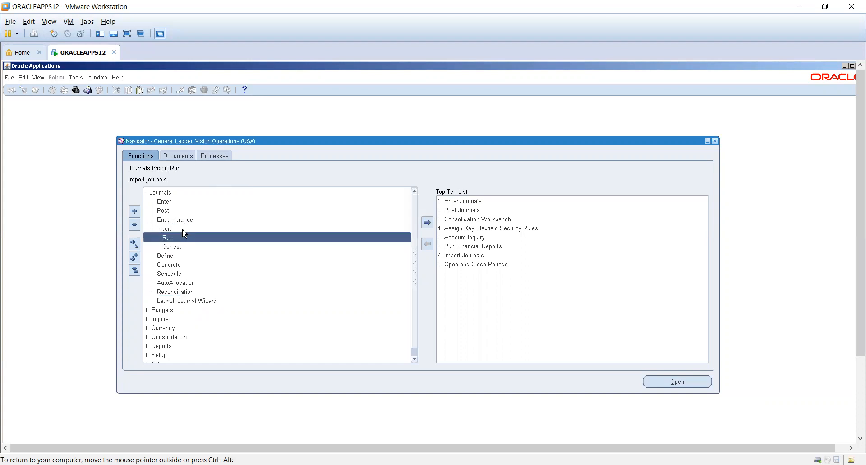
pyautogui.doubleClick(170, 255)
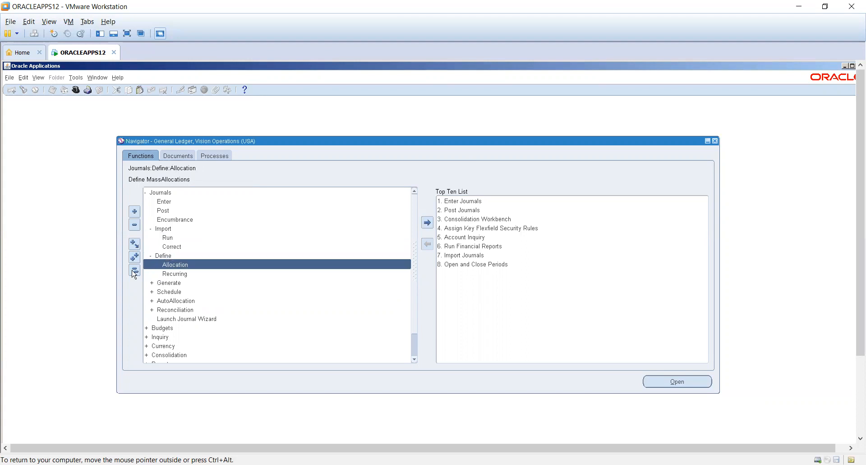
pyautogui.click(169, 274)
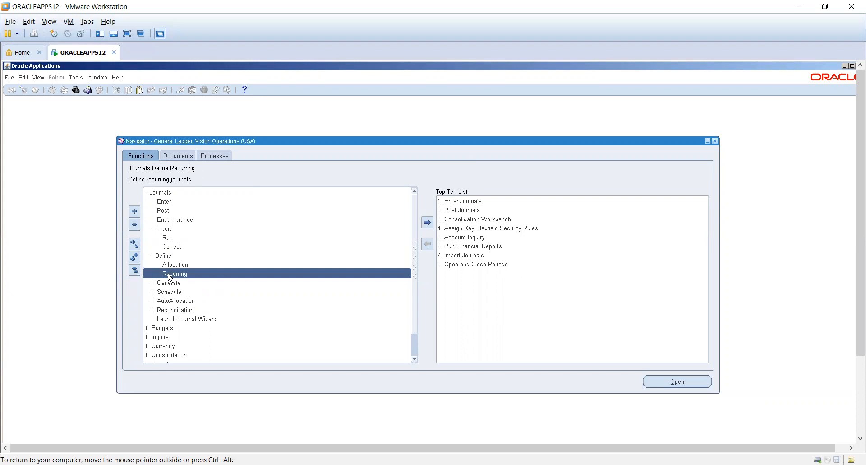
pyautogui.click(136, 270)
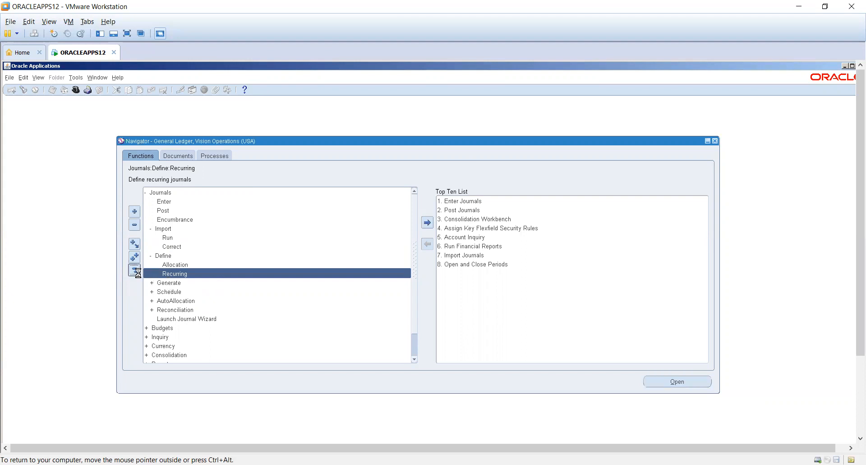
# Examine the Budgets functions and their Enter options, then collapse the function tree
pyautogui.click(199, 203)
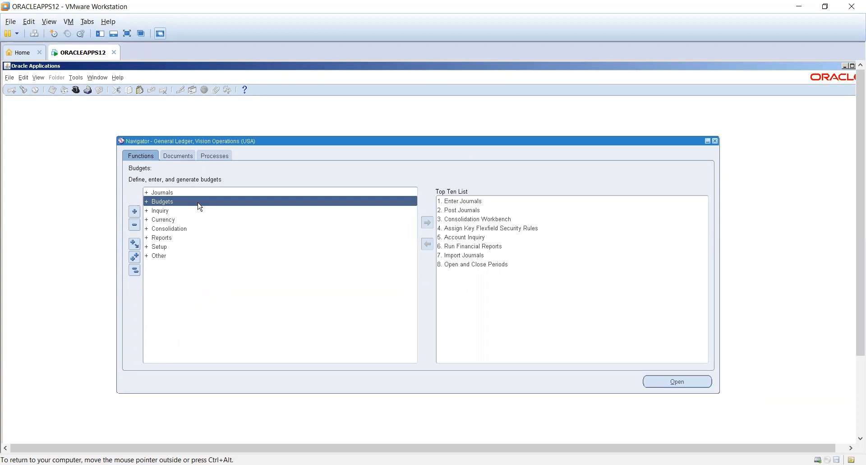
pyautogui.doubleClick(199, 203)
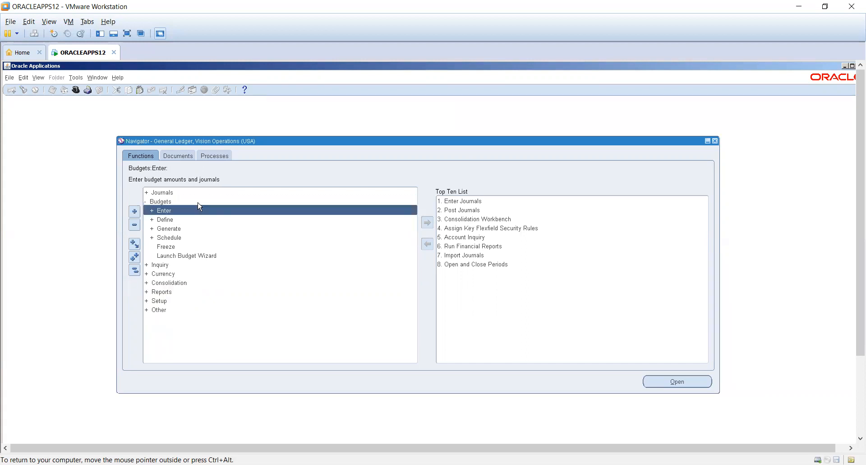
pyautogui.doubleClick(203, 210)
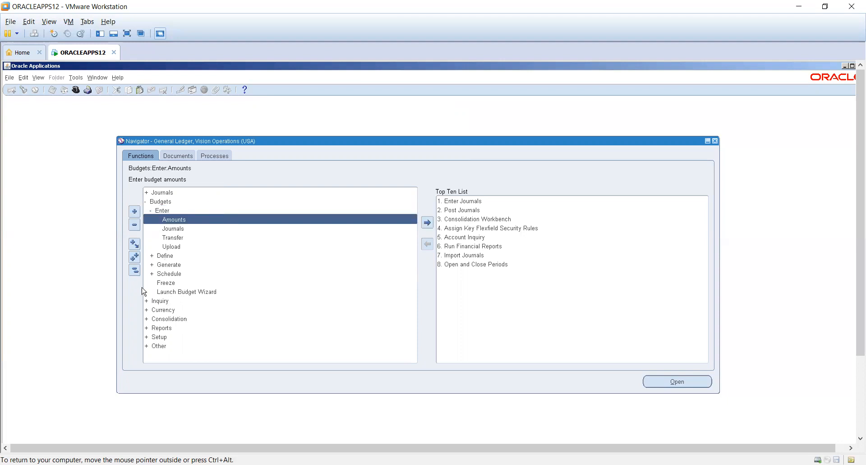
pyautogui.click(137, 273)
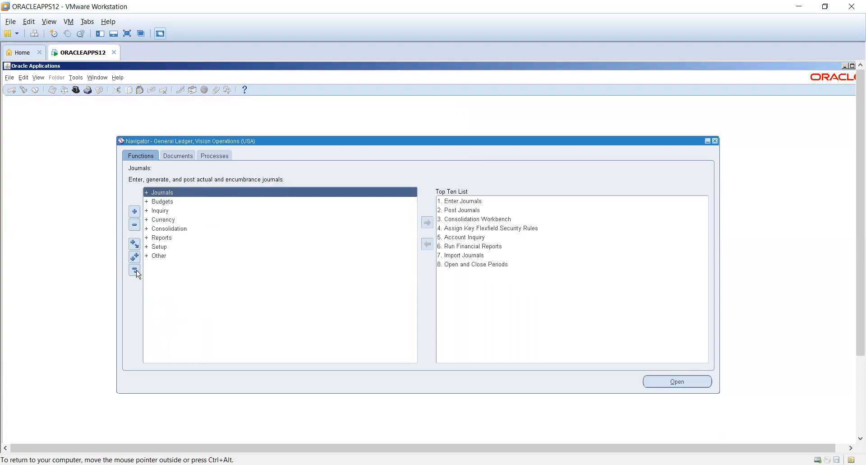
# Examine the Define functions under Consolidation and Reports, then collapse the function tree
pyautogui.doubleClick(179, 227)
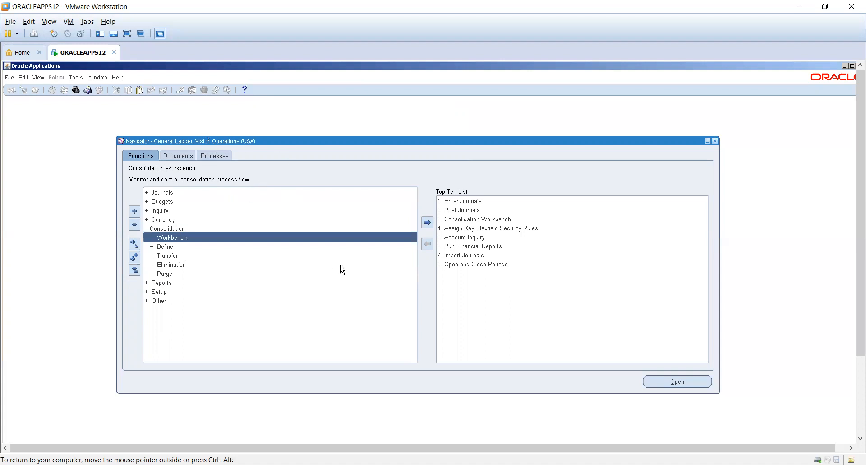
pyautogui.doubleClick(170, 247)
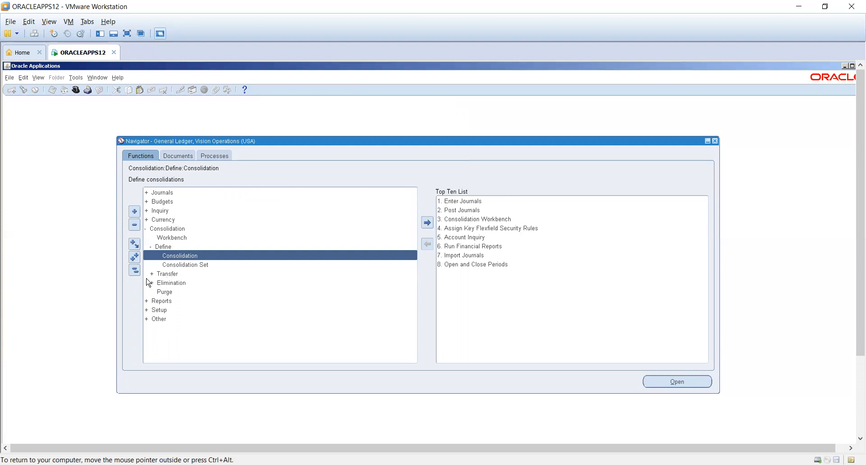
pyautogui.doubleClick(164, 301)
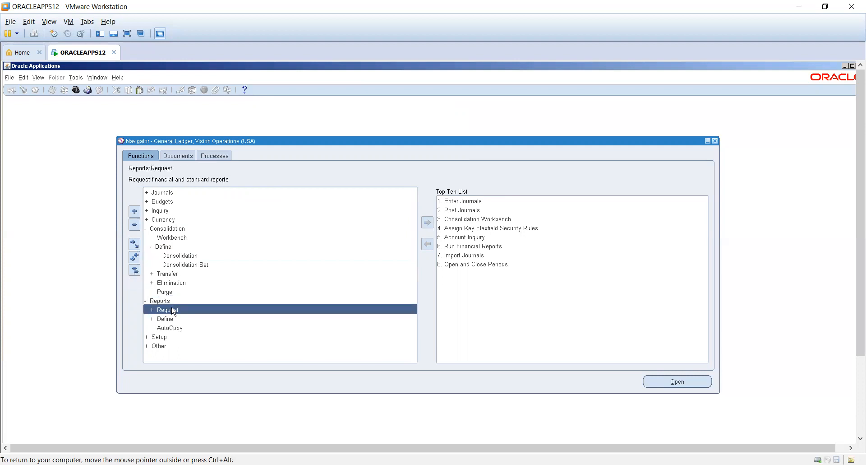
pyautogui.doubleClick(174, 319)
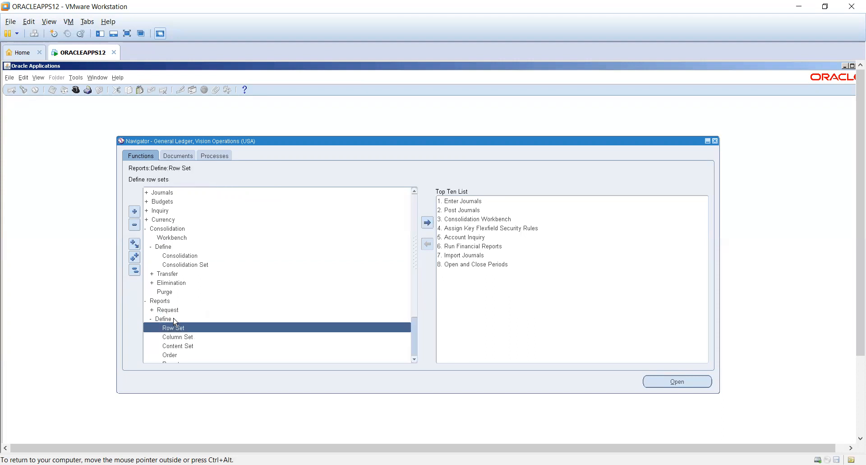
pyautogui.click(134, 270)
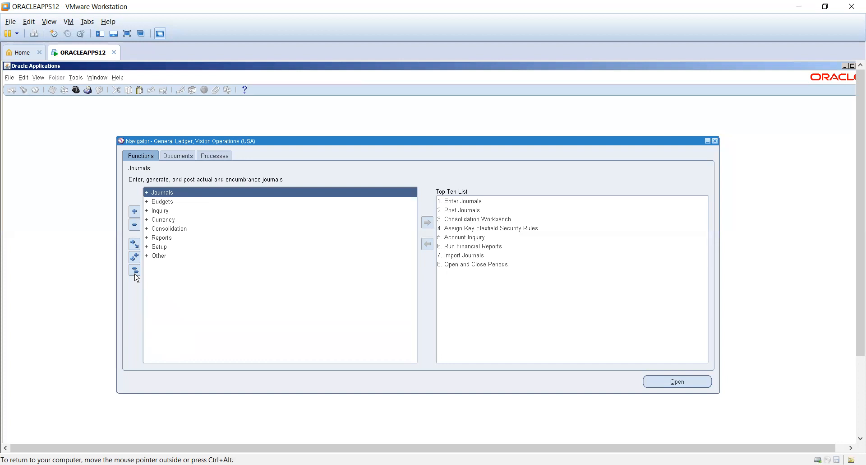
# Search the responsibilities for pay and switch to Payables, Vision Operations (USA)
pyautogui.click(75, 90)
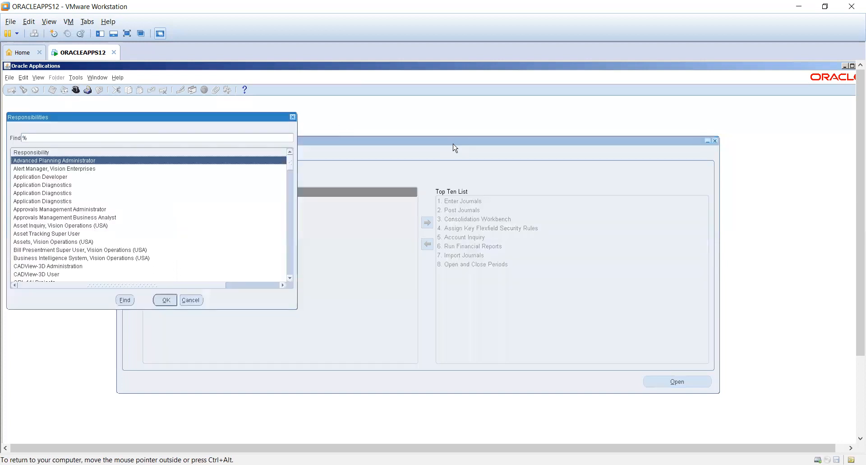
pyautogui.write('pay')
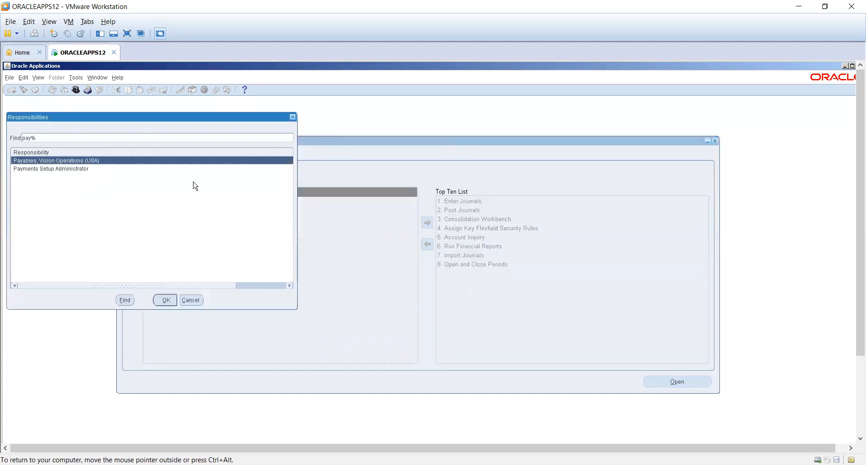
pyautogui.doubleClick(115, 161)
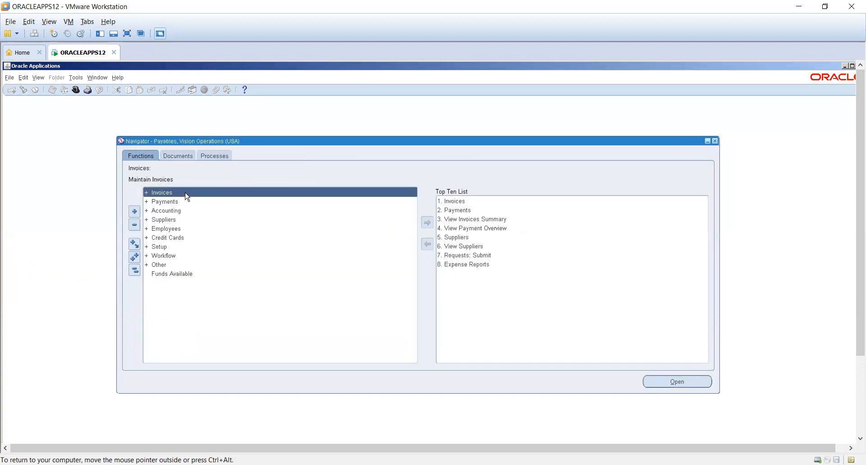
# Expand the Payables invoice entry functions and look at Recurring Invoices and Open Interface Invoices
pyautogui.doubleClick(185, 192)
pyautogui.doubleClick(191, 204)
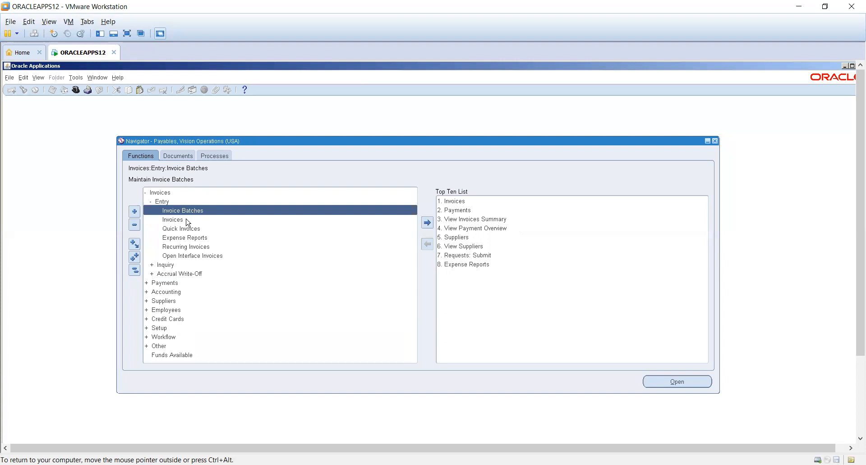
pyautogui.click(191, 246)
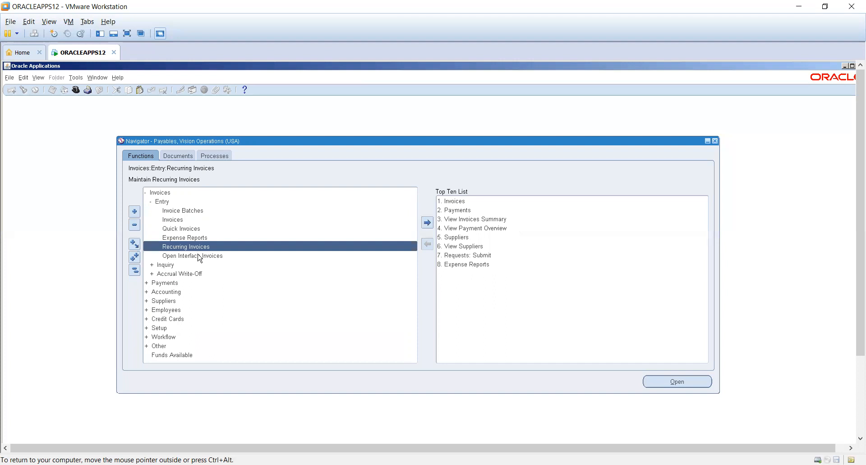
pyautogui.click(198, 256)
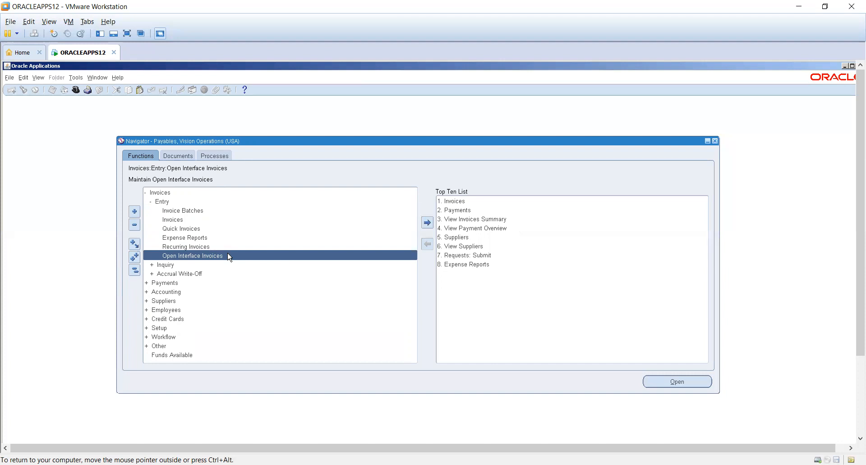
# Expand the Payables payment entry functions and select the Suppliers group
pyautogui.doubleClick(183, 282)
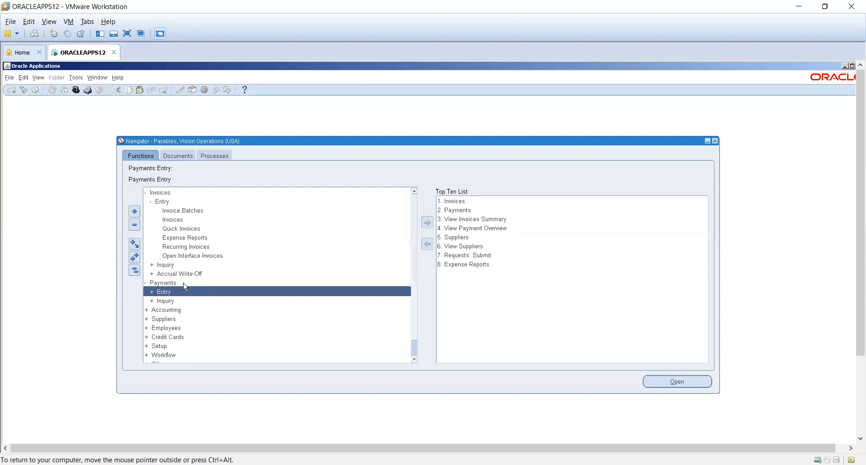
pyautogui.doubleClick(190, 292)
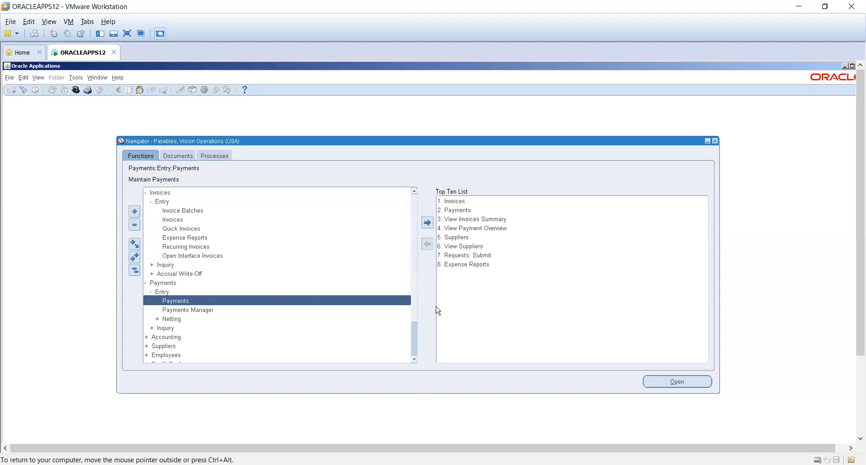
pyautogui.scroll(-3, 416, 350)
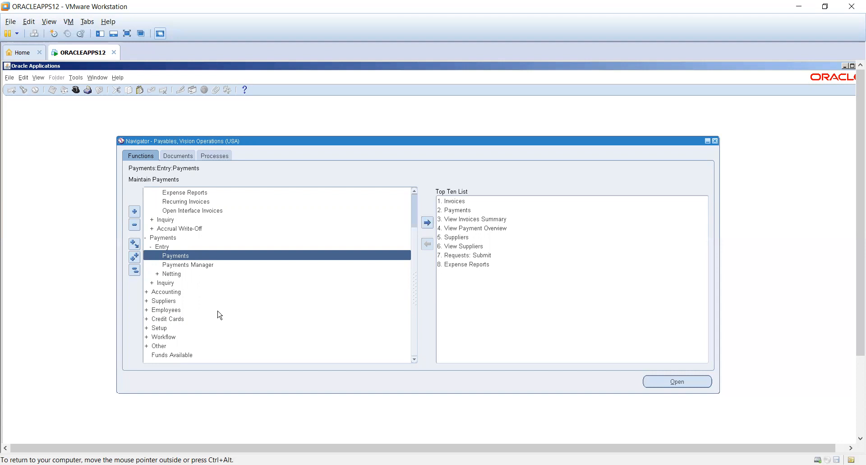
pyautogui.click(172, 301)
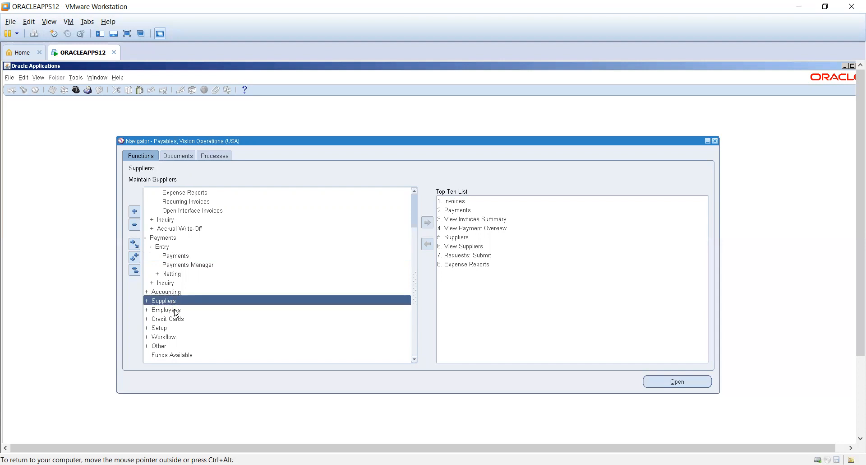
# Select the Employees group, then expand the Payables Setup functions and look through its groups
pyautogui.click(176, 310)
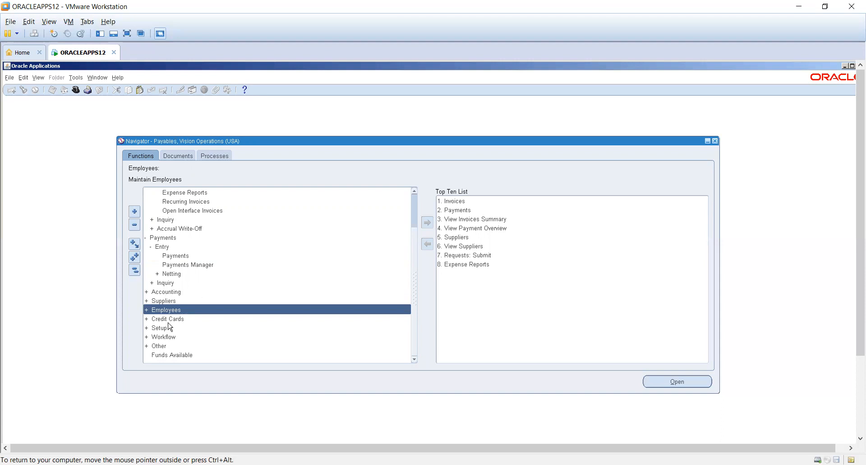
pyautogui.doubleClick(172, 329)
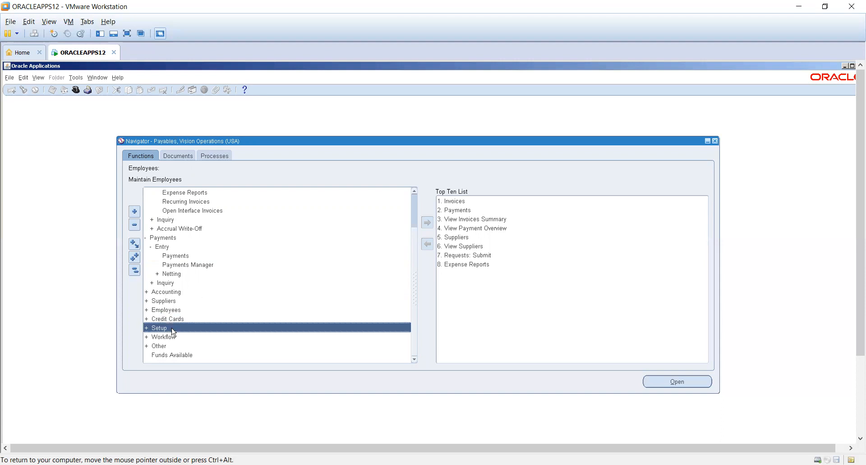
pyautogui.click(415, 360)
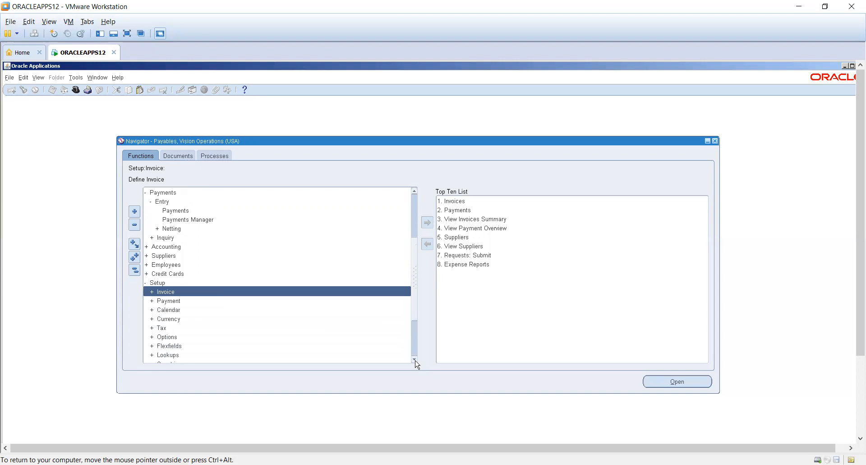
pyautogui.click(415, 360)
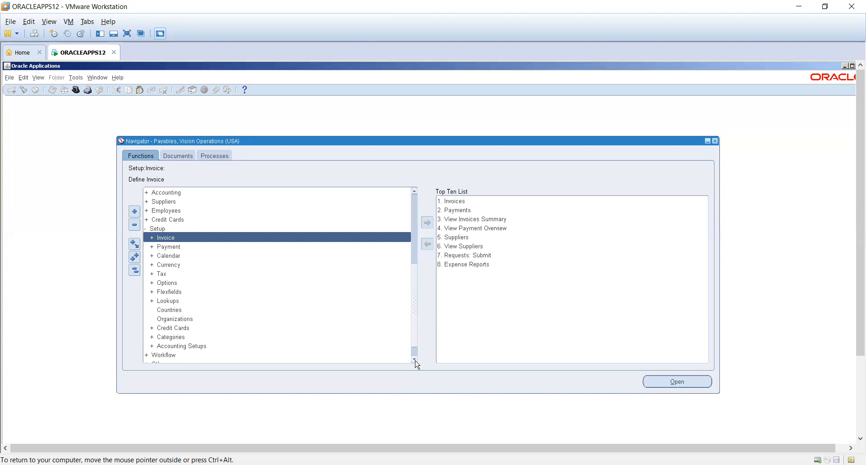
# Expand the Invoice group under Setup and look through its functions, from Payment Terms to Approval Workflow
pyautogui.doubleClick(206, 237)
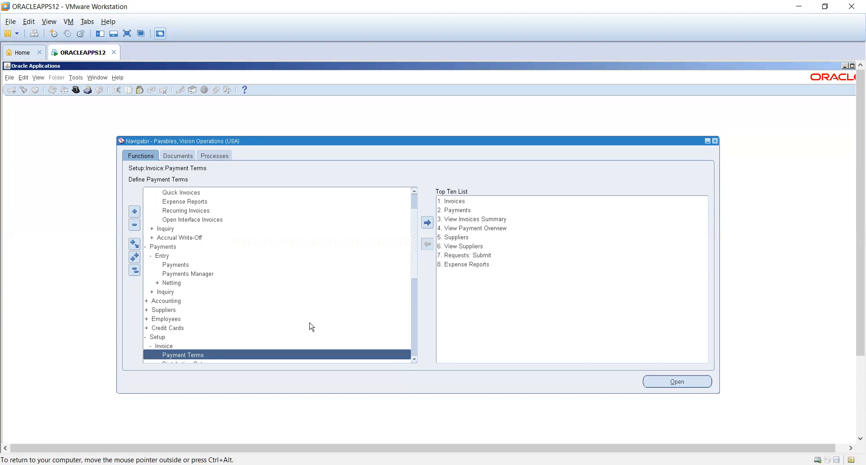
pyautogui.click(415, 359)
pyautogui.click(415, 359)
pyautogui.click(414, 359)
pyautogui.click(415, 360)
pyautogui.click(415, 359)
pyautogui.click(415, 359)
pyautogui.click(415, 359)
pyautogui.click(415, 359)
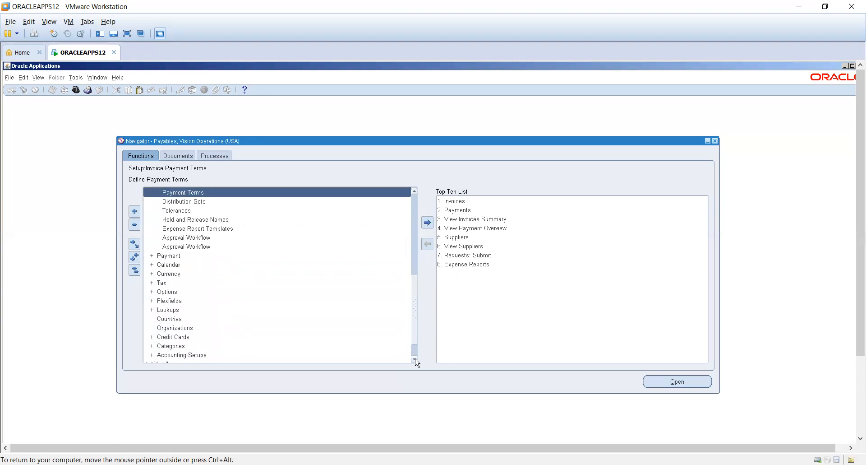
# Expand the Payment group under Setup and look through its functions, from Interest Rates to Transaction Fees
pyautogui.click(188, 259)
pyautogui.doubleClick(189, 258)
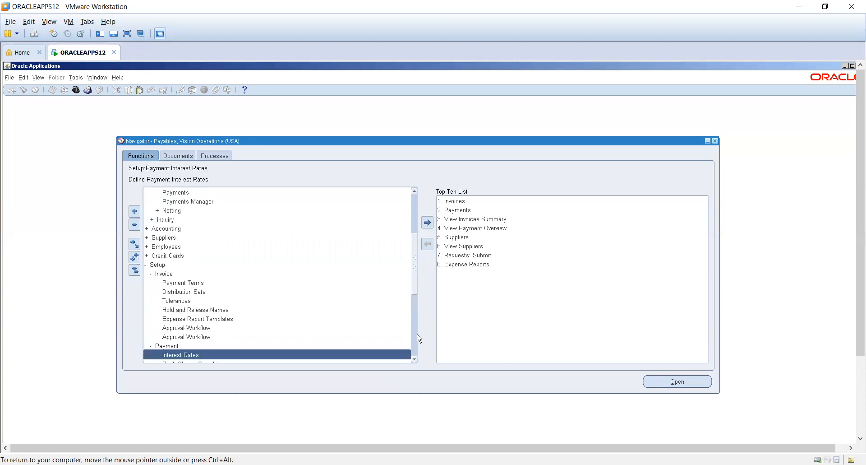
pyautogui.click(417, 337)
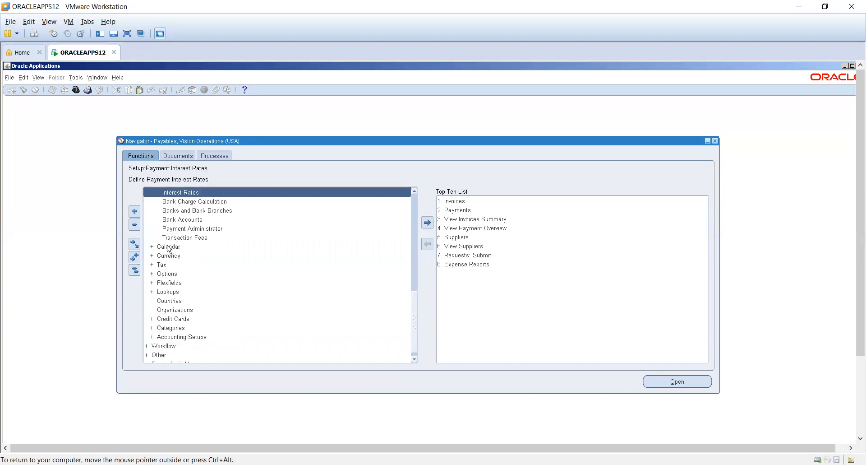
# Expand the Options group under Setup and open Financials Options
pyautogui.doubleClick(175, 274)
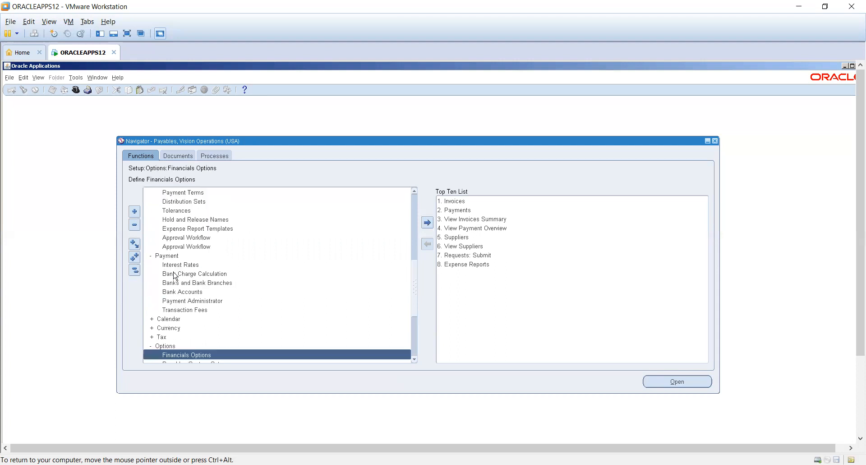
pyautogui.click(413, 360)
pyautogui.click(413, 361)
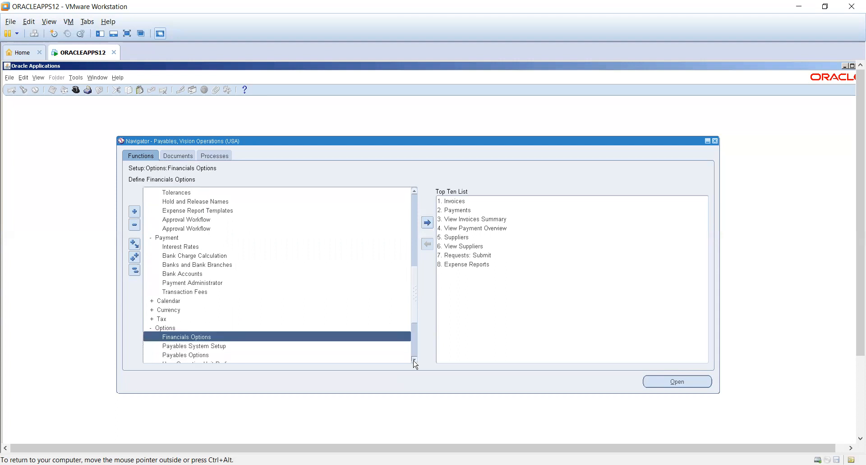
pyautogui.click(413, 360)
pyautogui.click(414, 360)
pyautogui.doubleClick(202, 319)
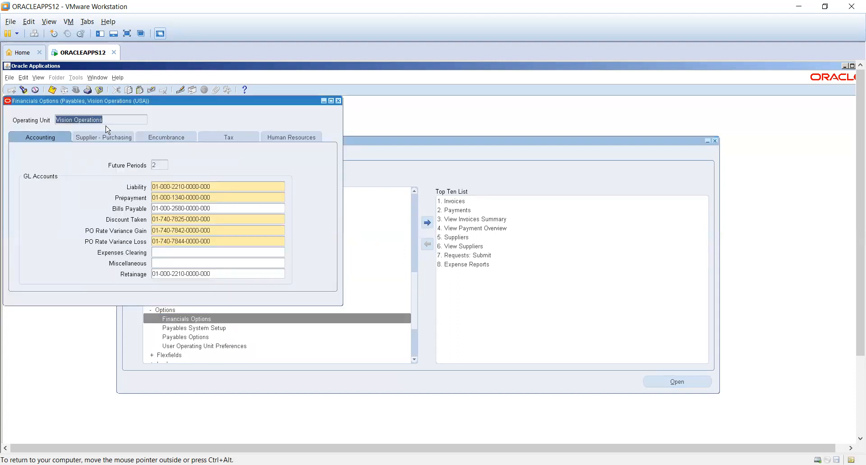
# Review the Accounting, Supplier - Purchasing, Encumbrance, Tax and Human Resources settings in Financials Options, then close the form
pyautogui.click(175, 185)
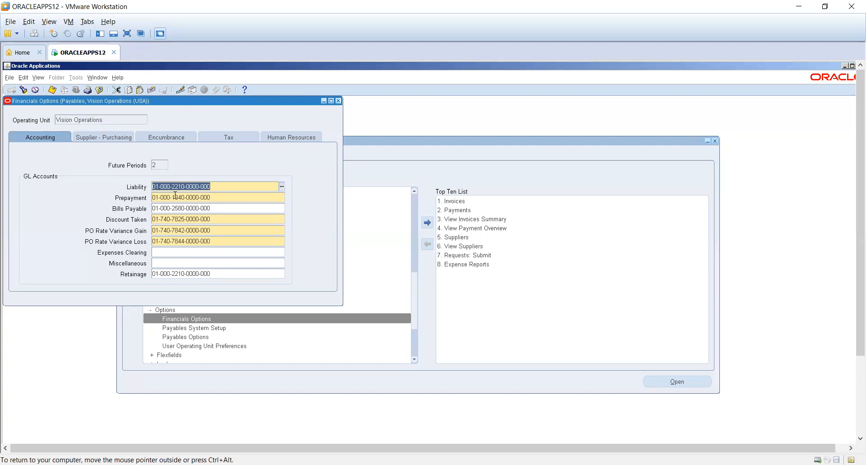
pyautogui.click(175, 197)
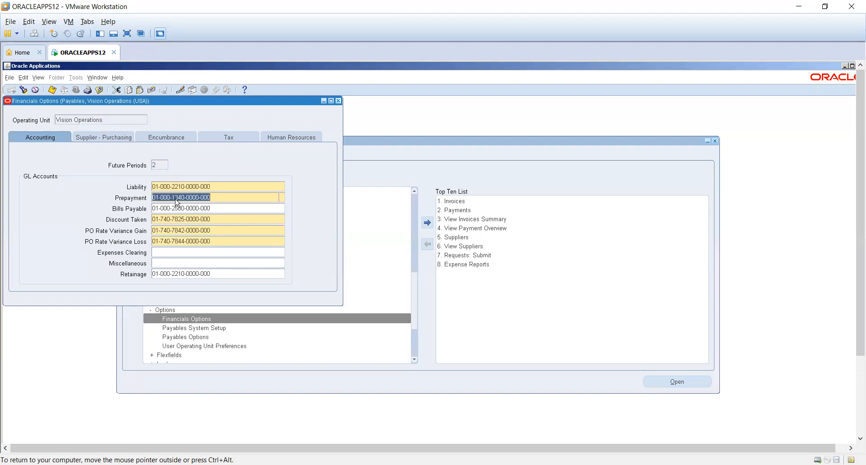
pyautogui.click(109, 138)
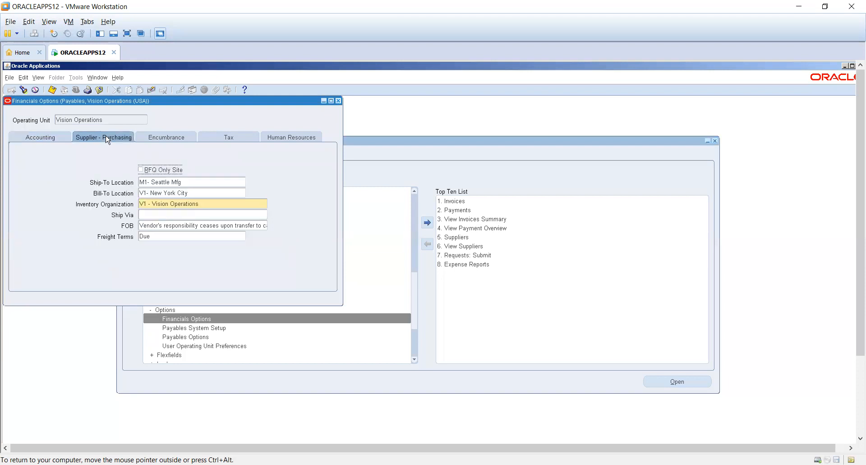
pyautogui.click(160, 136)
pyautogui.click(228, 137)
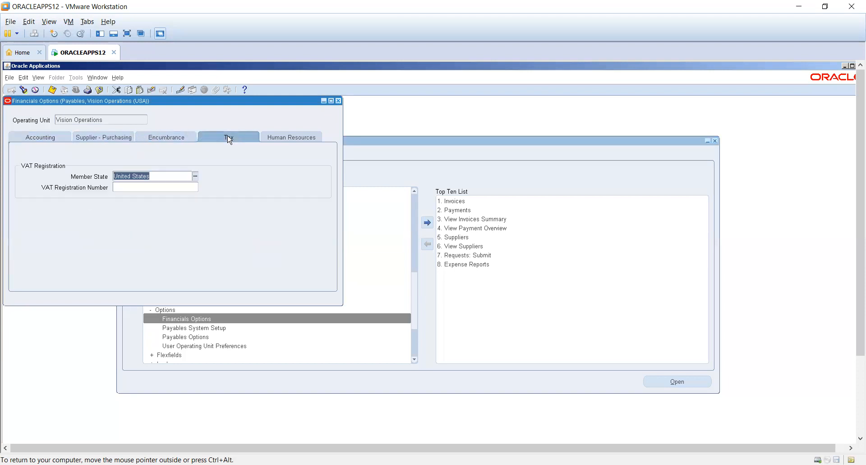
pyautogui.click(282, 140)
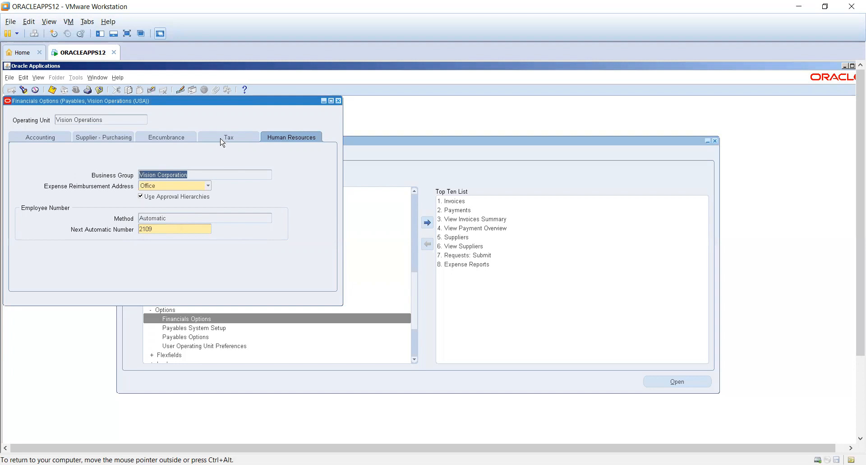
pyautogui.click(339, 100)
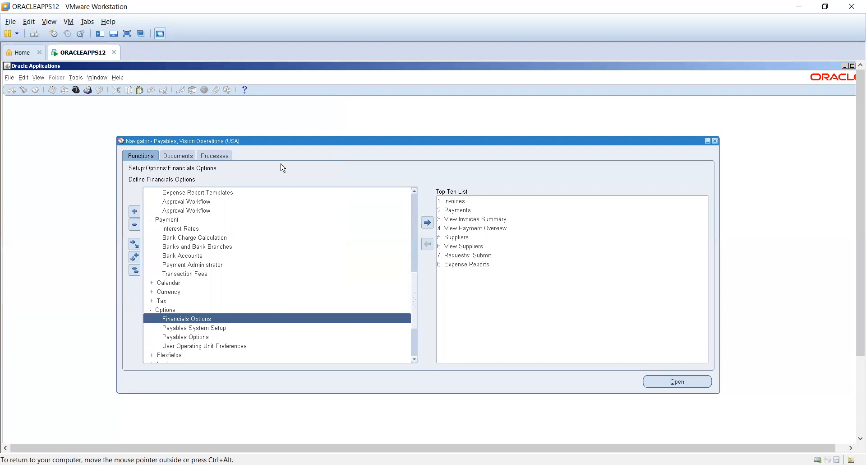
# Open Payables Options and turn off When Payment Clears under Account for Payment
pyautogui.doubleClick(195, 338)
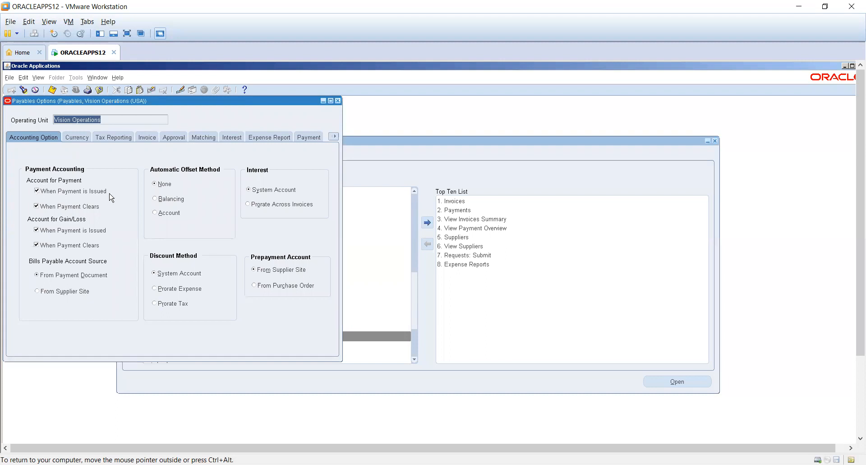
pyautogui.click(37, 206)
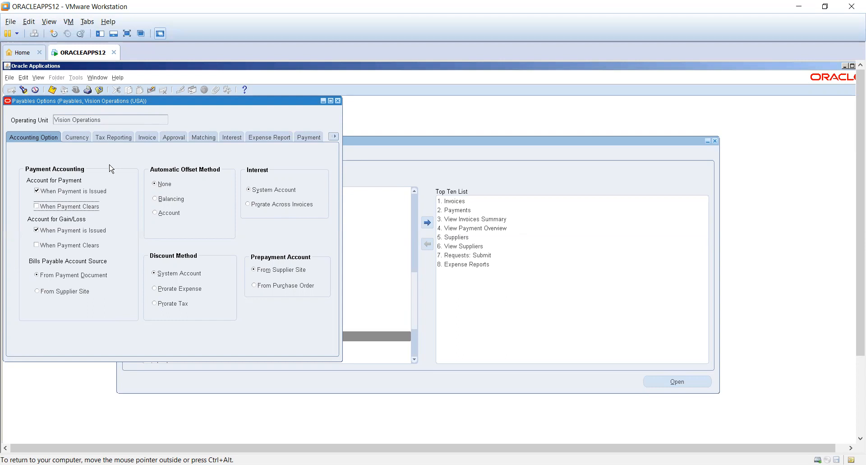
# Examine the Currency settings with the Exchange Rate Type, then the Tax Reporting and Invoice settings in Payables Options
pyautogui.click(85, 141)
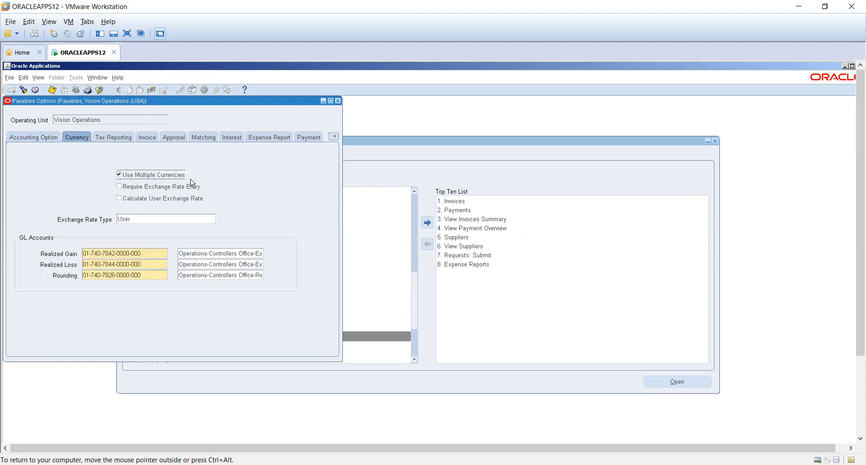
pyautogui.click(142, 217)
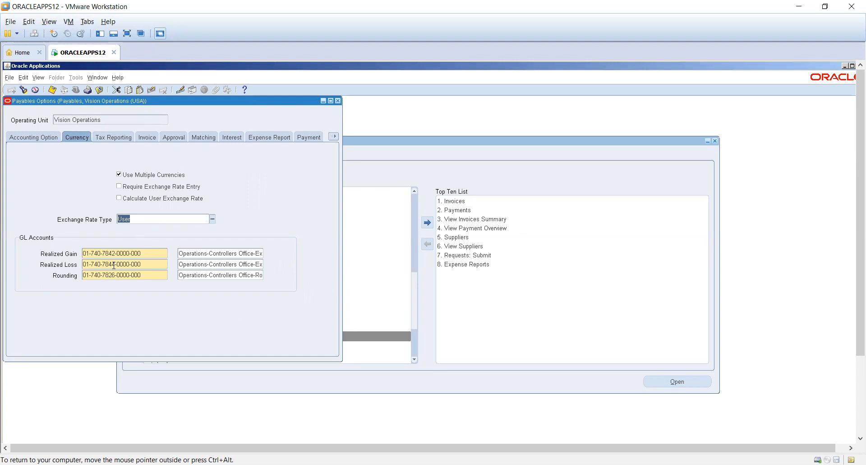
pyautogui.click(112, 138)
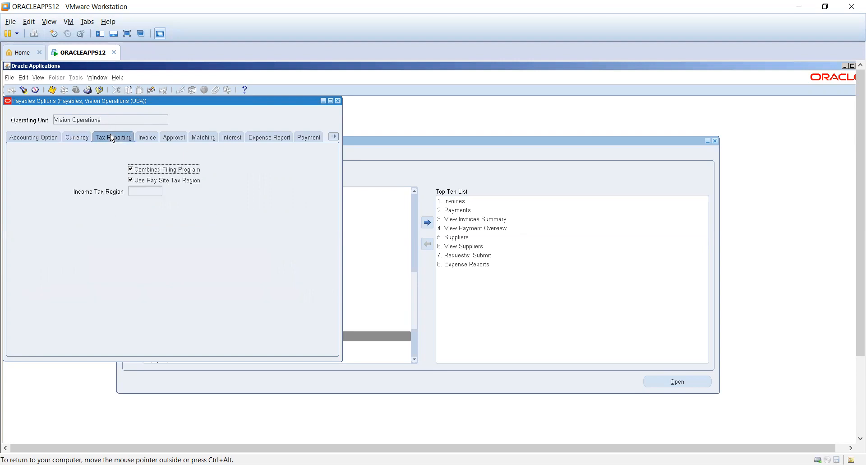
pyautogui.click(144, 139)
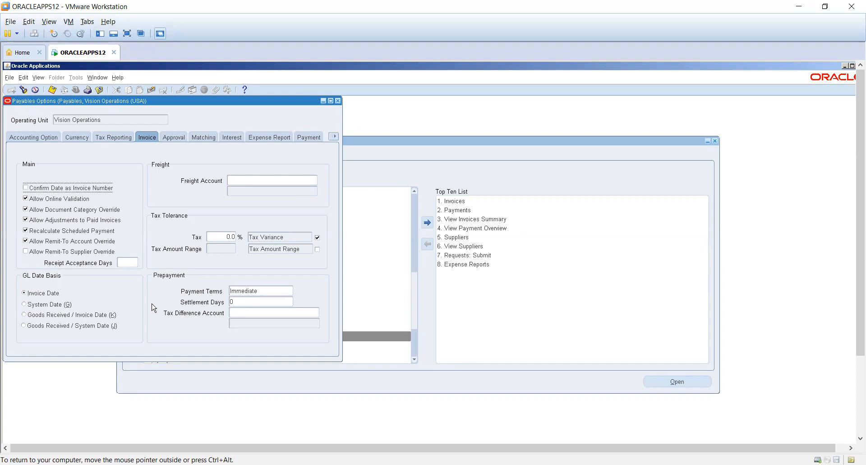
# Enable Use Invoice Approval Workflow and Allow Force Approval in the Approval settings of Payables Options
pyautogui.click(172, 141)
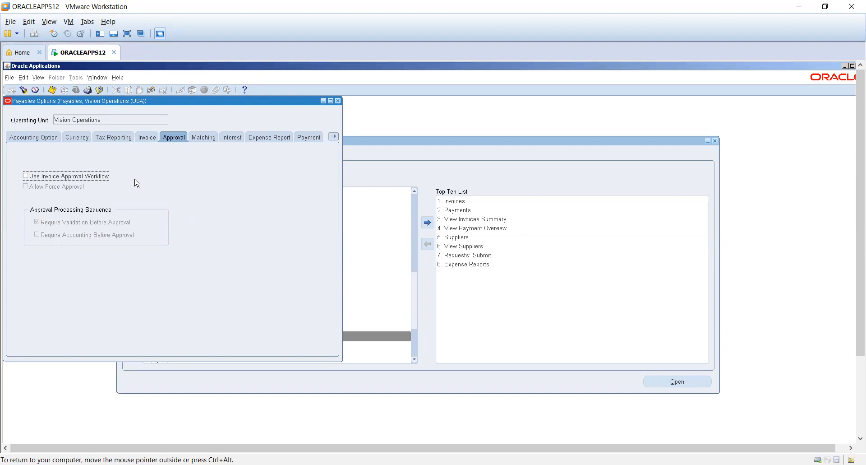
pyautogui.click(27, 175)
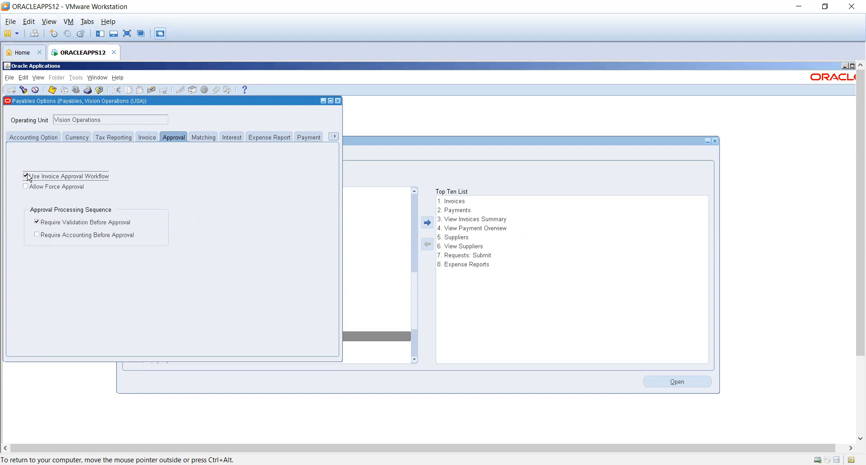
pyautogui.click(43, 187)
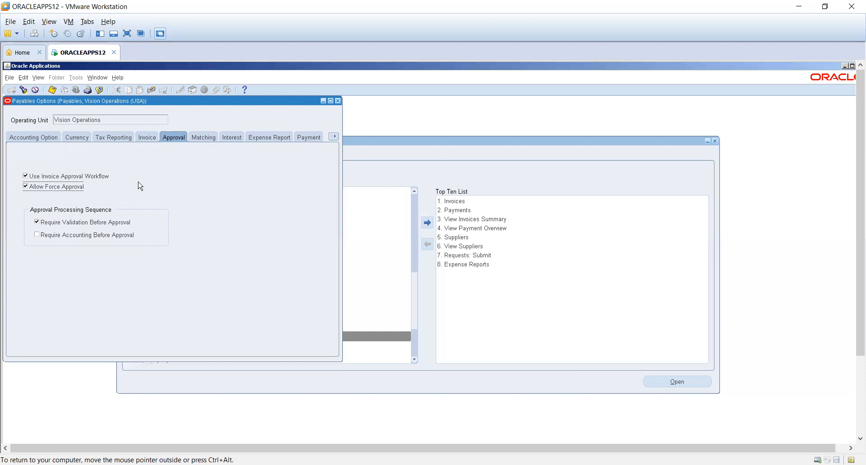
# Review the Matching, Interest, Expense Report and Payment settings in Payables Options
pyautogui.click(202, 141)
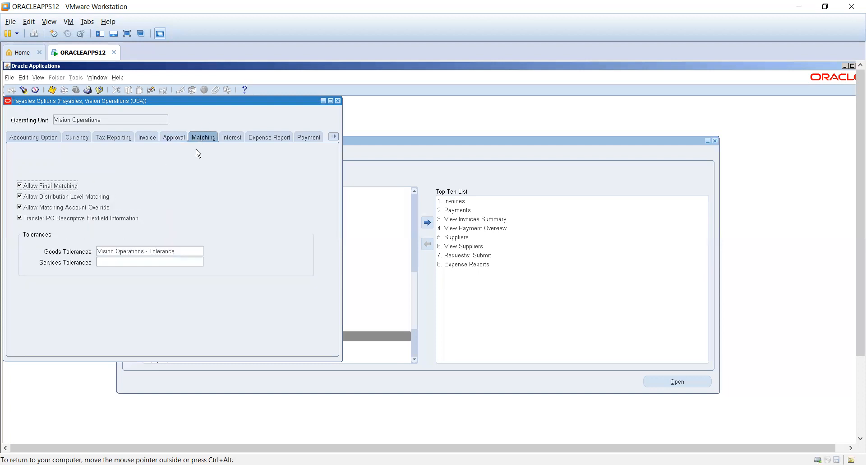
pyautogui.click(229, 139)
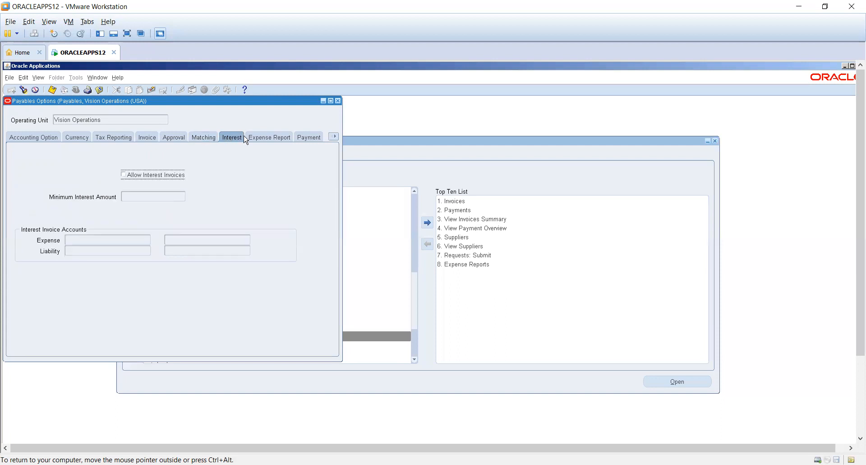
pyautogui.click(255, 138)
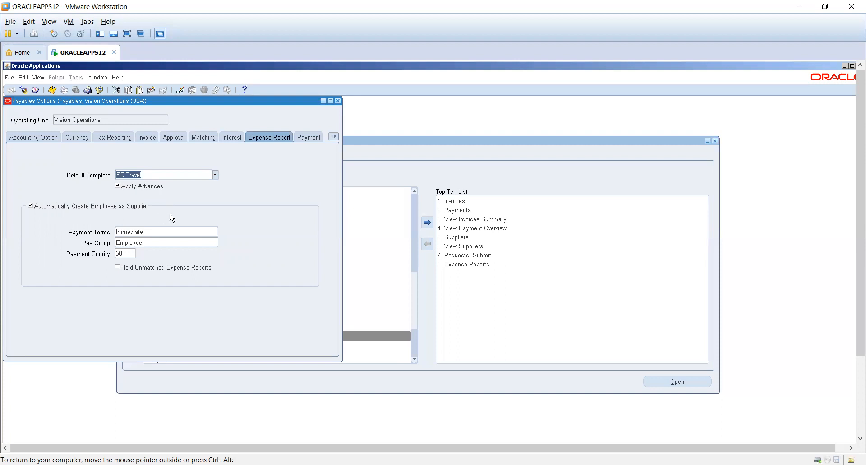
pyautogui.click(306, 138)
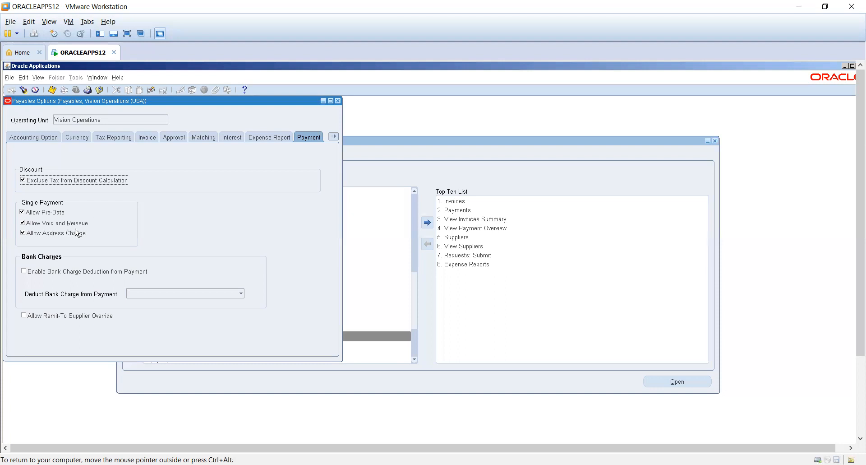
# Examine the Withholding Tax and Reports settings in Payables Options, then return to Withholding Tax
pyautogui.click(334, 137)
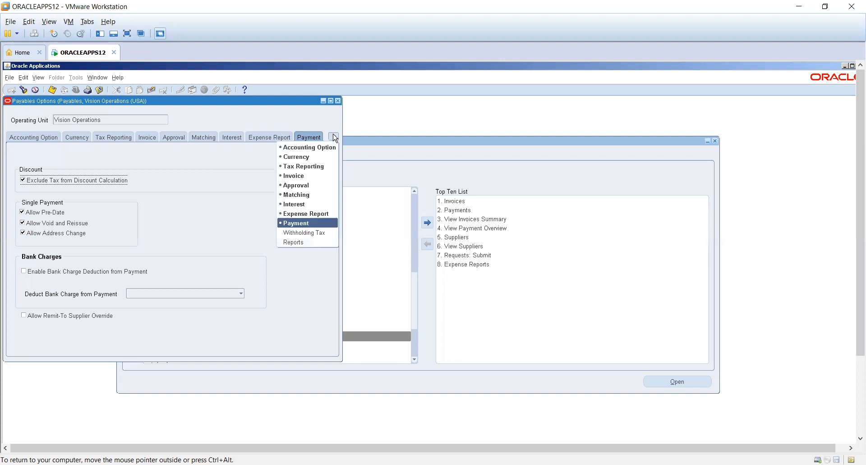
pyautogui.click(306, 233)
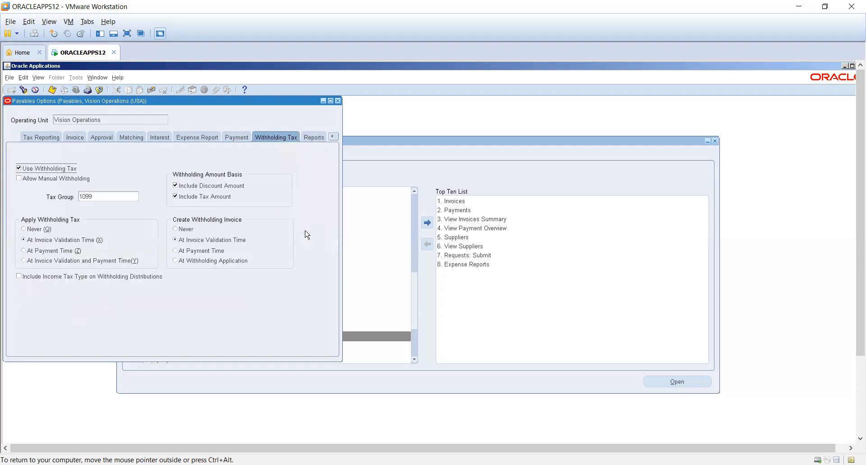
pyautogui.click(333, 136)
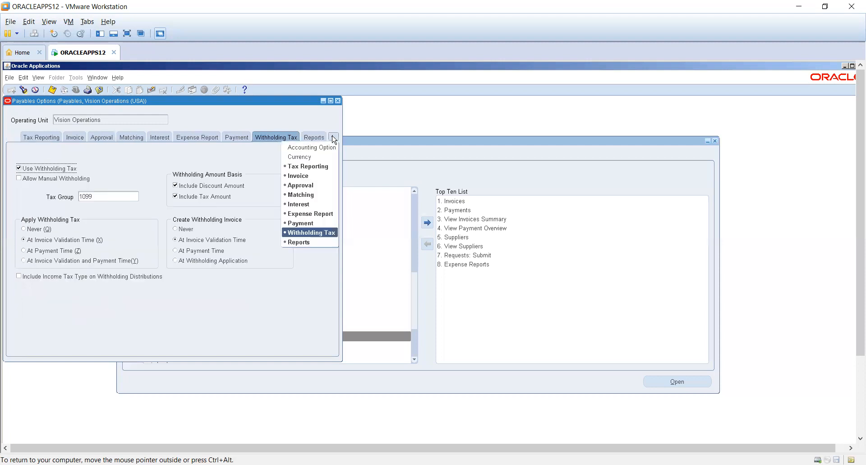
pyautogui.click(301, 243)
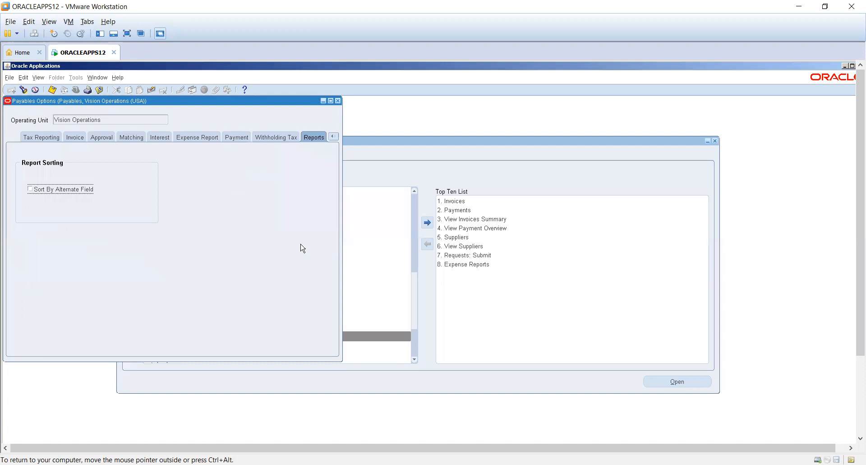
pyautogui.click(277, 143)
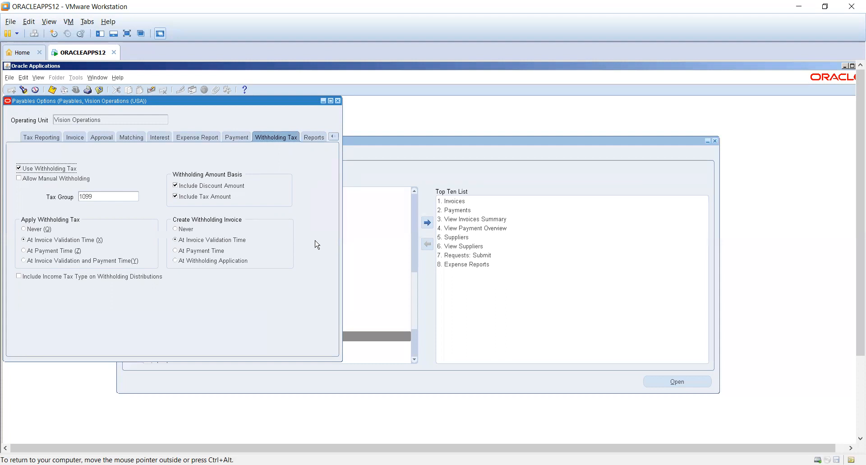
# Check the report sorting settings in Payables Options and close the form
pyautogui.click(313, 136)
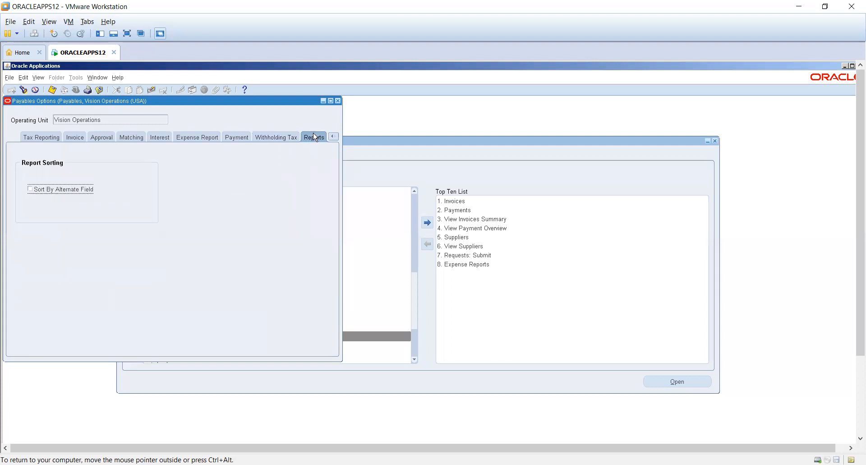
pyautogui.click(337, 101)
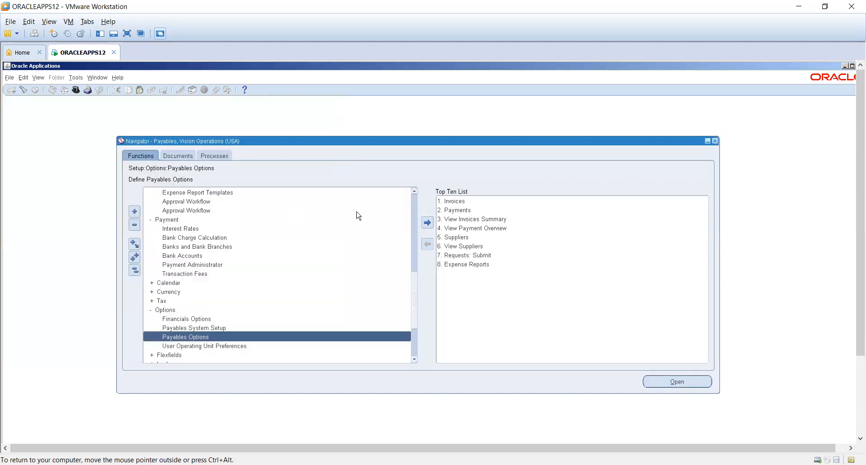
pyautogui.scroll(10, 414, 209)
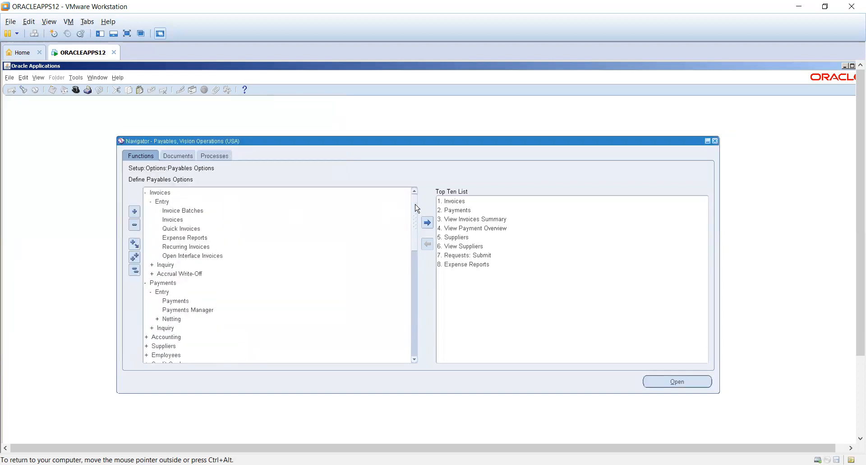
# Switch the responsibility to Receivables, Vision Operations (USA)
pyautogui.click(77, 90)
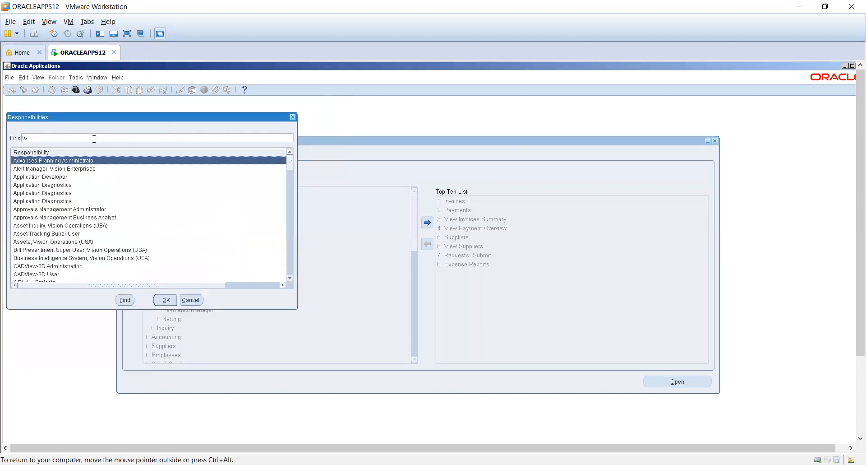
pyautogui.write('re')
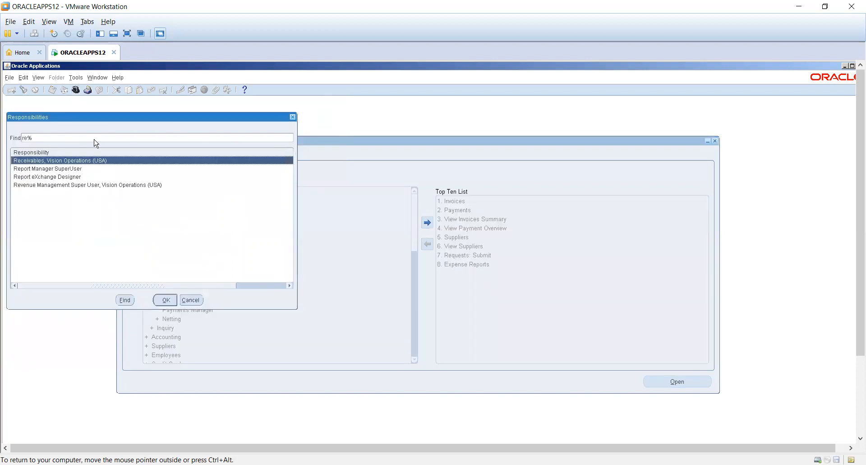
pyautogui.doubleClick(88, 165)
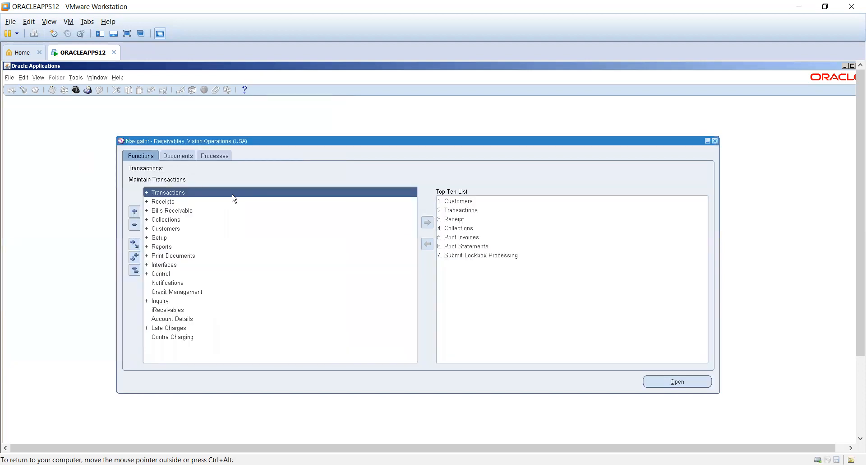
# Browse the Transactions, Receipts and Customers functions of Receivables, collapsing the function list after viewing
pyautogui.doubleClick(182, 192)
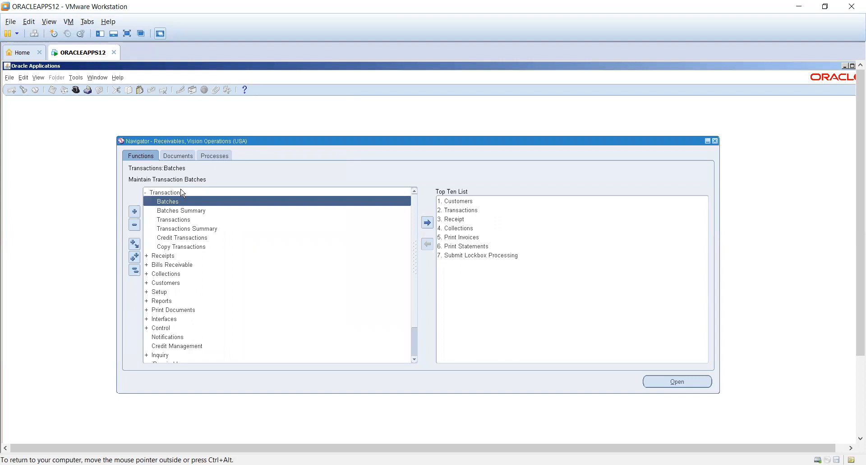
pyautogui.click(192, 257)
pyautogui.doubleClick(192, 256)
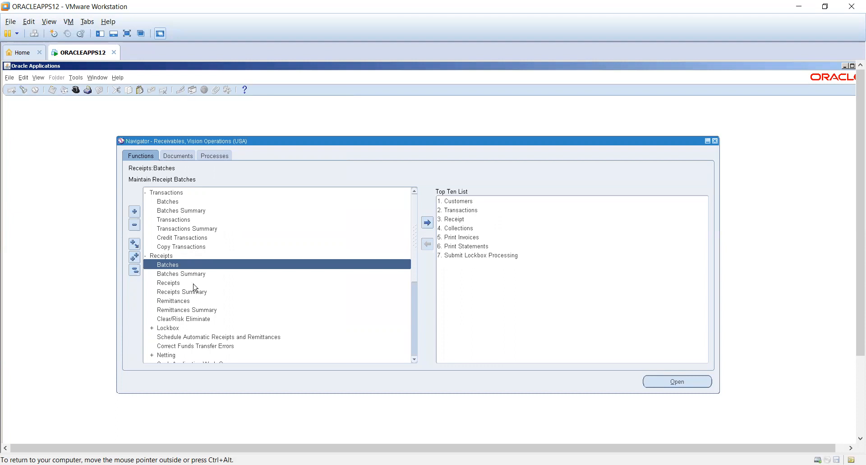
pyautogui.click(134, 270)
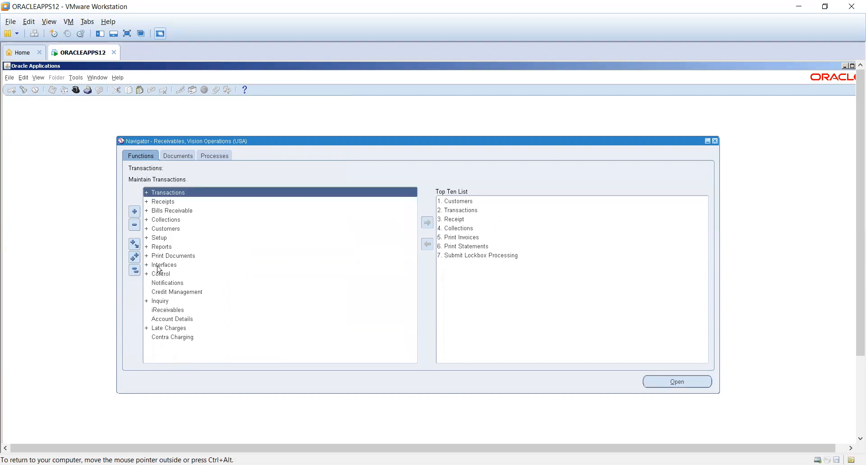
pyautogui.doubleClick(184, 228)
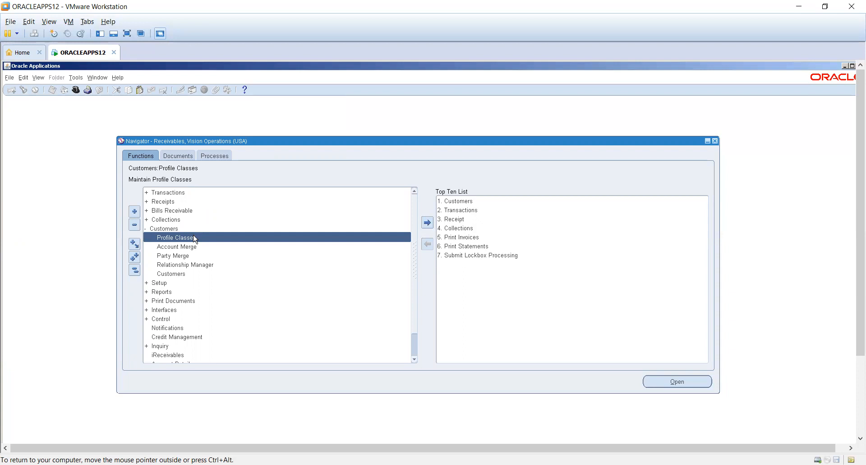
pyautogui.click(134, 272)
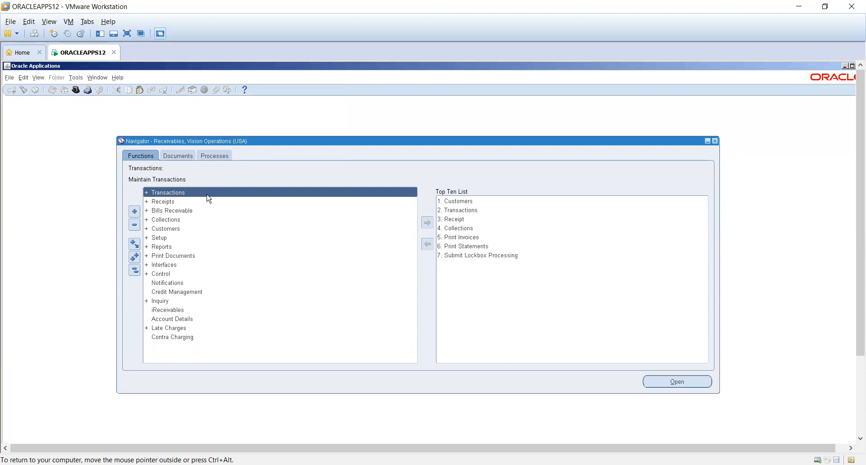
# Expand the Receivables Setup functions and examine the Transactions setup entries, including Memo Lines
pyautogui.doubleClick(181, 238)
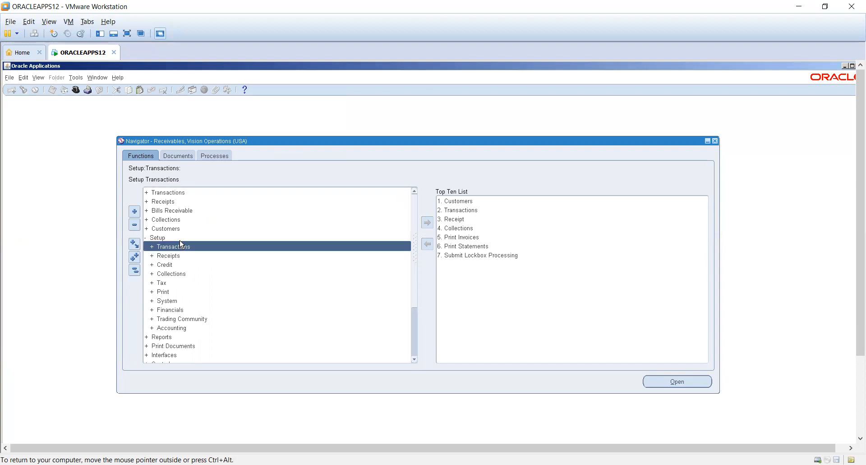
pyautogui.doubleClick(191, 248)
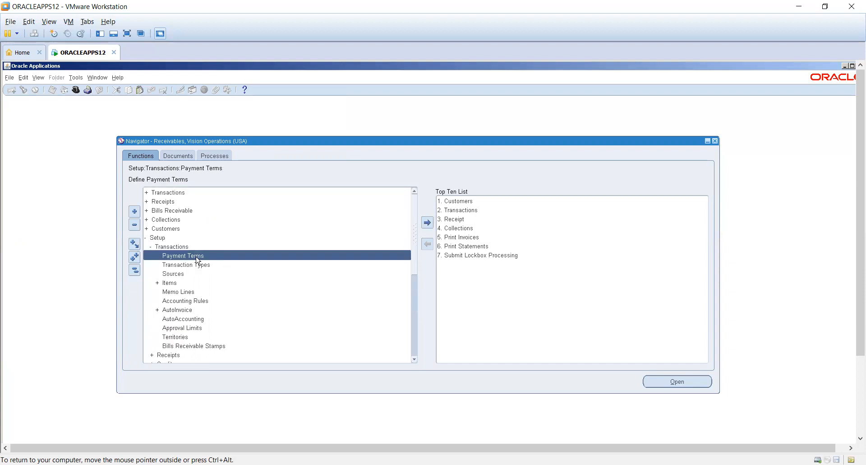
pyautogui.click(195, 292)
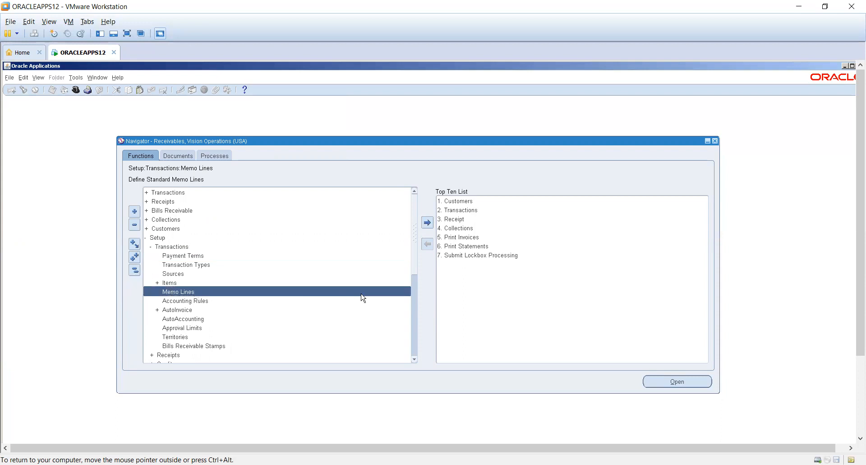
pyautogui.click(414, 326)
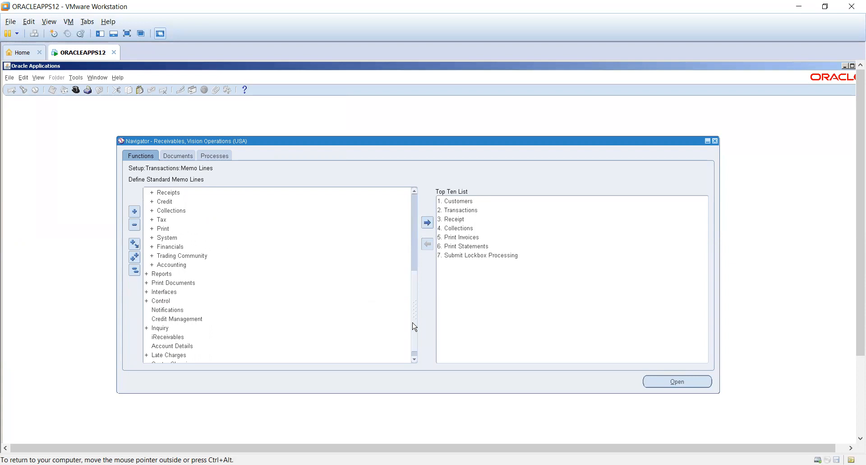
# Open System Options under the System setup and review its Accounting, Trans and Customers, Claims and Miscellaneous settings before closing it
pyautogui.doubleClick(167, 238)
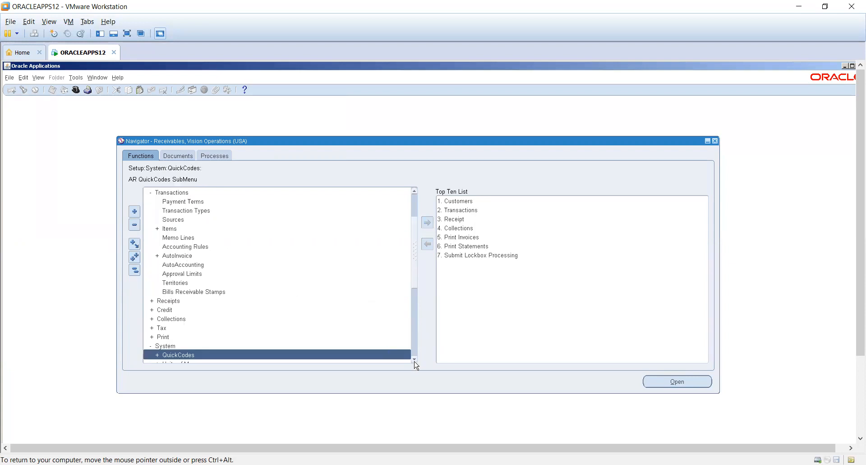
pyautogui.scroll(-3, 415, 361)
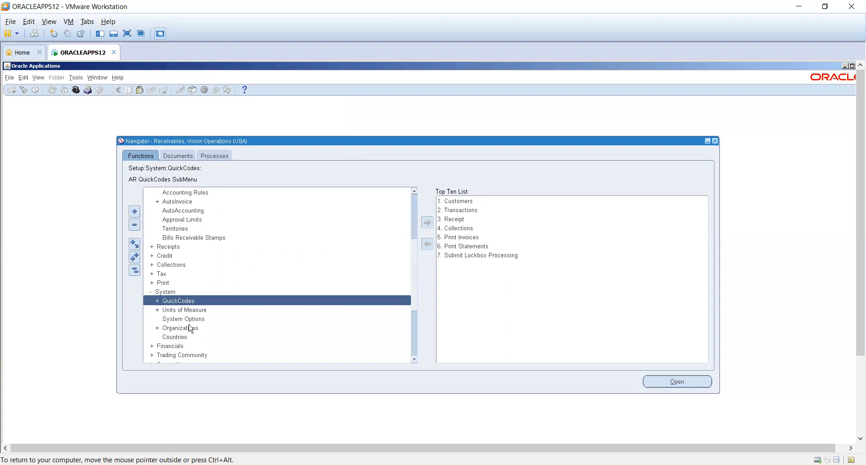
pyautogui.doubleClick(201, 317)
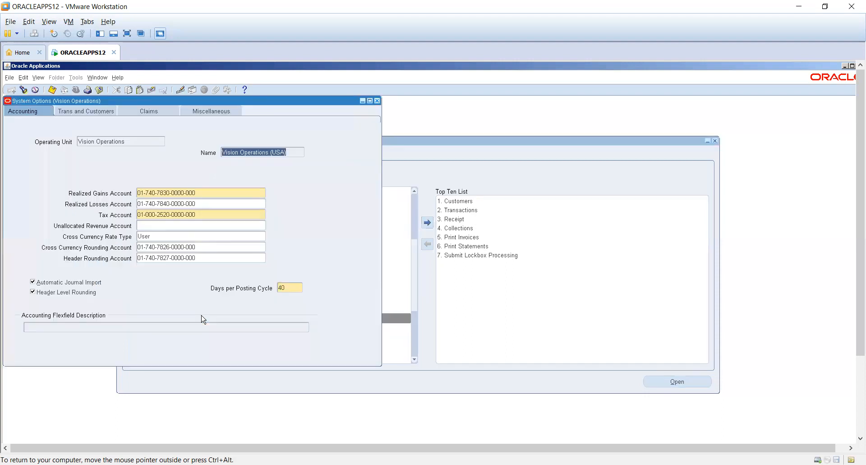
pyautogui.click(103, 111)
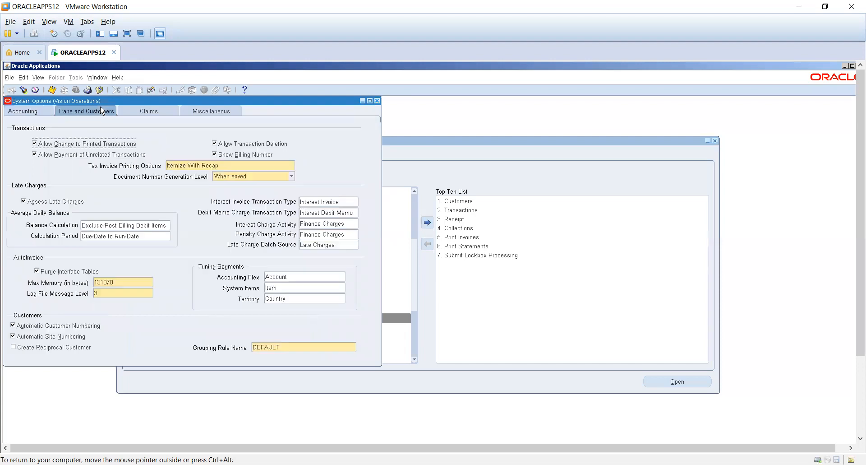
pyautogui.click(149, 110)
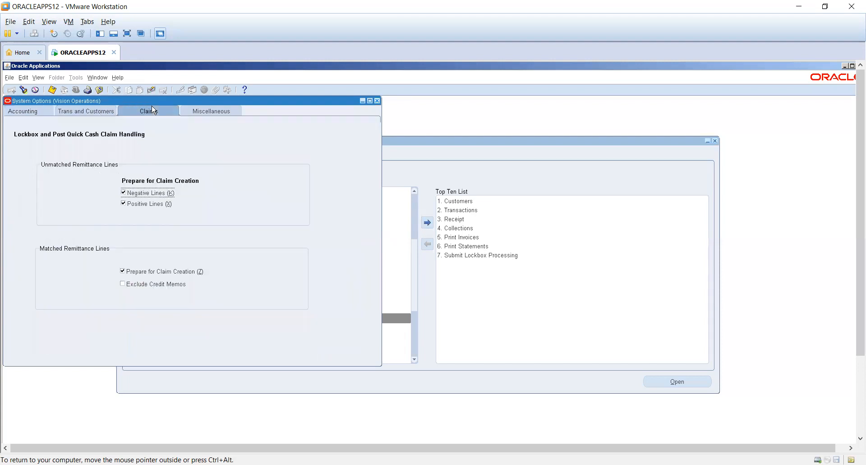
pyautogui.click(225, 113)
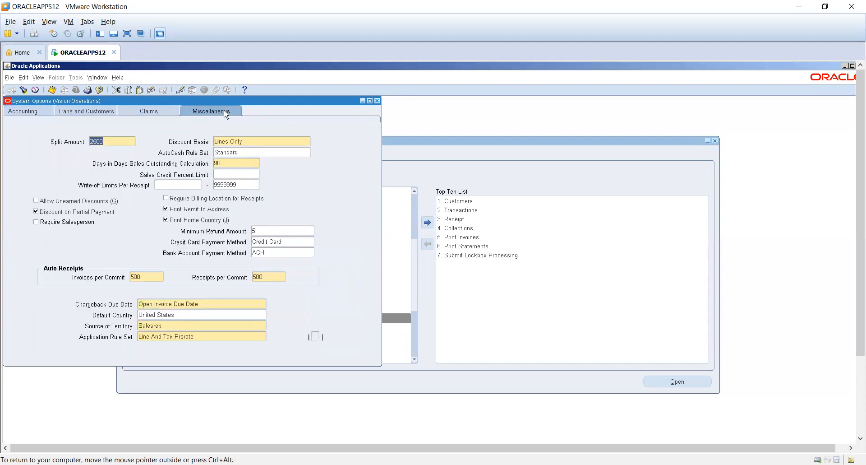
pyautogui.click(378, 101)
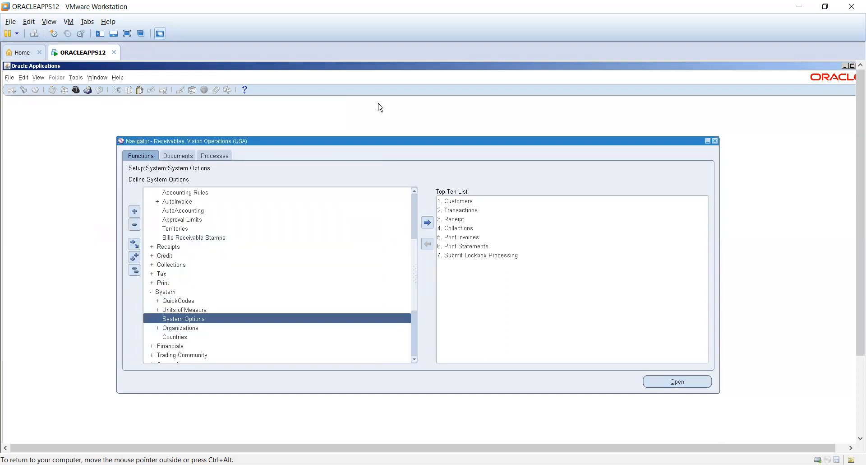
# Switch the responsibility to Assets, Vision Operations (USA)
pyautogui.click(88, 90)
pyautogui.write('asset%')
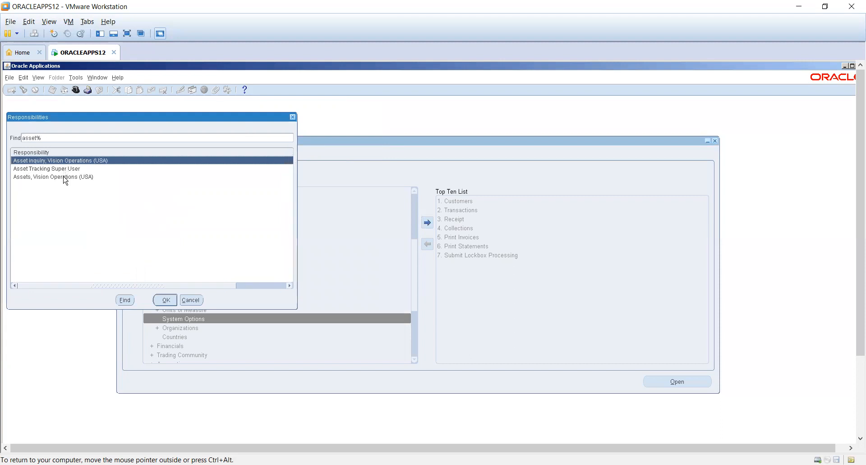
pyautogui.doubleClick(66, 178)
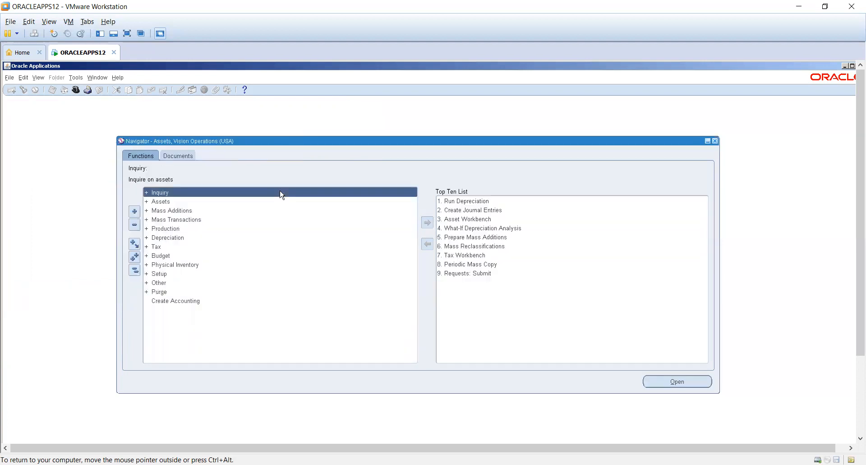
# Open the Asset Workbench, examine the Asset Details form for additions, and close it back to the collapsed function list
pyautogui.doubleClick(182, 201)
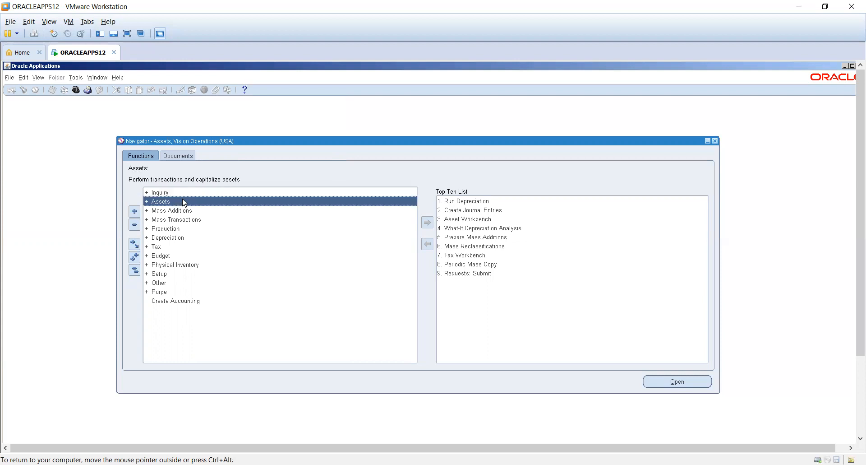
pyautogui.doubleClick(194, 210)
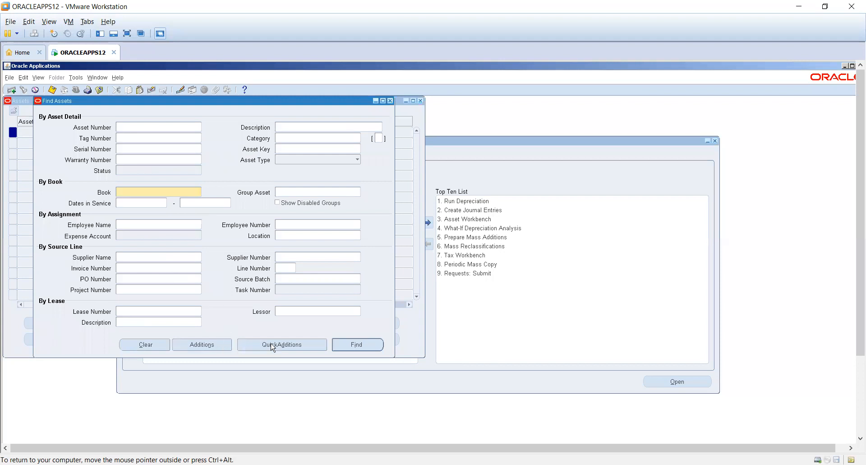
pyautogui.click(197, 348)
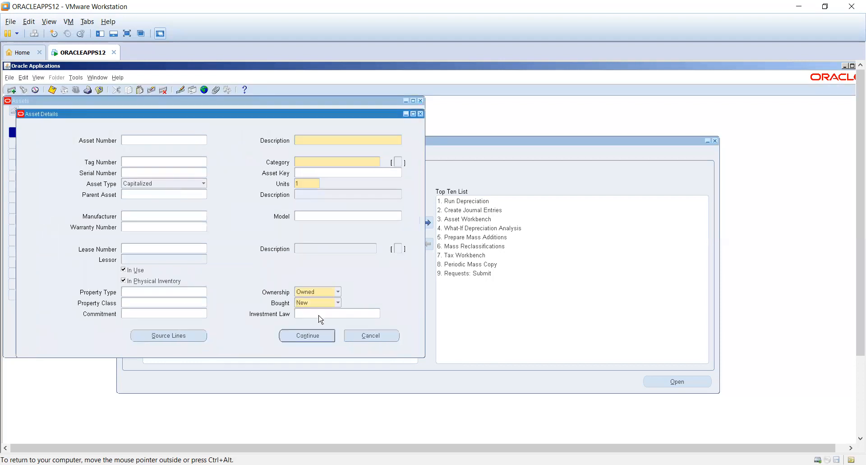
pyautogui.click(421, 113)
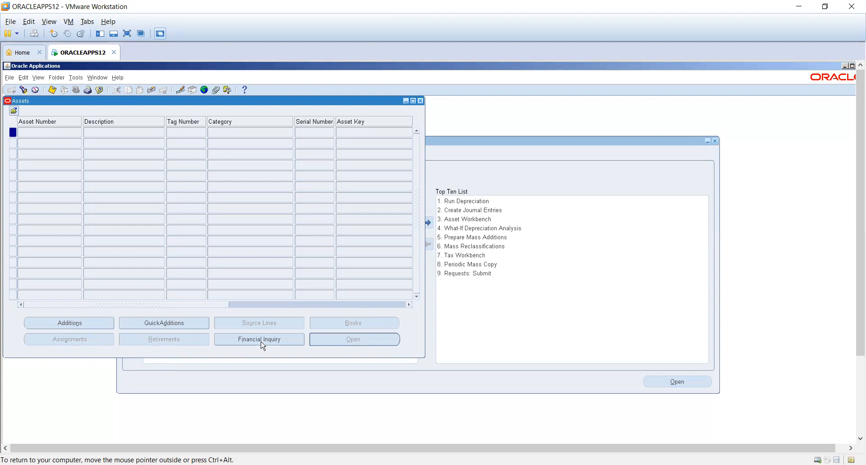
pyautogui.click(422, 101)
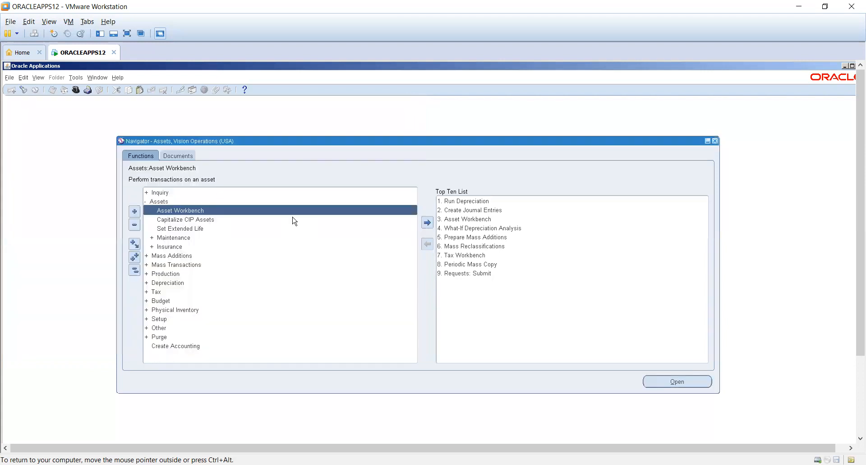
pyautogui.click(135, 270)
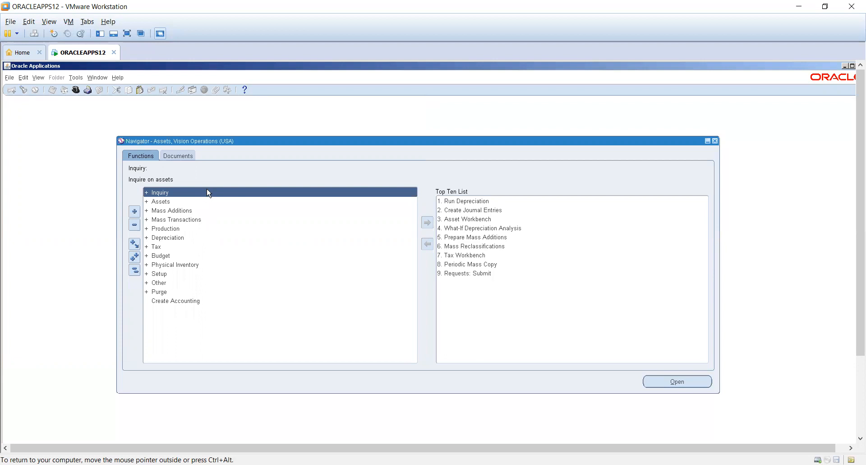
# Reopen the Asset Workbench, view the blank Asset Details form for an addition again, and close both forms
pyautogui.doubleClick(190, 202)
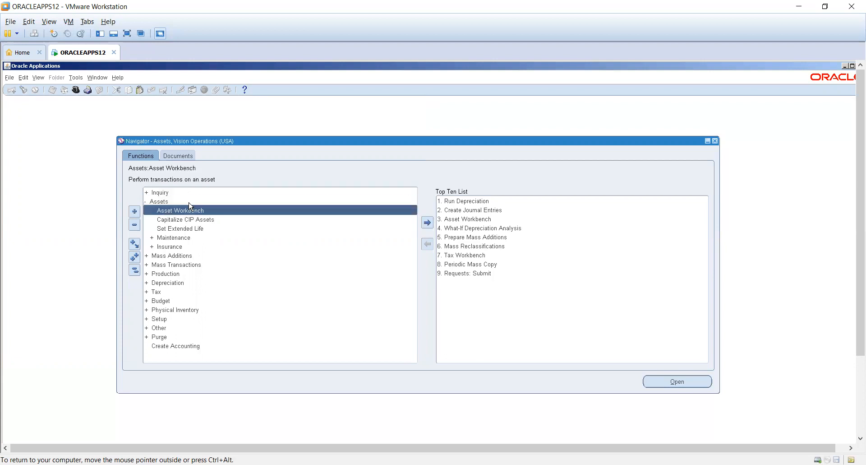
pyautogui.doubleClick(199, 211)
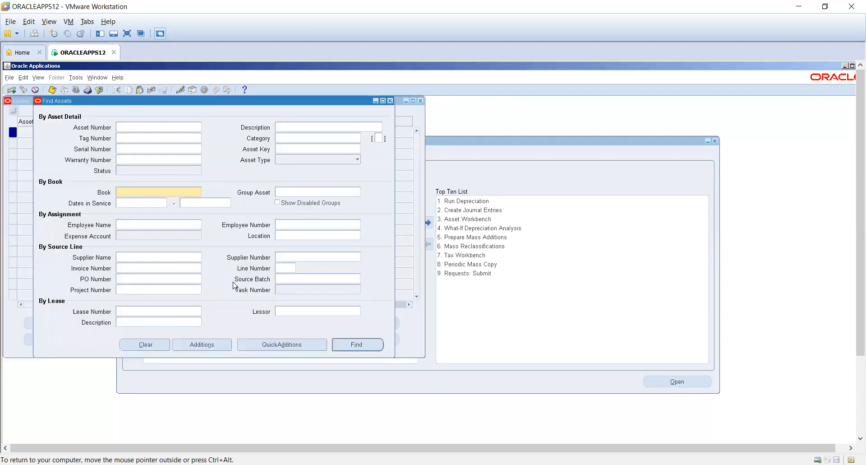
pyautogui.click(216, 345)
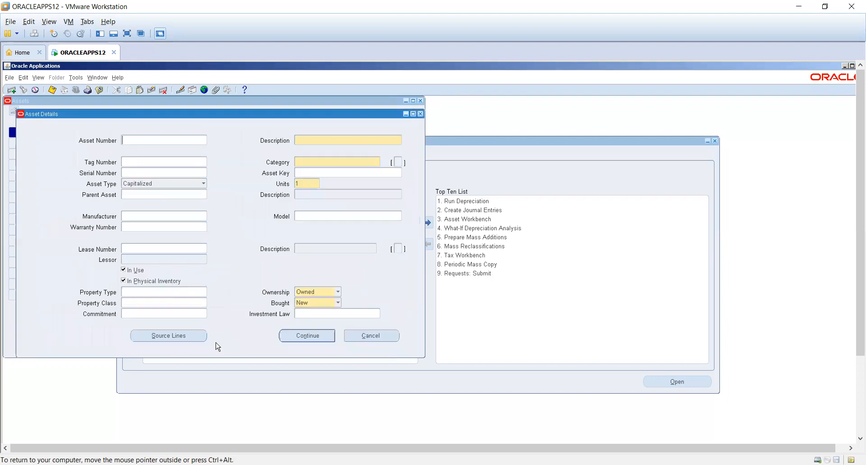
pyautogui.click(420, 114)
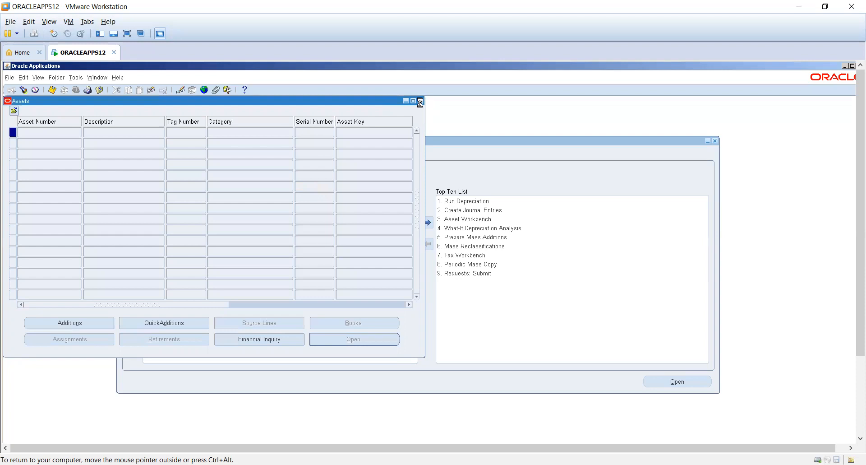
pyautogui.click(420, 100)
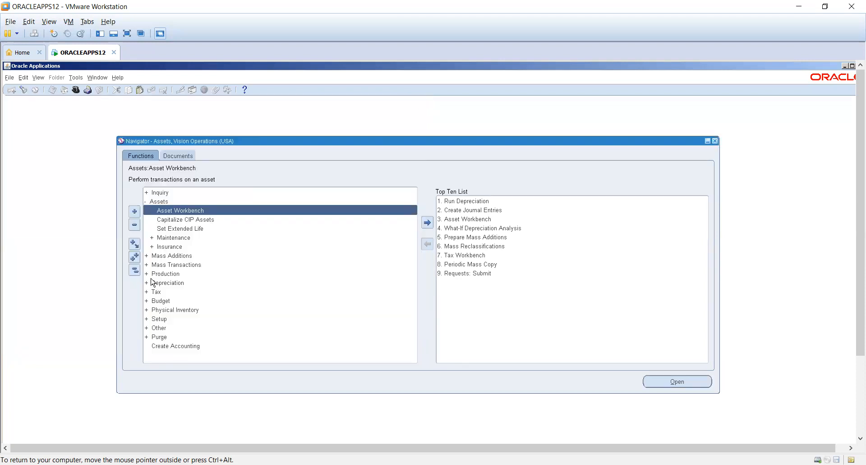
# Collapse the Assets function list and switch the responsibility to Cash Management, Vision Operations (USA)
pyautogui.doubleClick(156, 283)
pyautogui.click(136, 271)
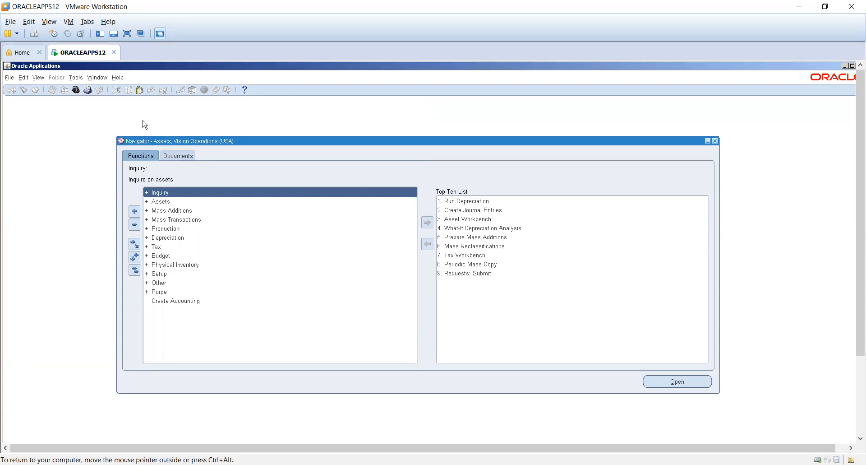
pyautogui.click(76, 90)
pyautogui.write('b%')
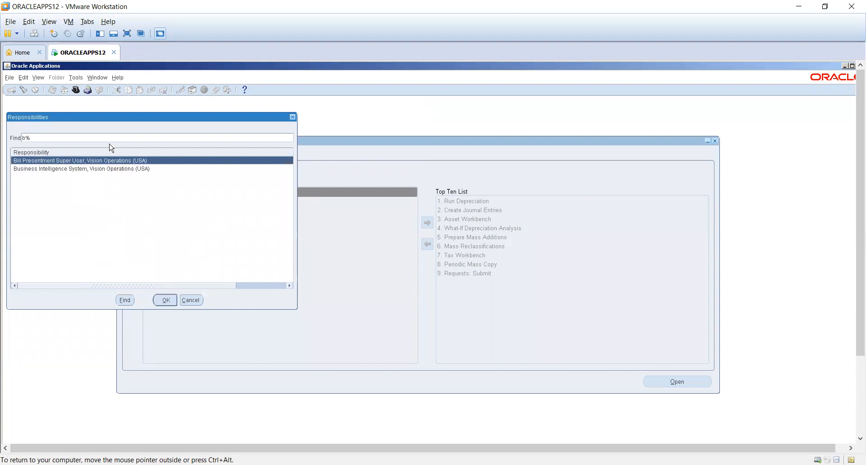
pyautogui.press('BackSpace')
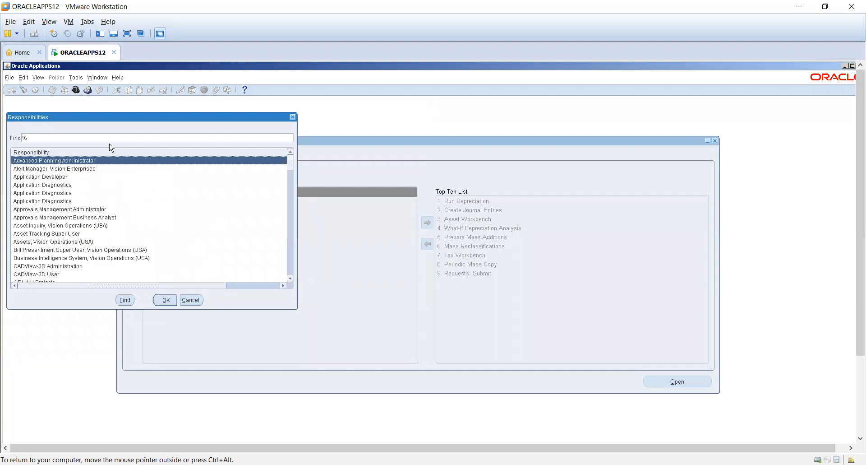
pyautogui.write('cash Management')
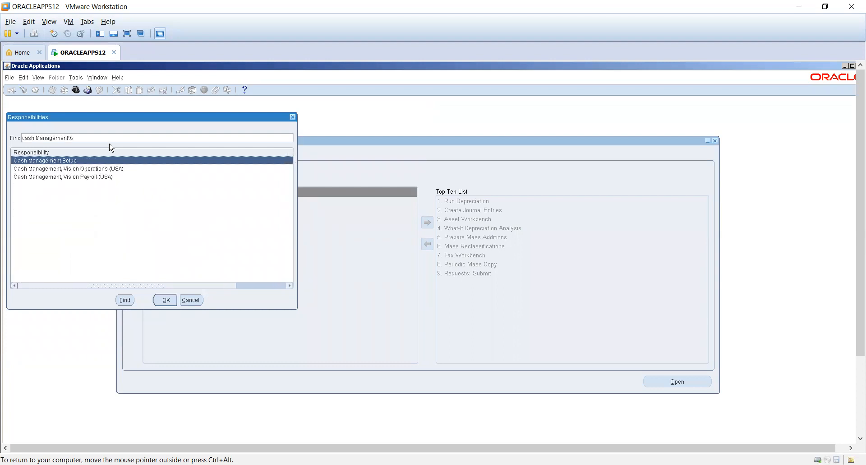
pyautogui.doubleClick(99, 169)
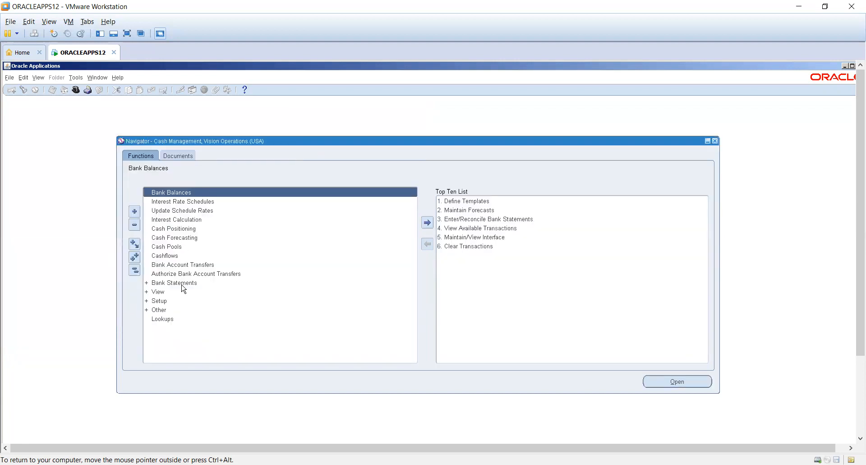
# Open Bank Statements and Reconciliation under Bank Statements, view the list of statements to reconcile, and close the form
pyautogui.doubleClick(182, 284)
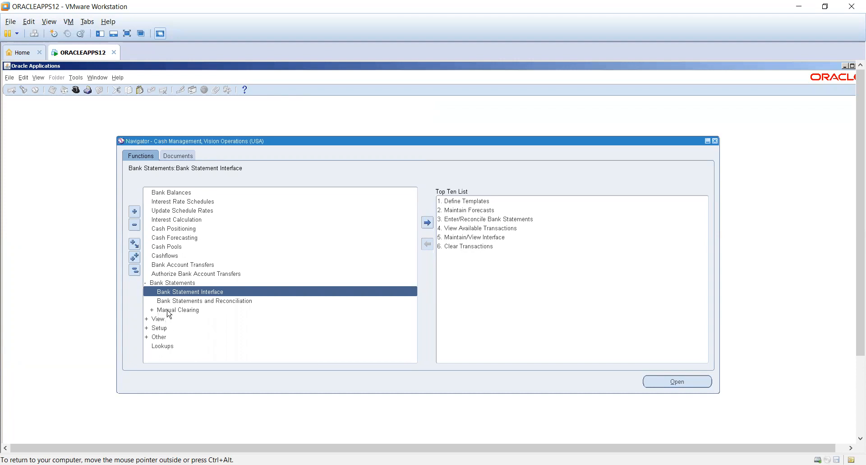
pyautogui.click(185, 301)
pyautogui.doubleClick(185, 301)
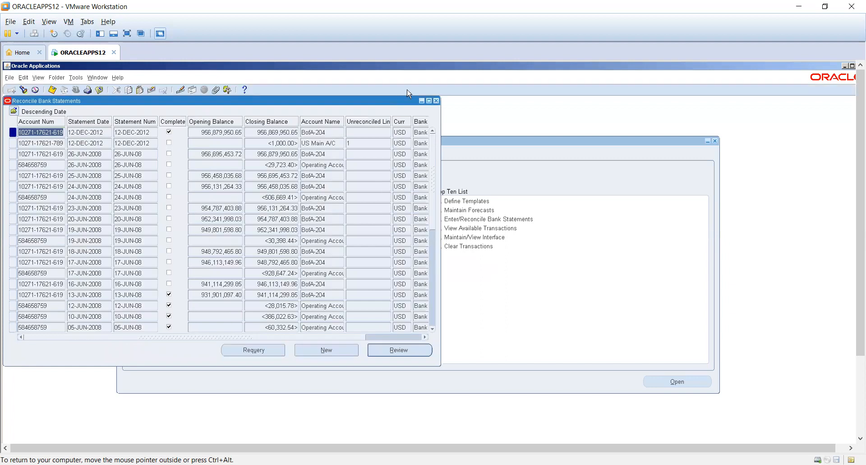
pyautogui.click(436, 101)
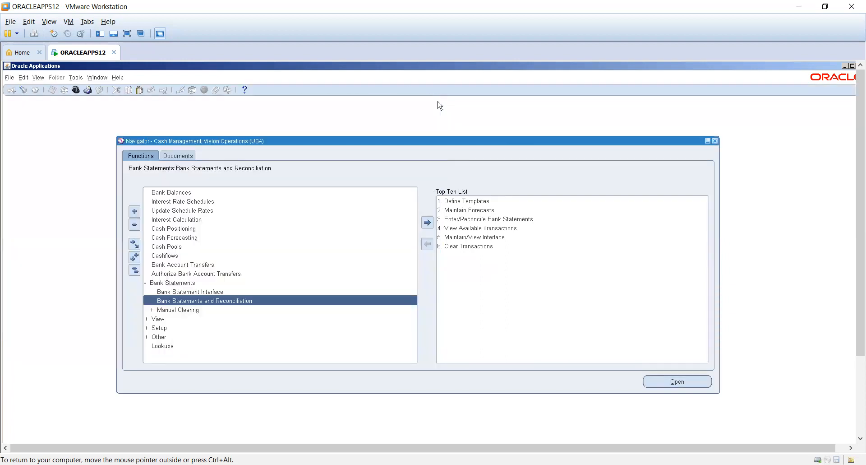